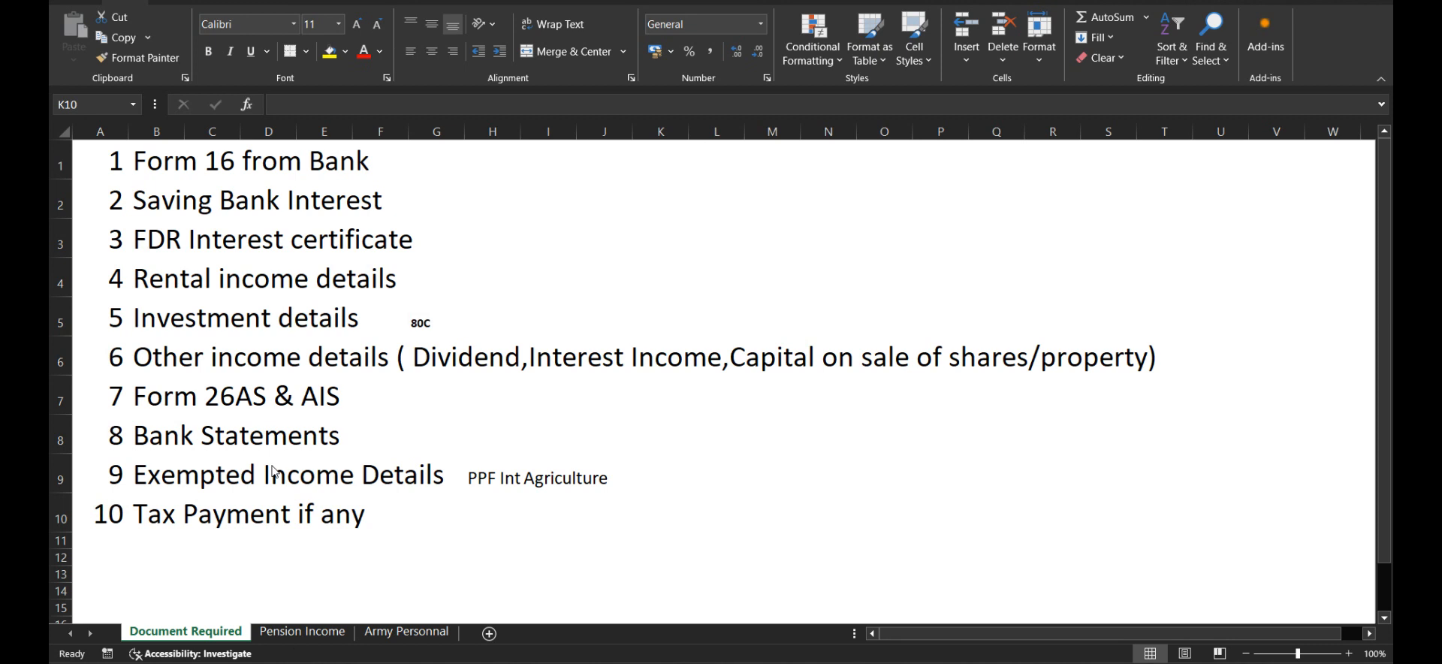
Step: Open the Army Personnal sheet and review the assessee details, pension income and house property income in the tax computation
left_click(389, 645)
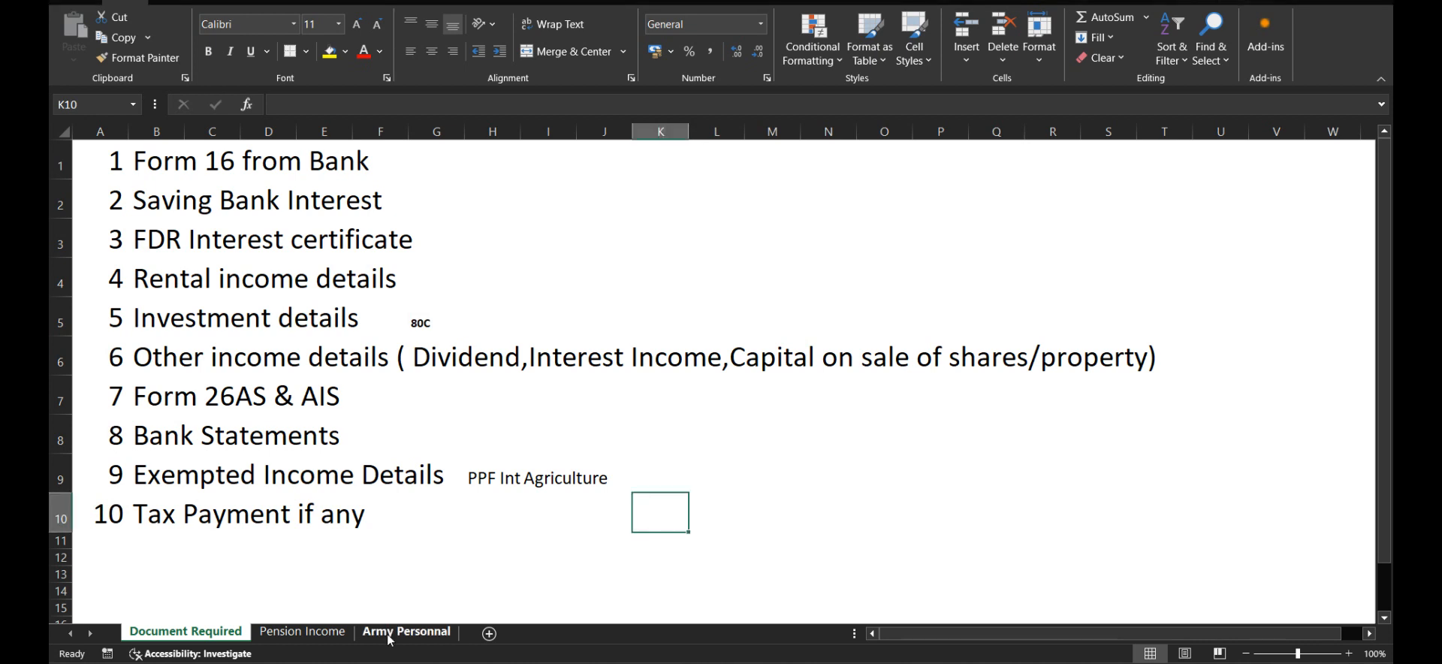
left_click(400, 632)
scroll(481, 361, "down", 1)
scroll(526, 361, "up", 1)
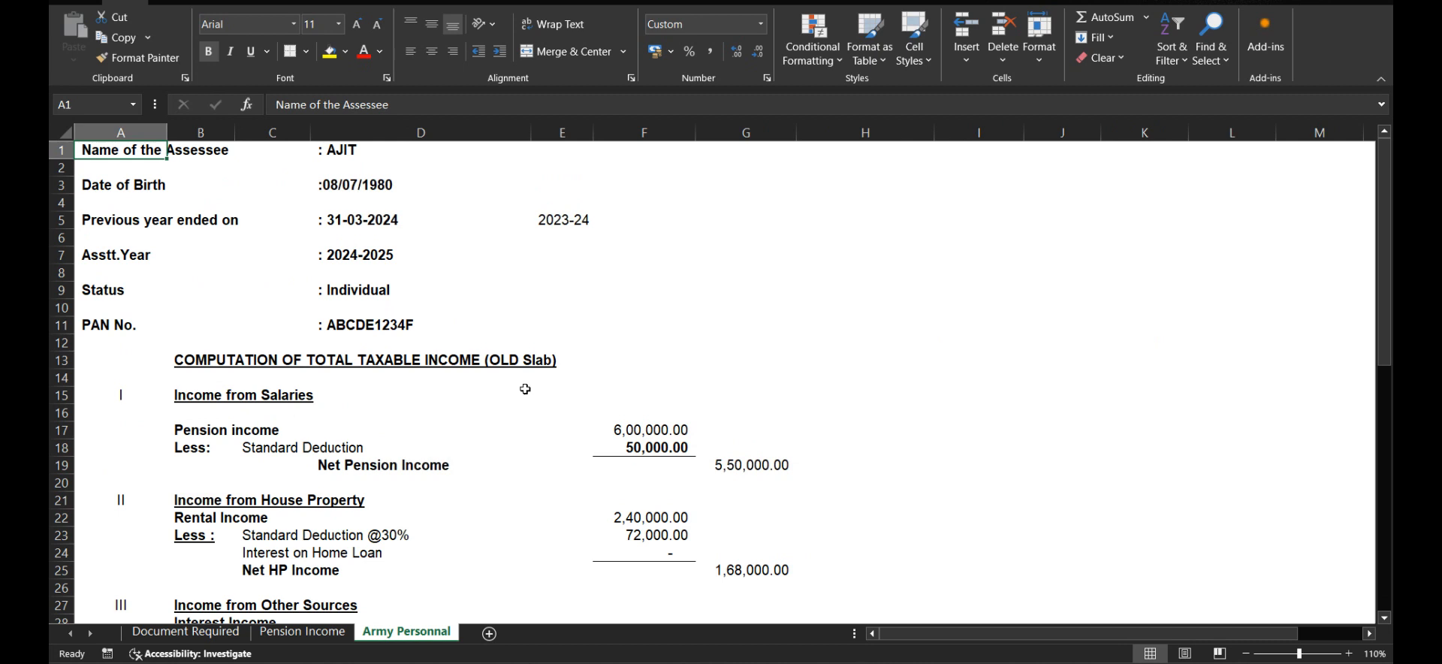
scroll(526, 389, "down", 1)
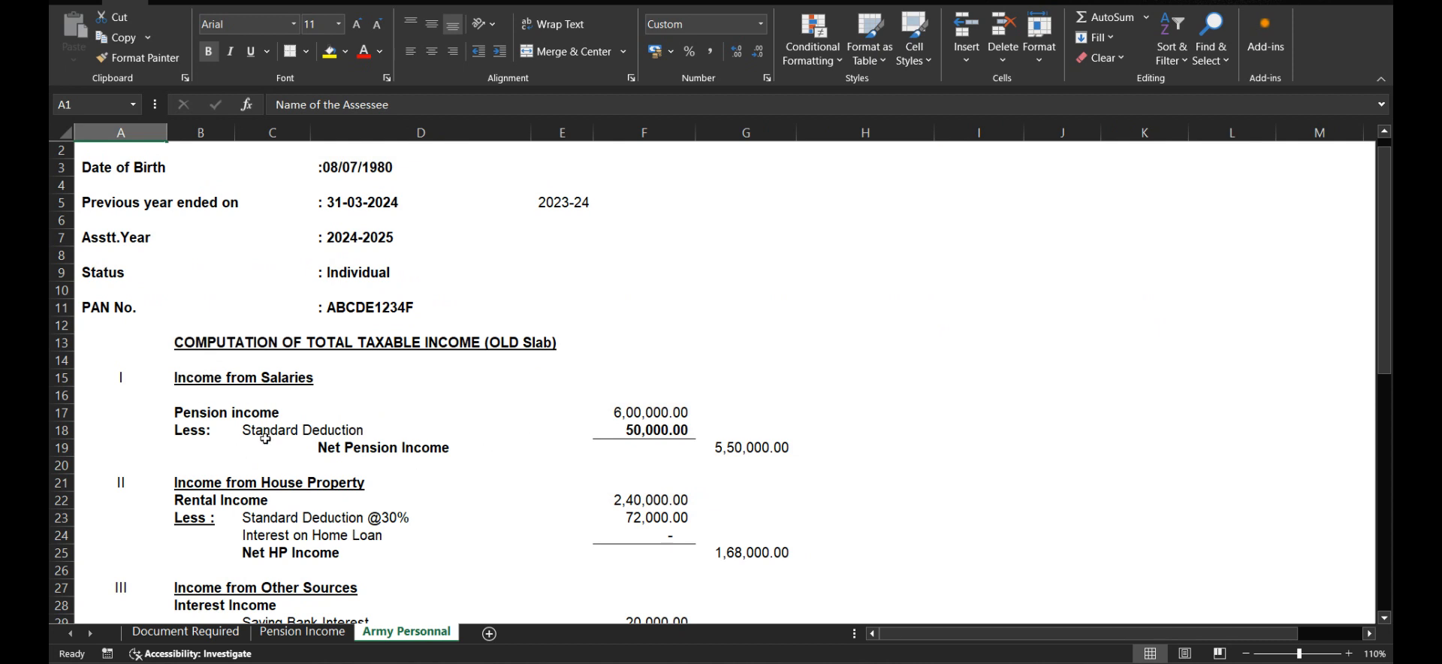
scroll(402, 446, "down", 2)
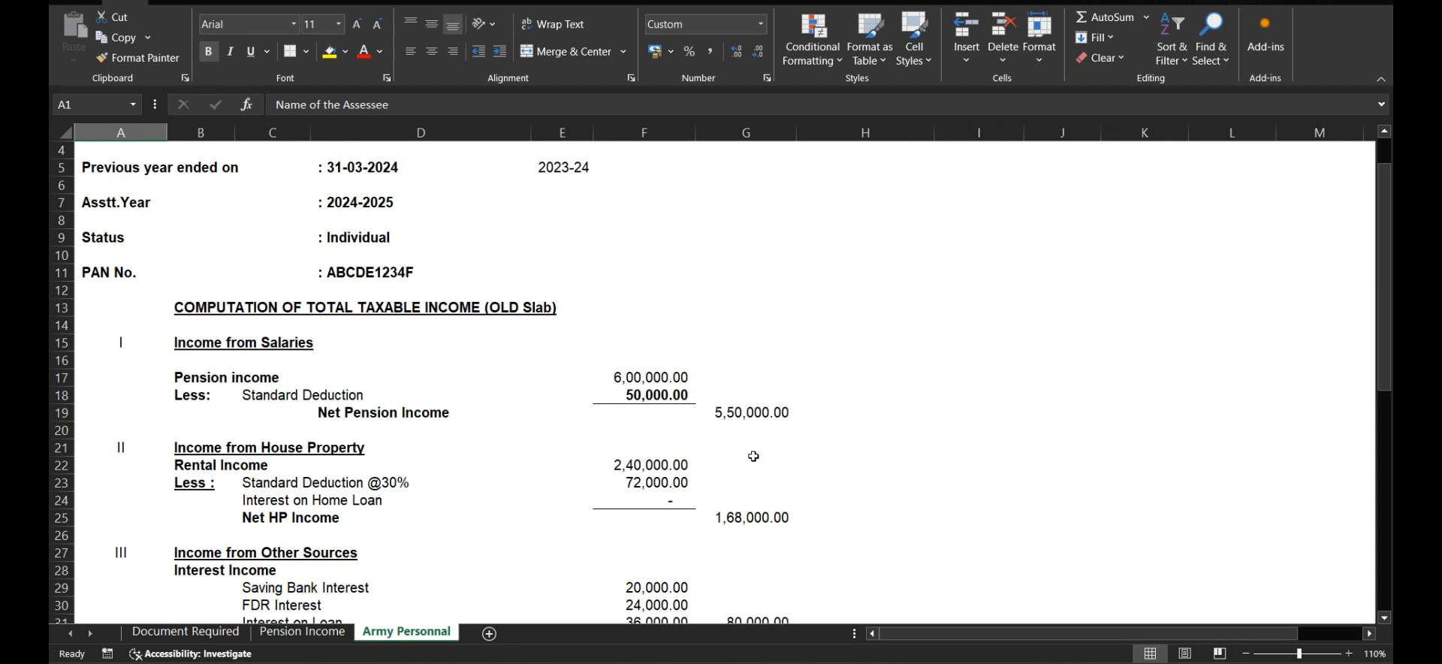
scroll(753, 456, "down", 4)
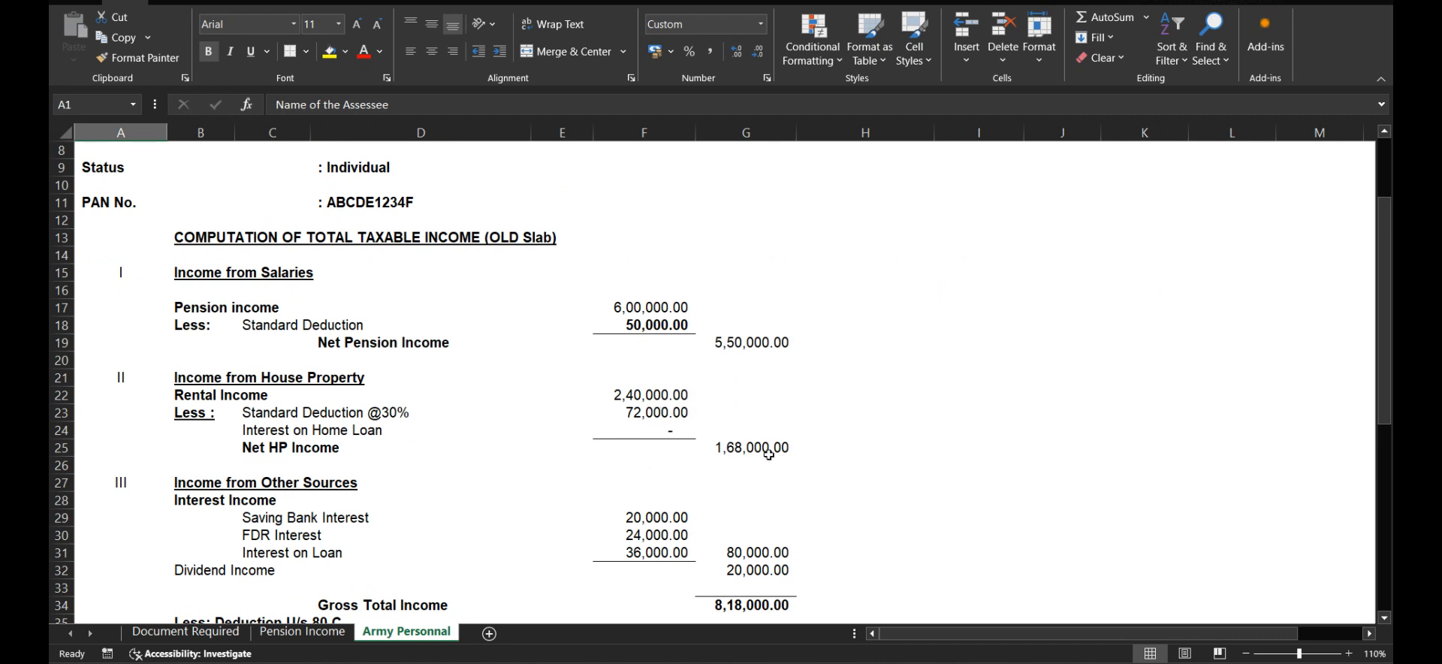
scroll(771, 455, "down", 2)
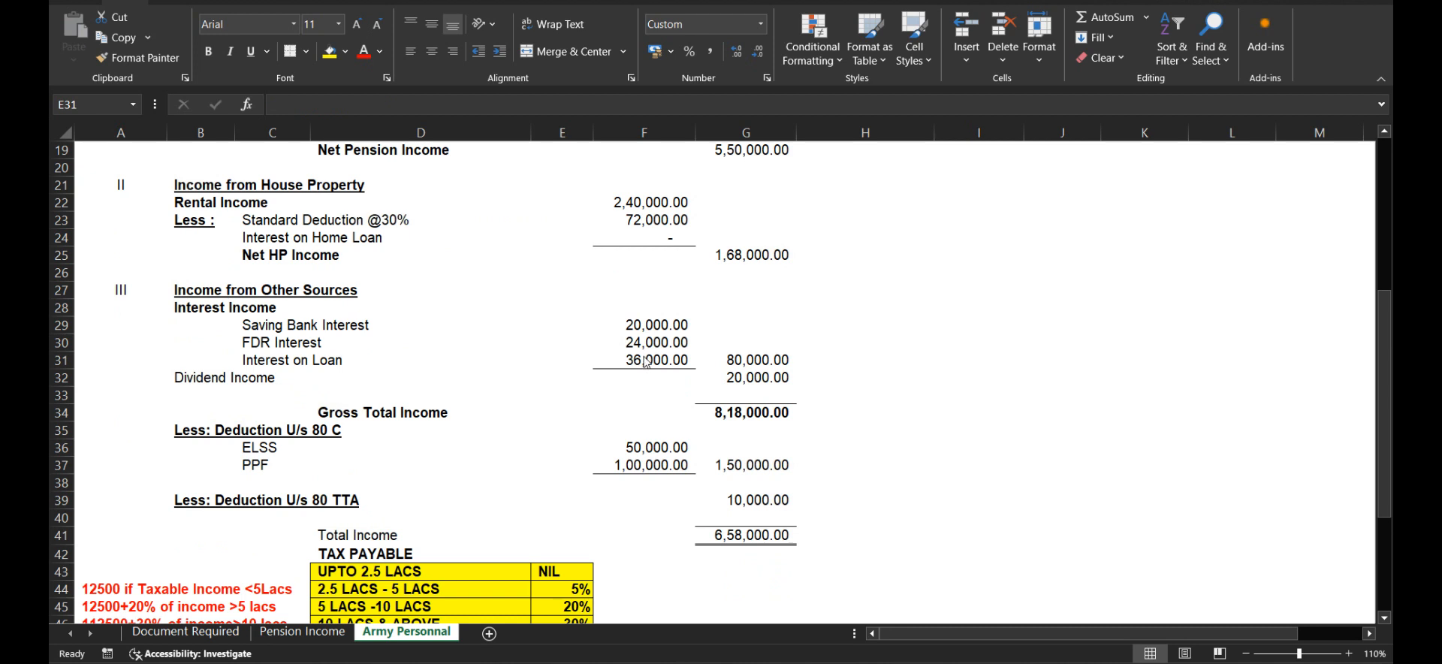
Step: Examine the loan interest, dividend and gross total income cells, the 80C and 80TTA deductions, and the total income formula
key("Left")
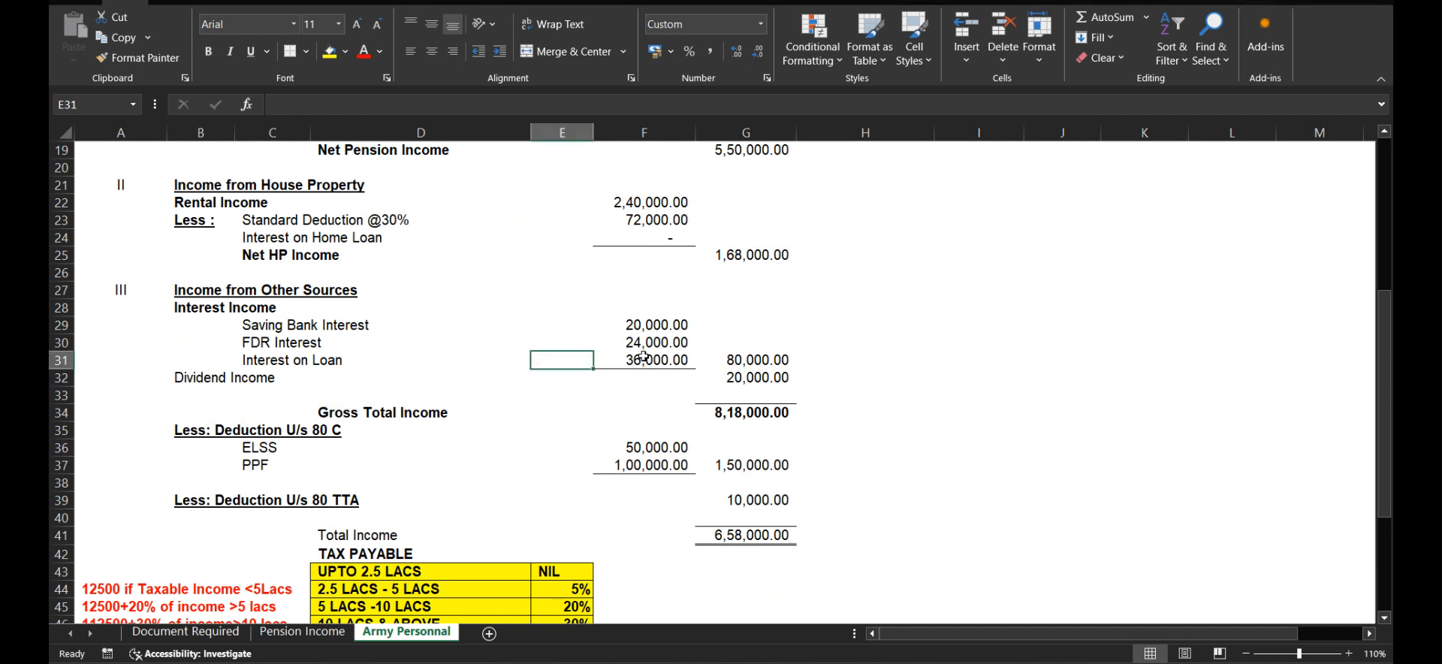
left_click(643, 357)
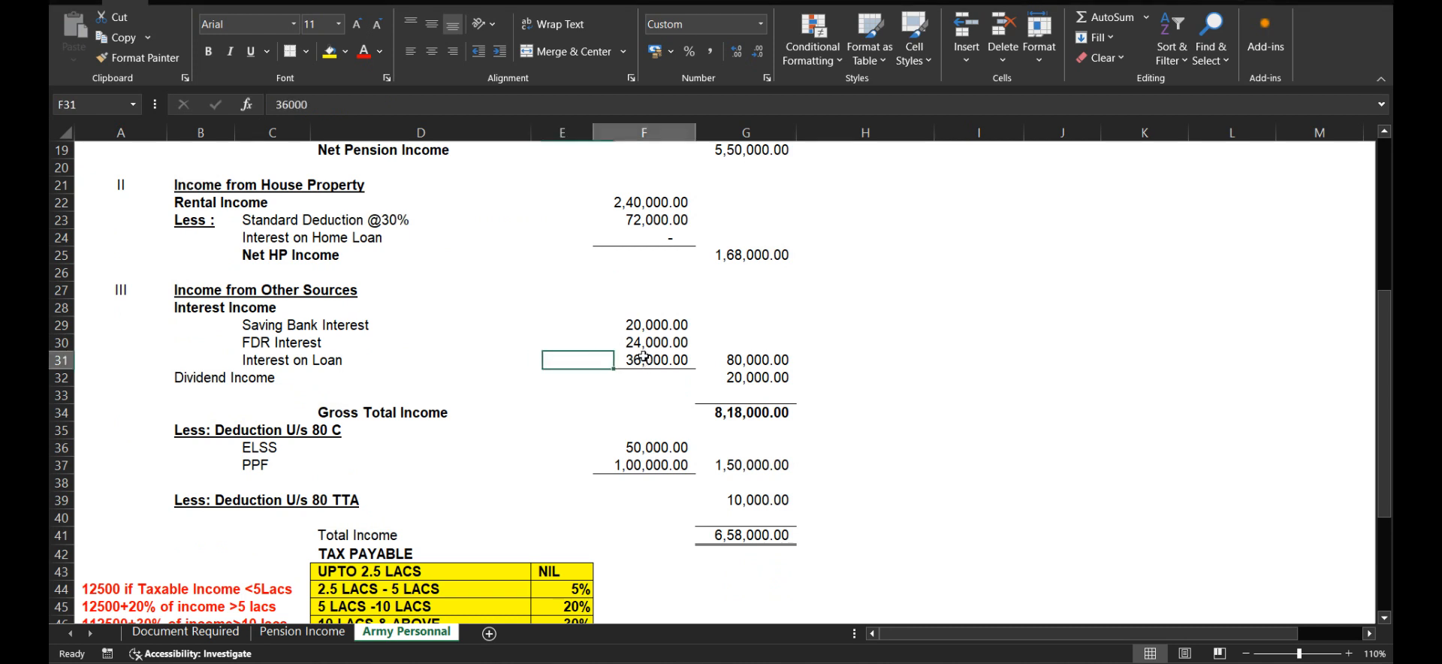
left_click(732, 378)
left_click(714, 412)
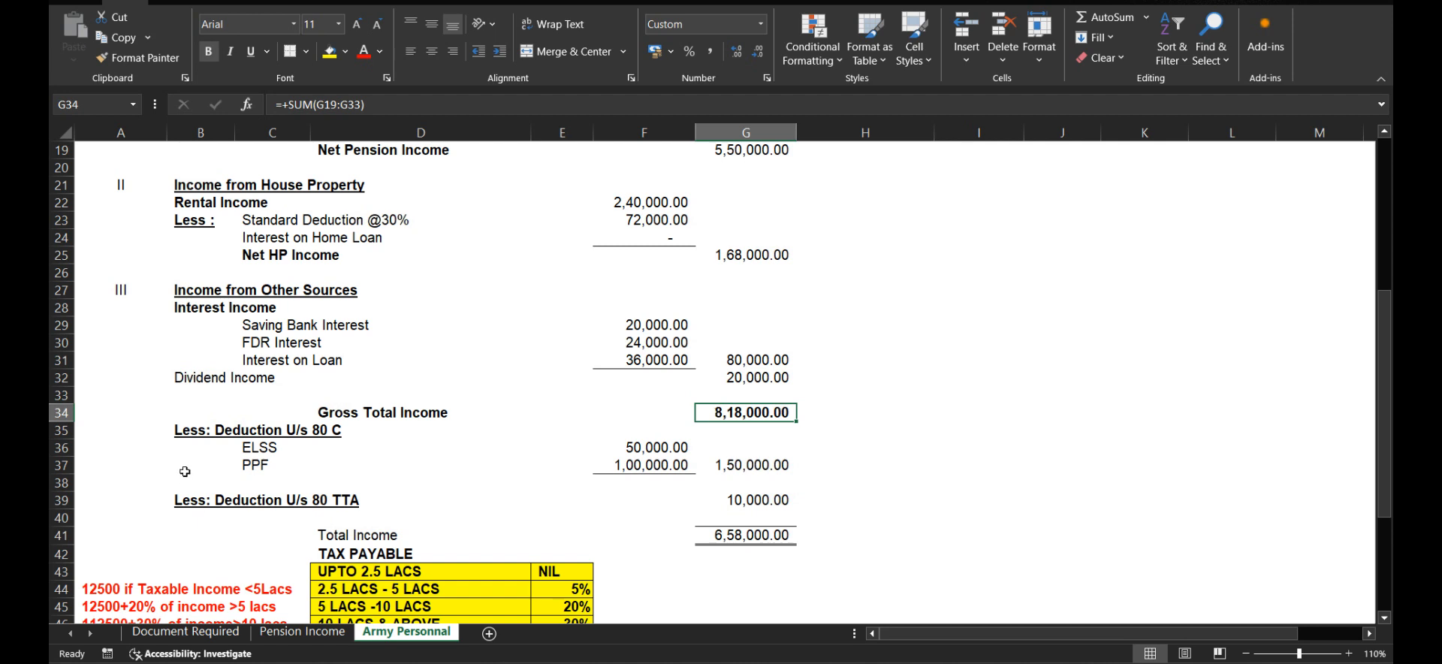
left_click(649, 448)
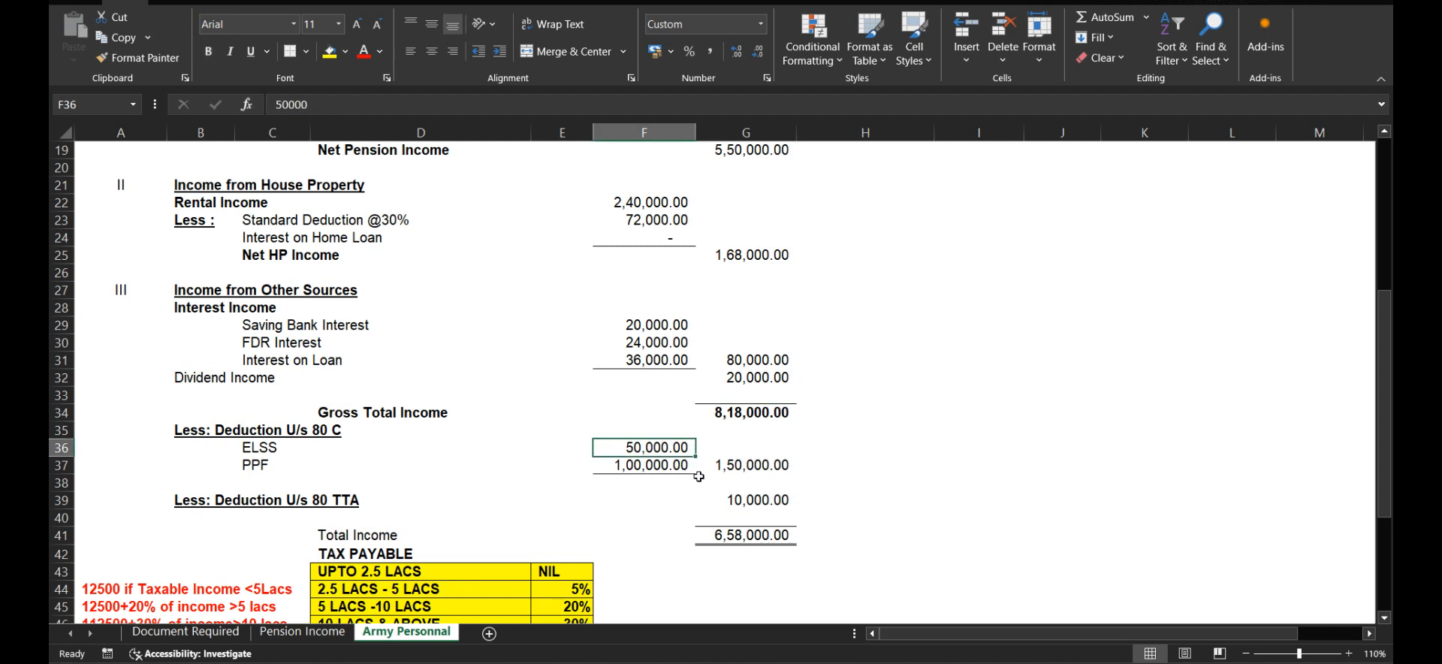
left_click(640, 467)
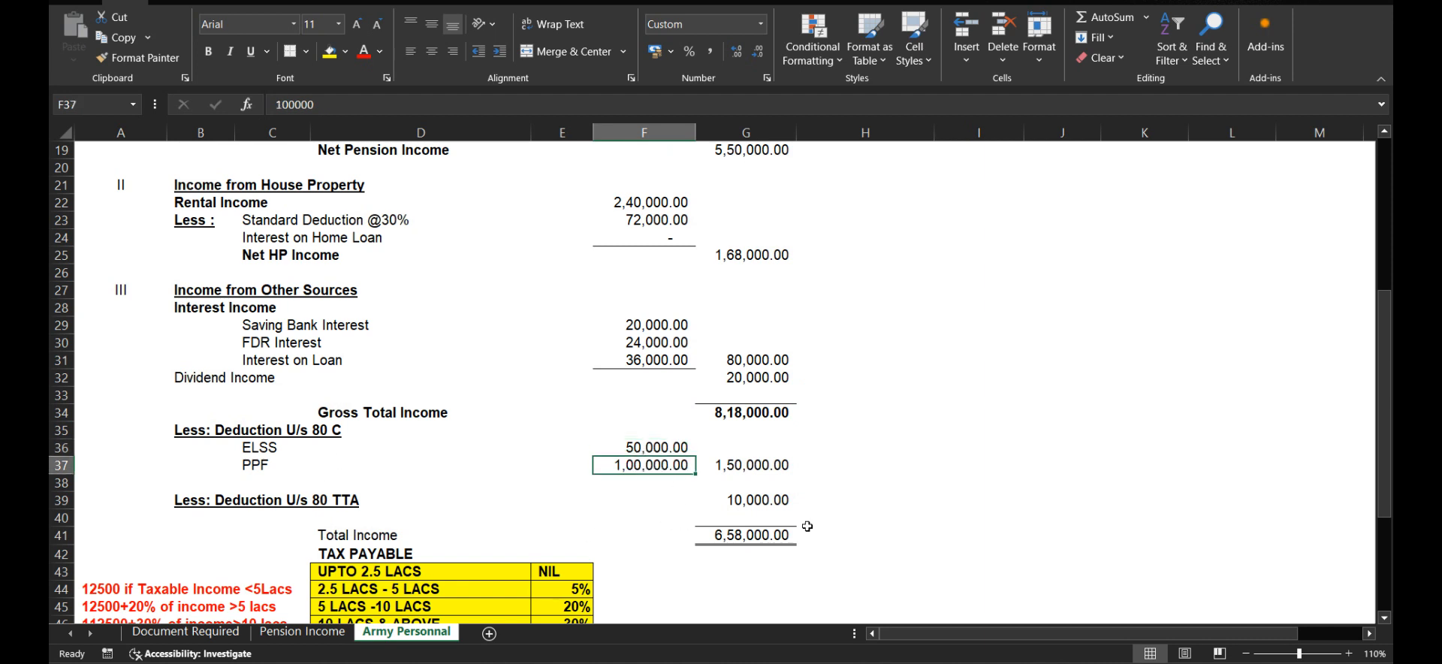
left_click(736, 466)
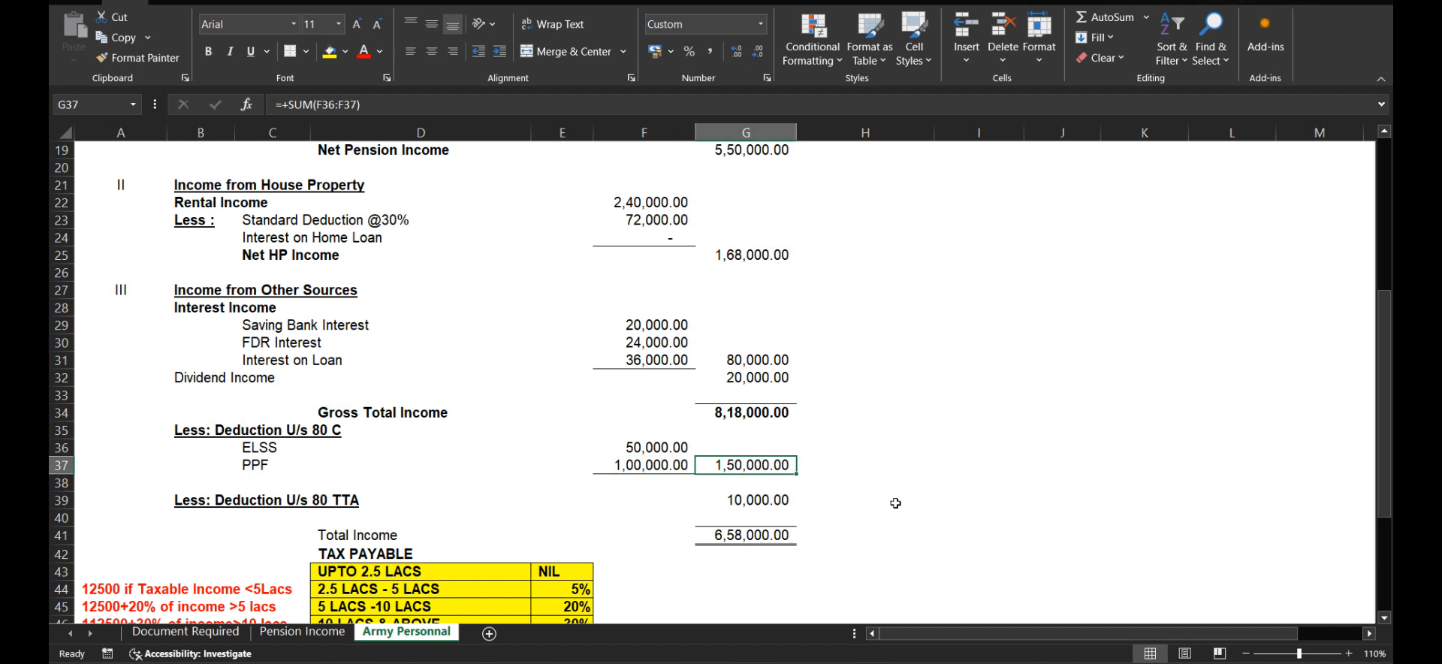
left_click(760, 498)
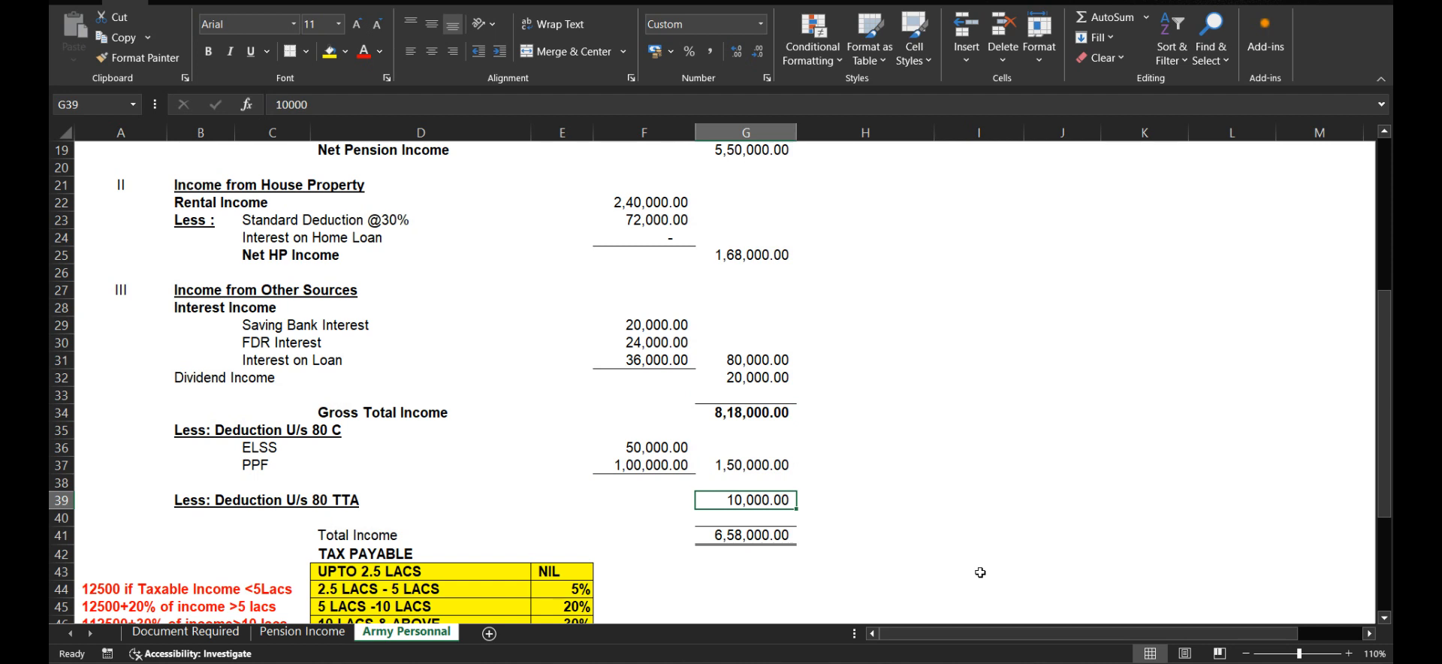
scroll(981, 572, "down", 2)
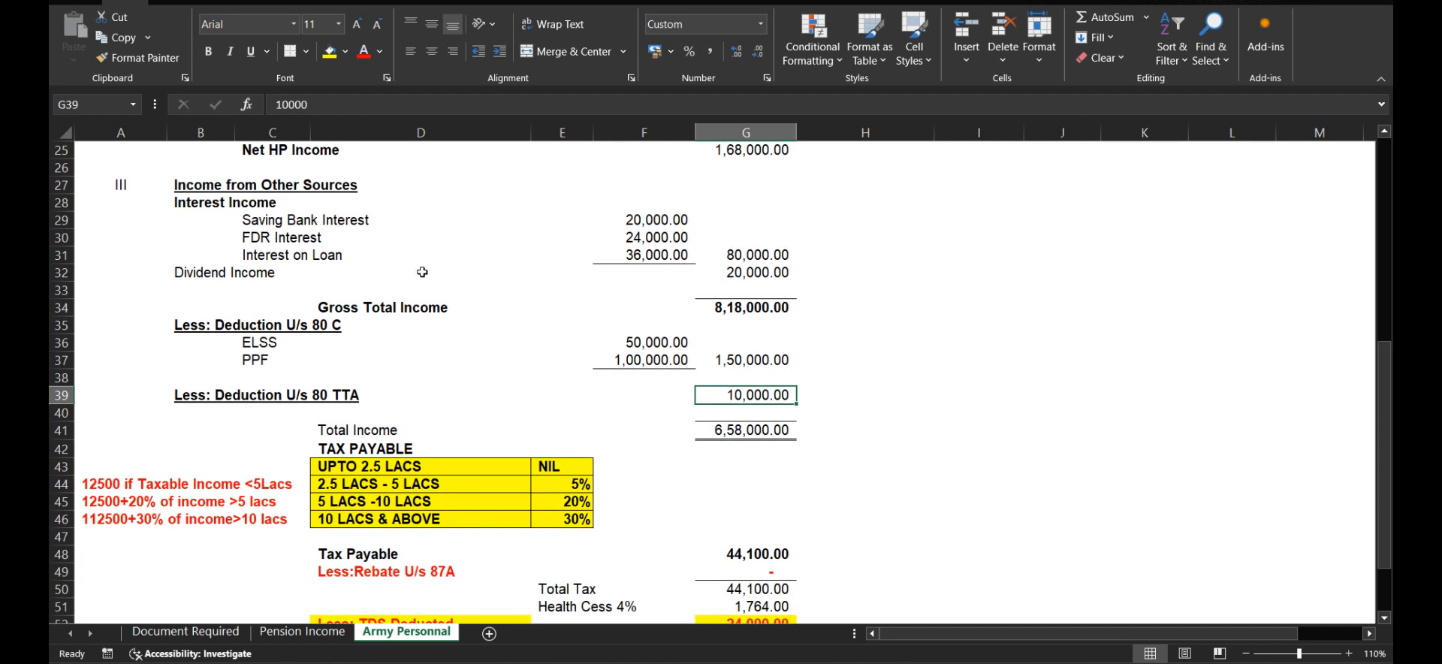
left_click(763, 427)
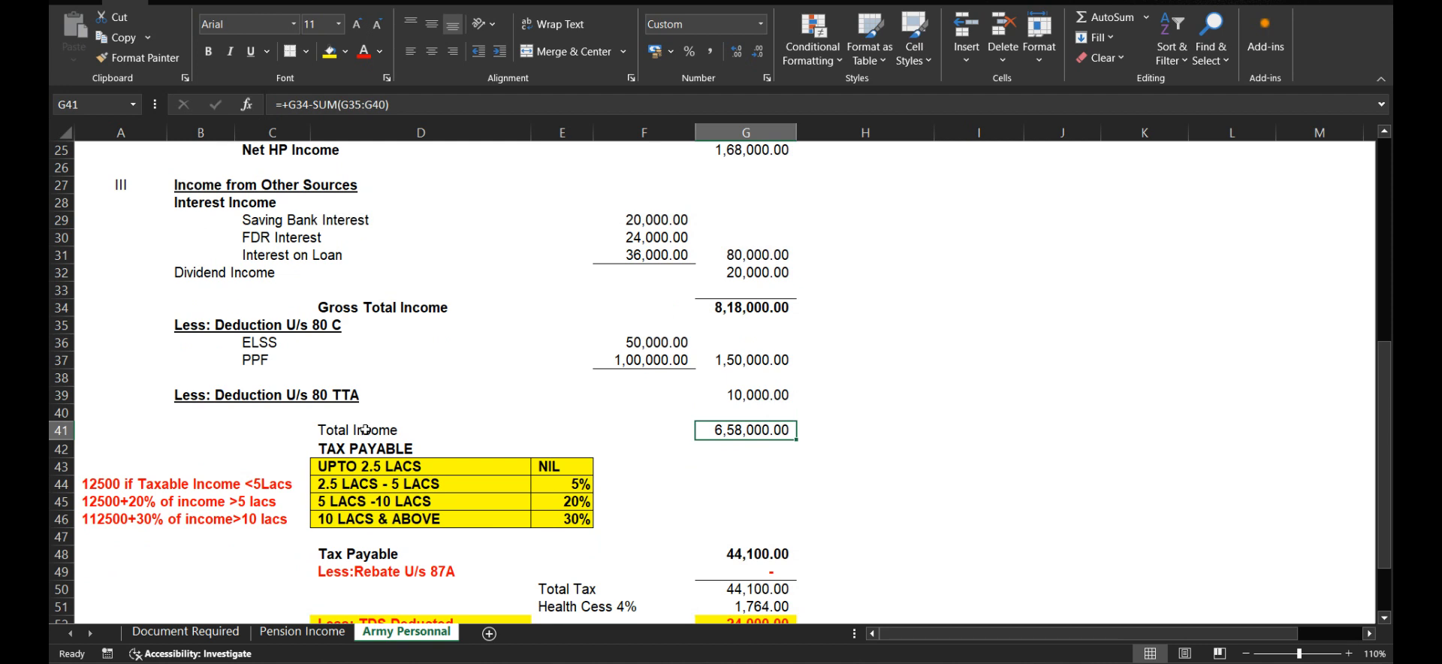
Step: Examine the old-regime slab rates and the tax payable, health cess, TDS and self-assessment tax cells, ending back at the sheet's beginning
scroll(788, 453, "down", 1)
scroll(787, 453, "down", 1)
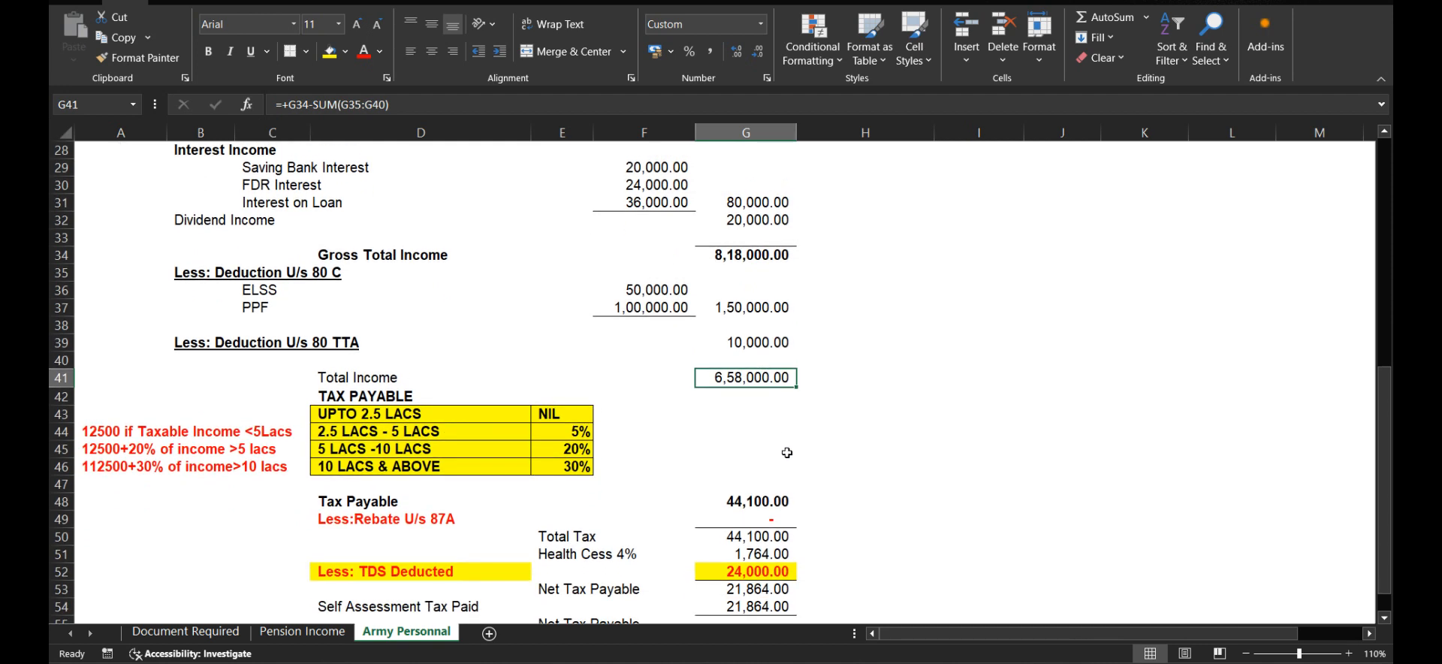
left_click(334, 415)
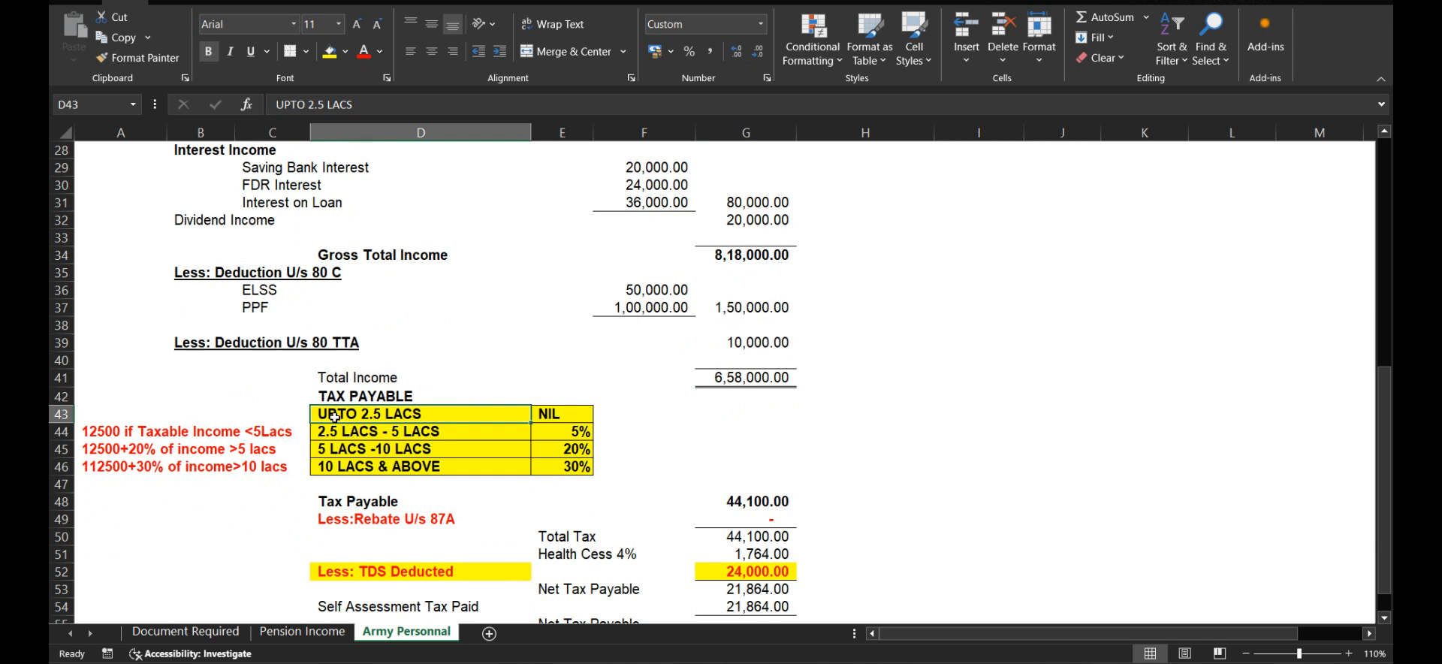
left_click(580, 451)
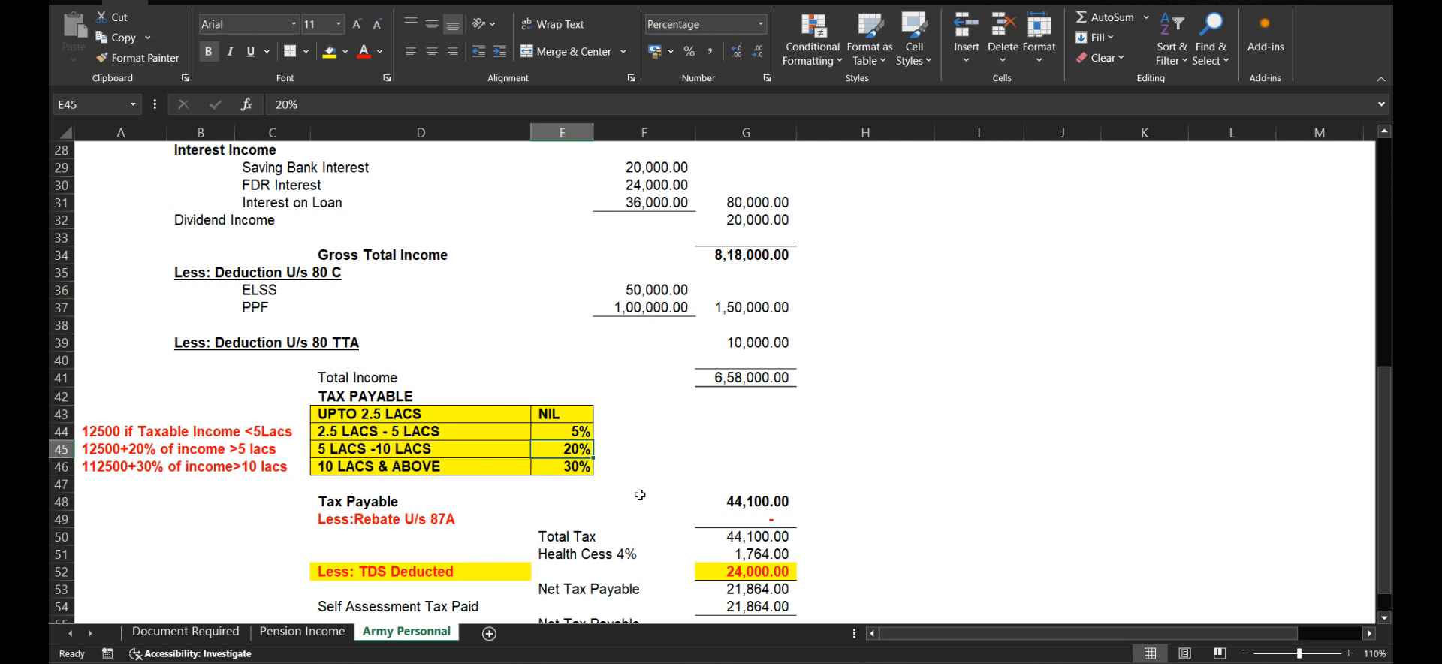
left_click(757, 499)
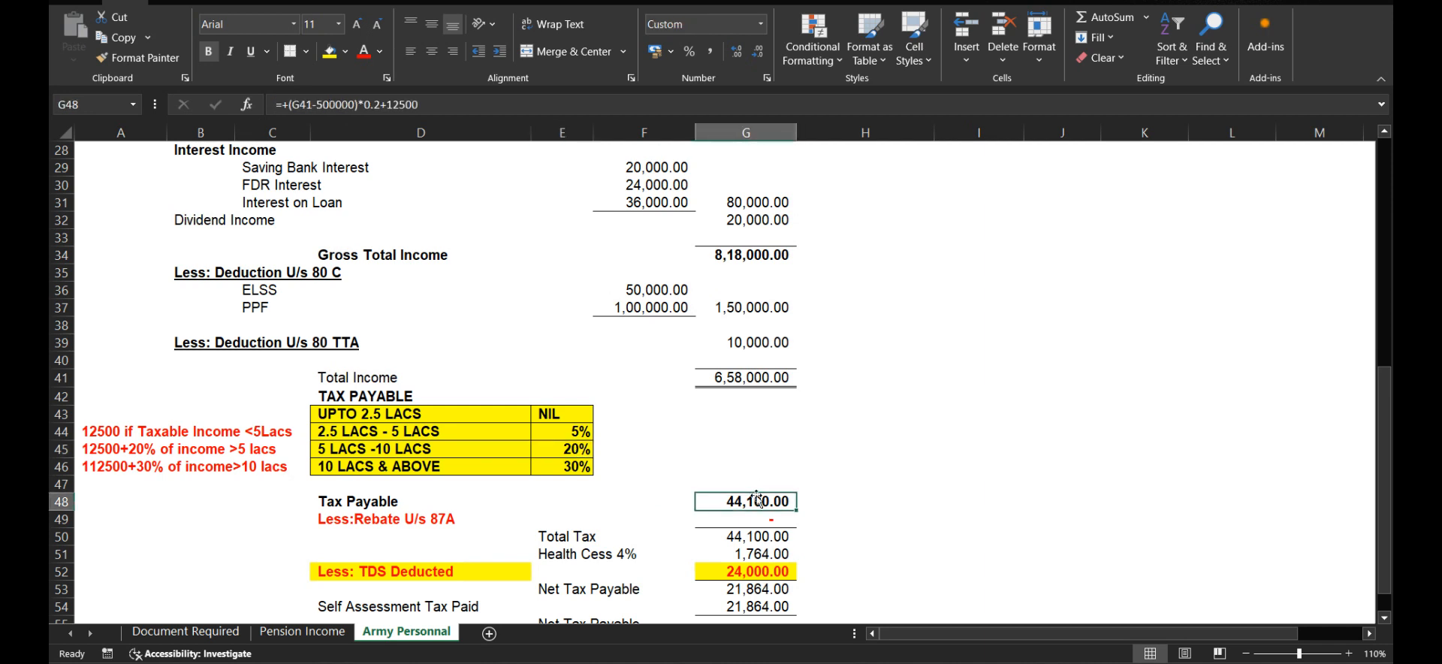
left_click(763, 554)
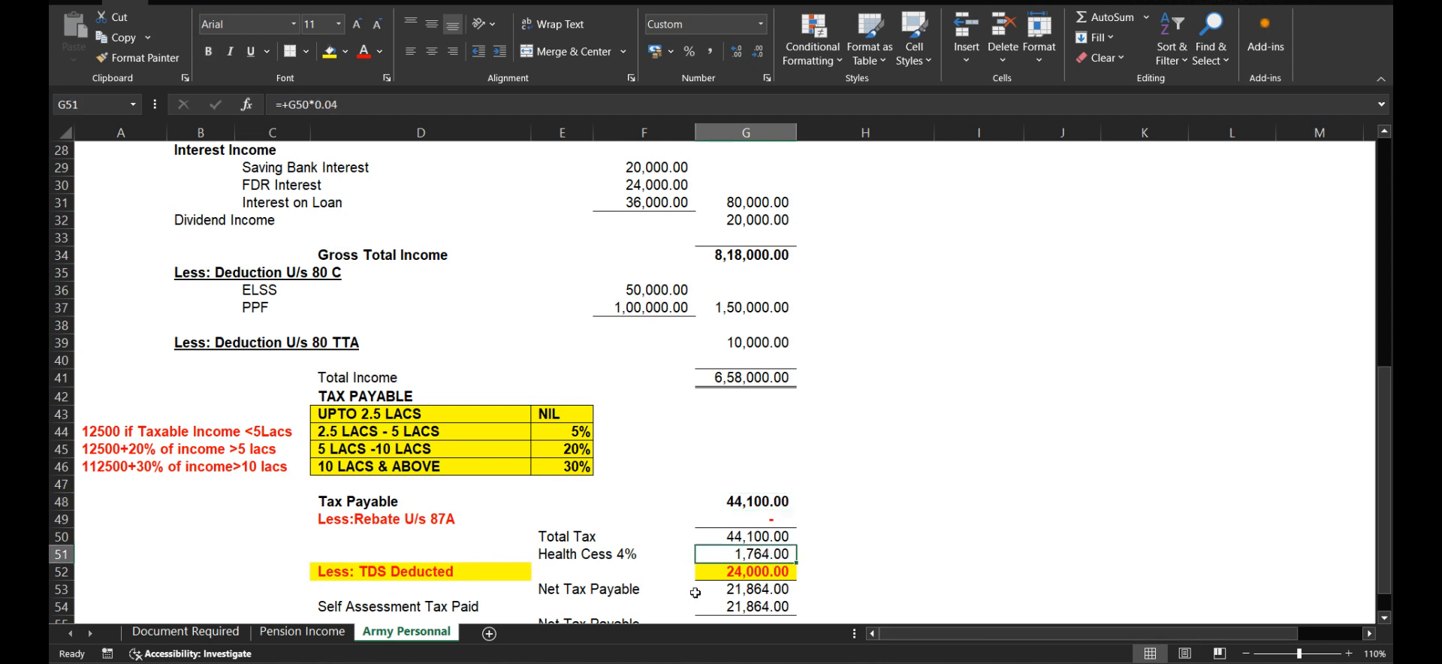
left_click(741, 572)
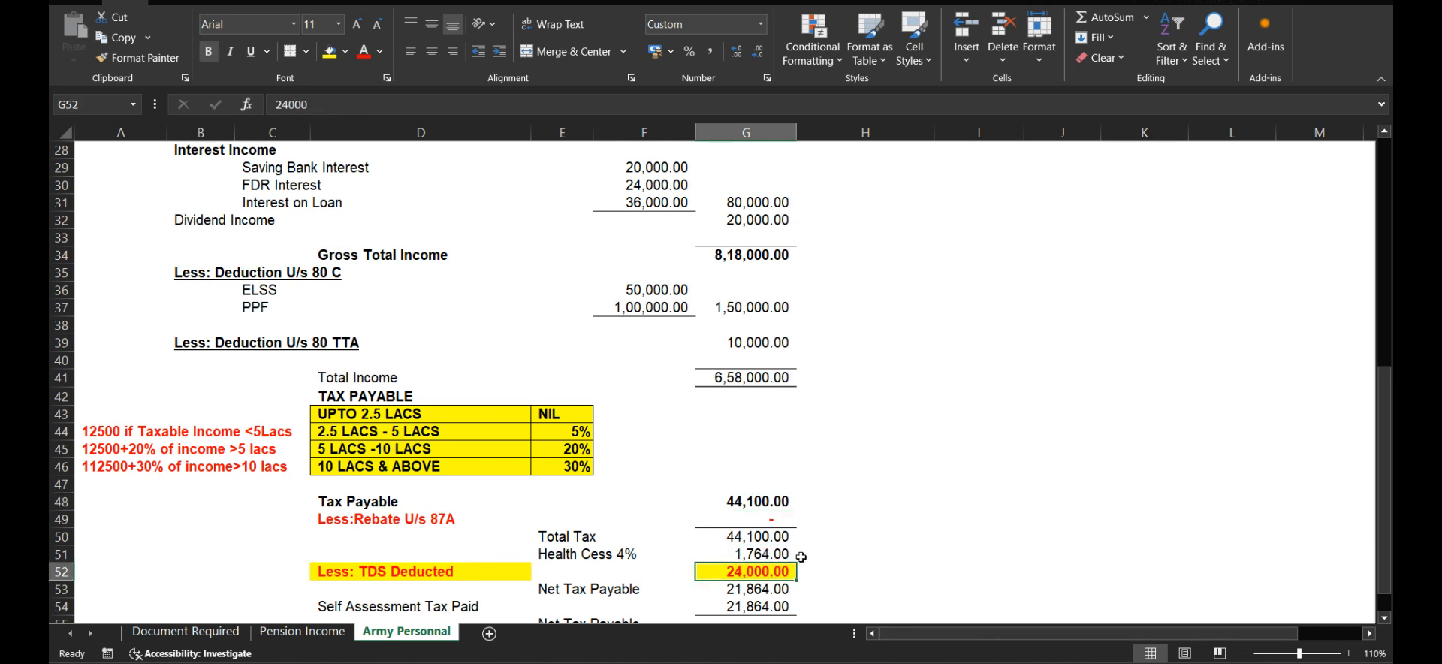
left_click(729, 604)
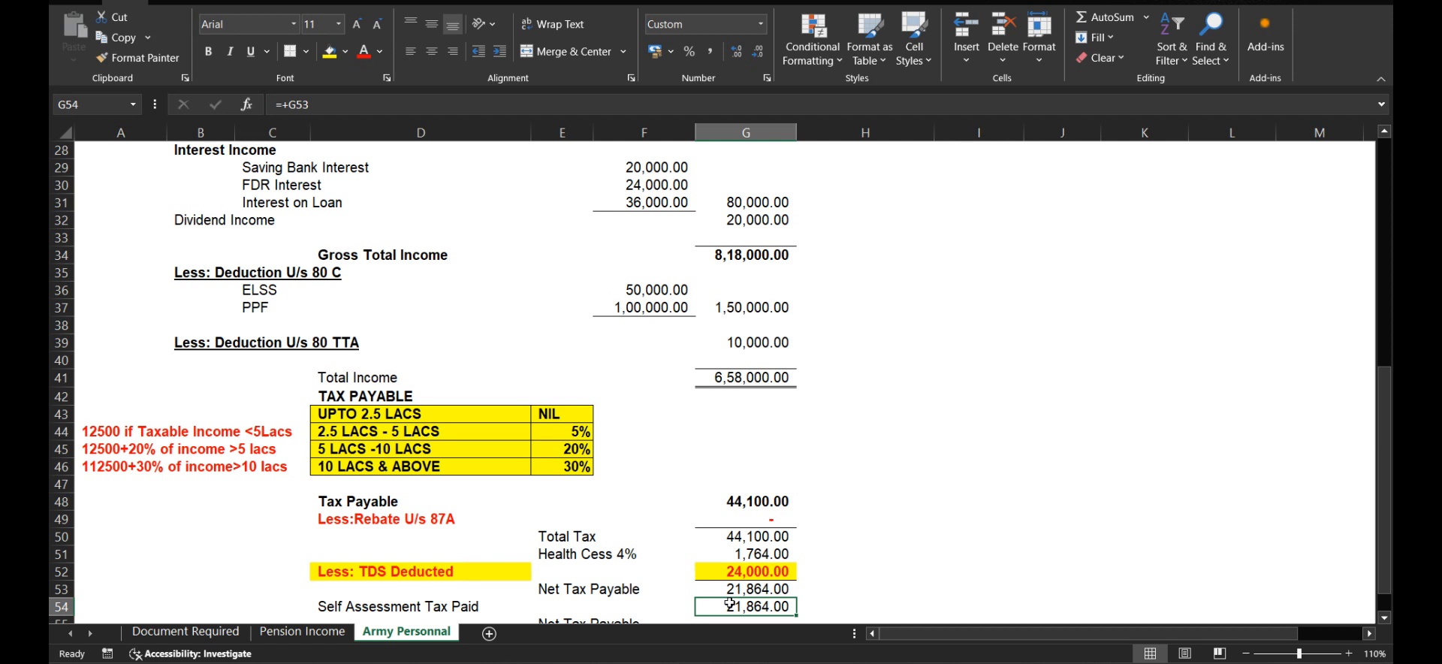
scroll(788, 358, "up", 9)
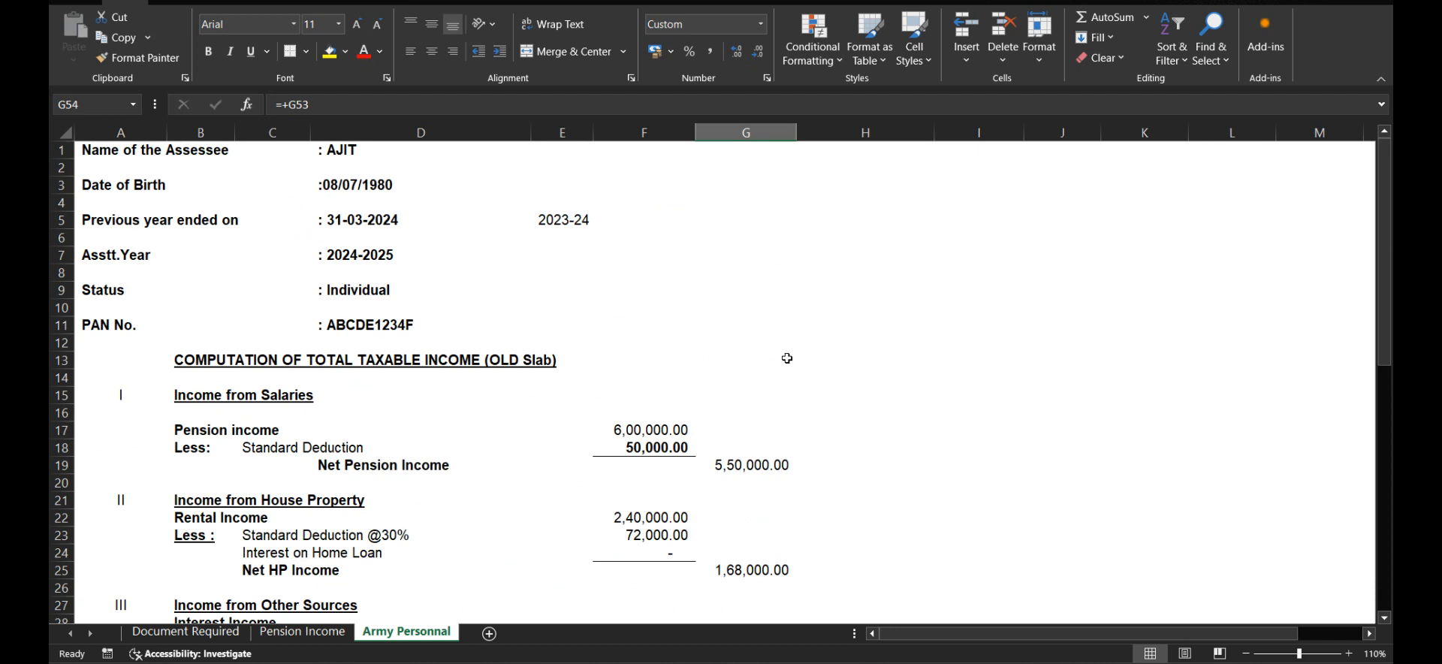
key("ctrl+Home")
scroll(692, 449, "down", 4)
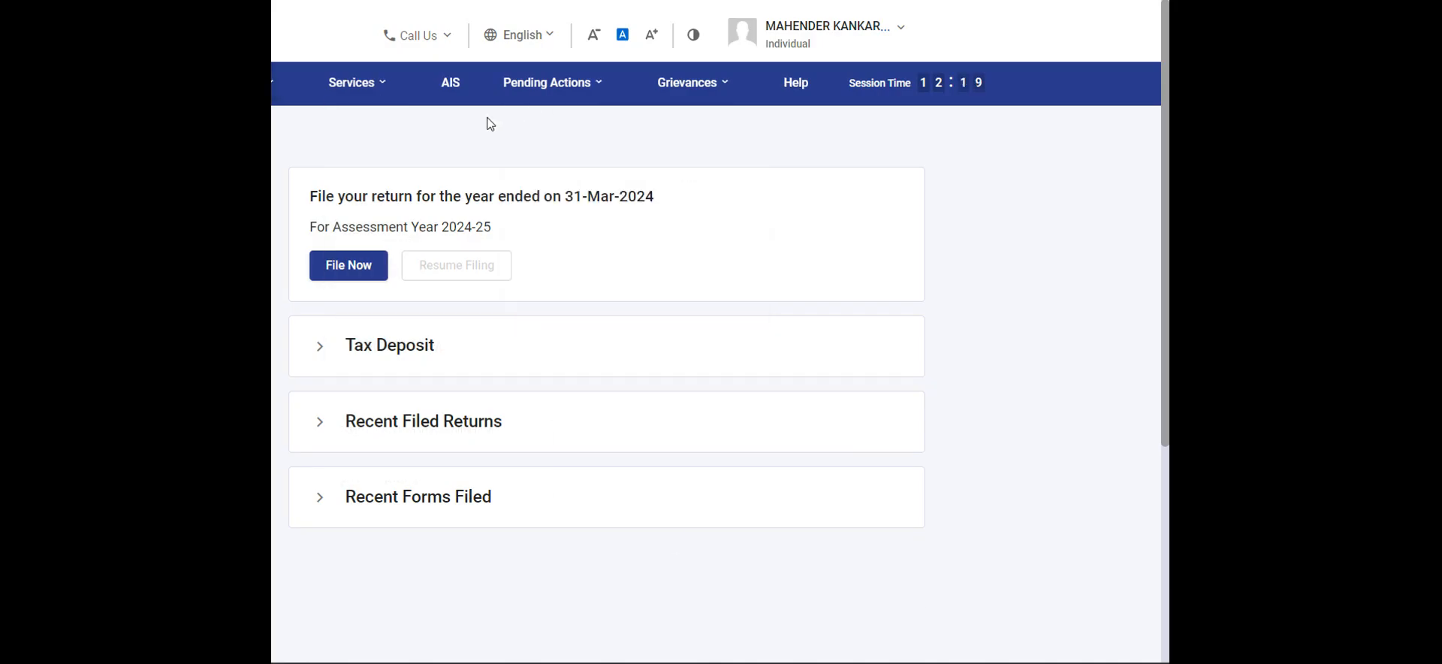
Step: In the Income Tax e-Filing portal, begin the return for assessment year 2024-25 with the Online mode of filing
mouse_move(528, 115)
mouse_move(263, 82)
mouse_move(293, 126)
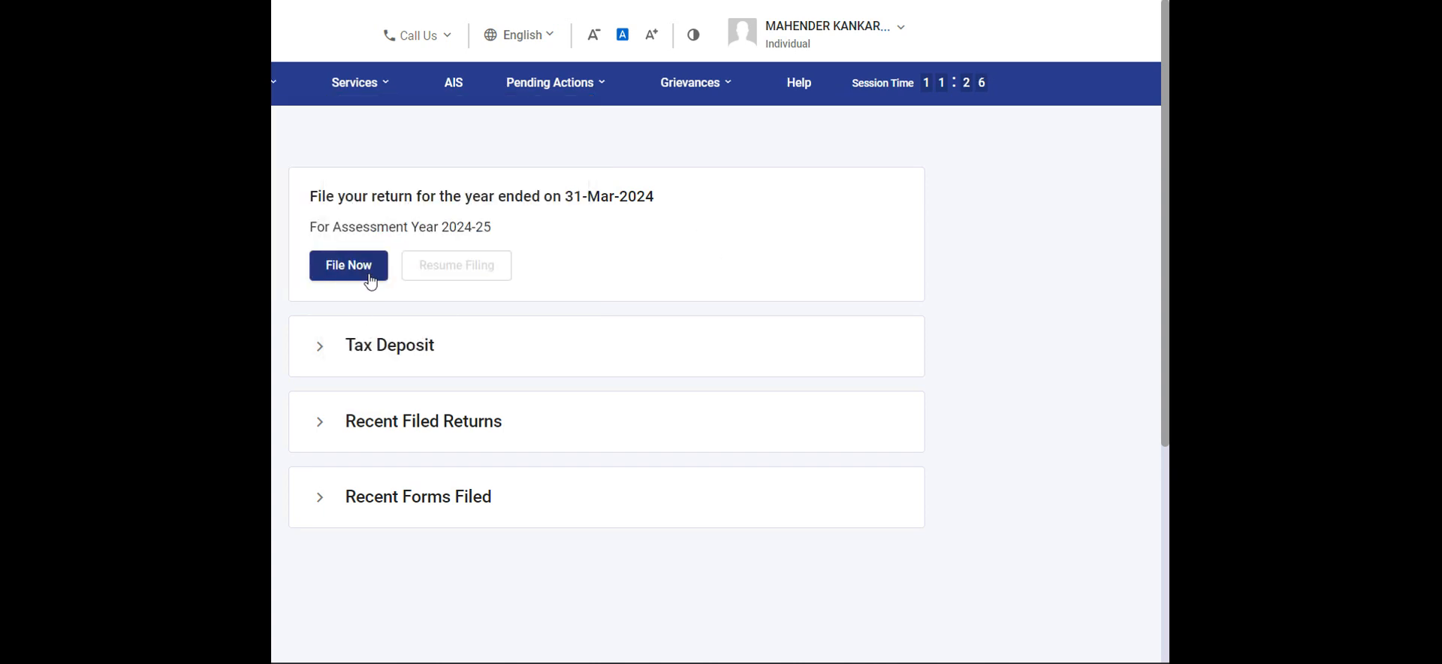
left_click(371, 282)
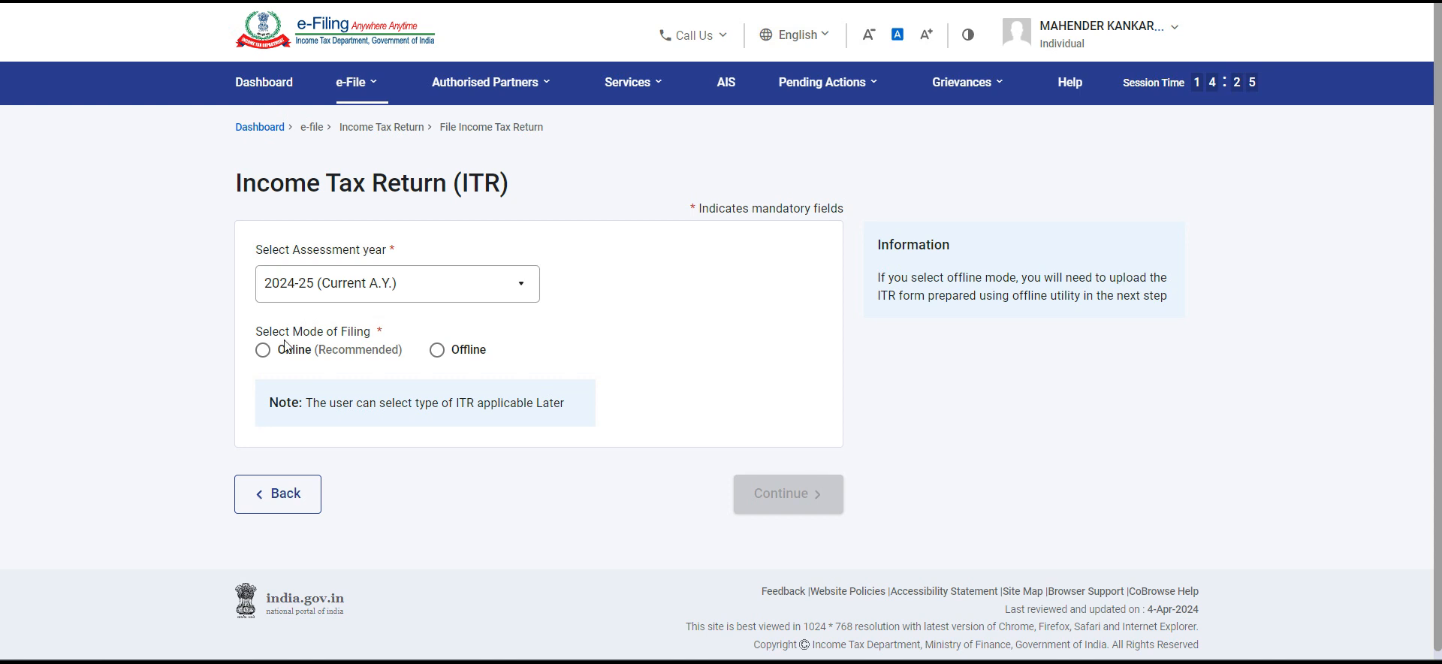
left_click(263, 350)
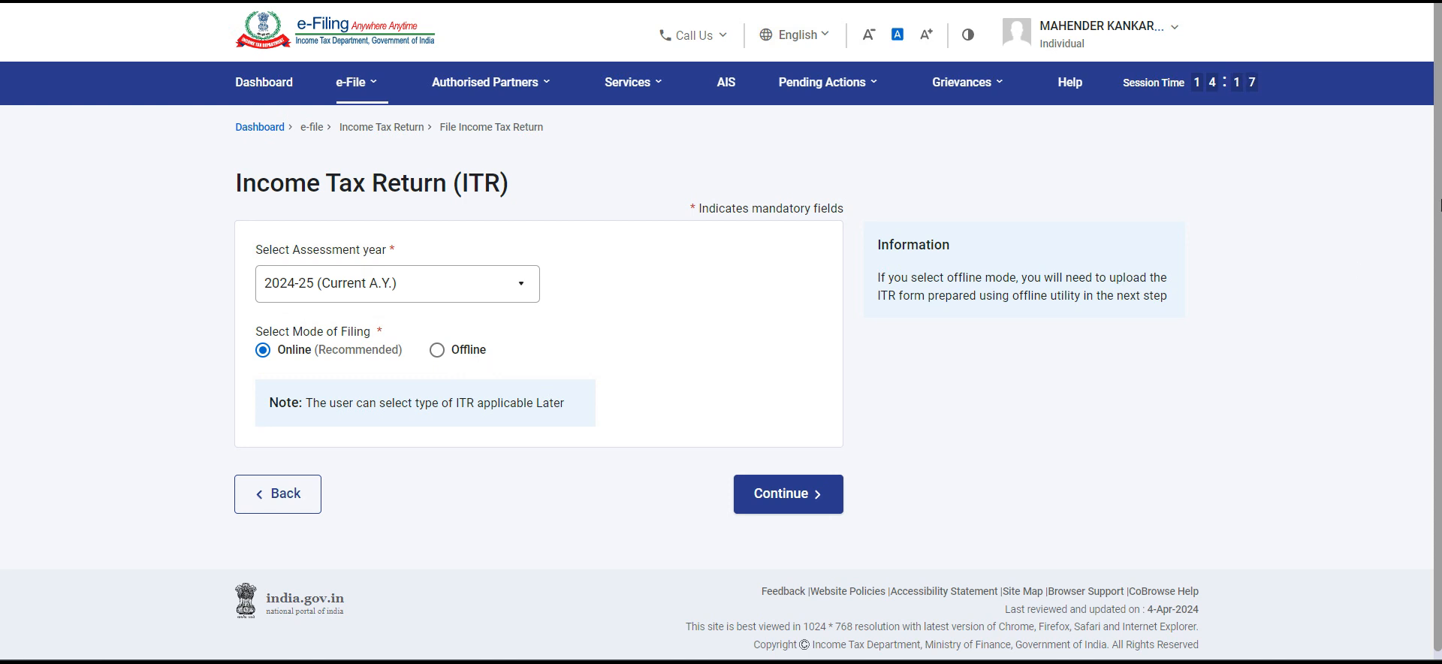
left_click(782, 496)
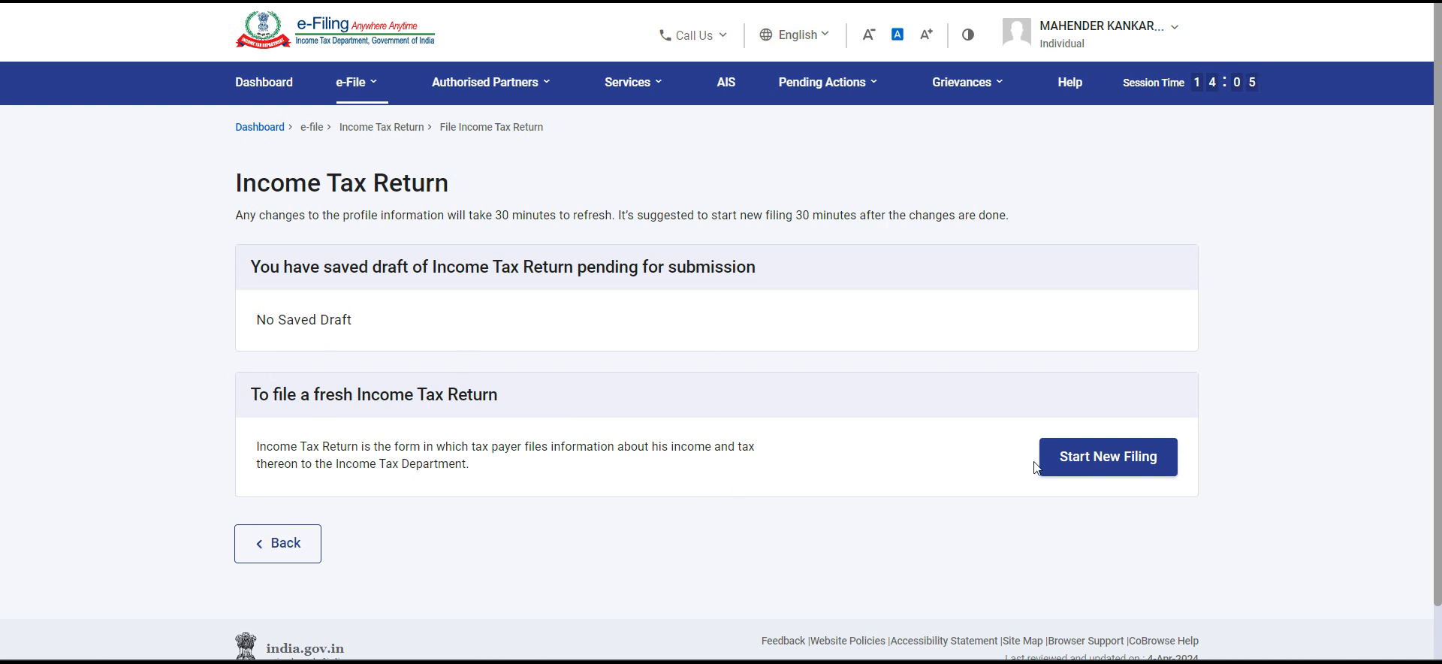
Step: Start a new income tax return filing and continue with the Individual status
left_click(1150, 466)
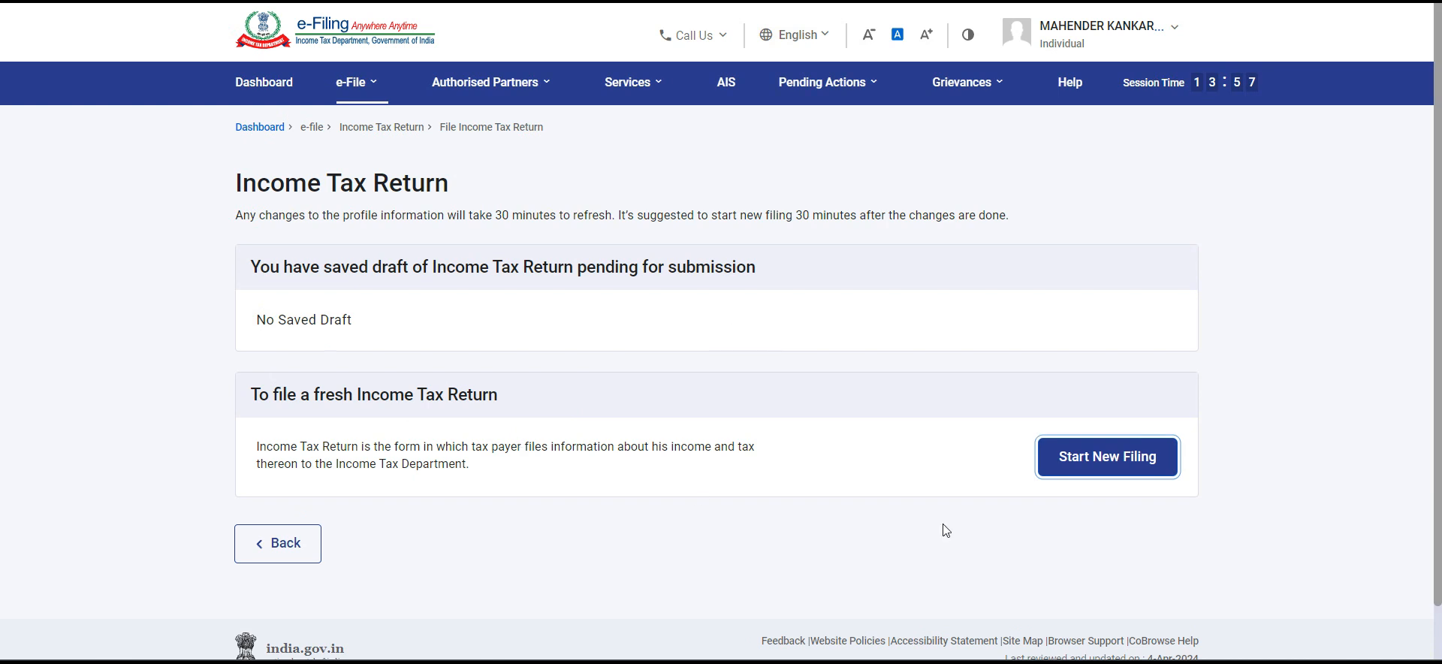
left_click(1094, 464)
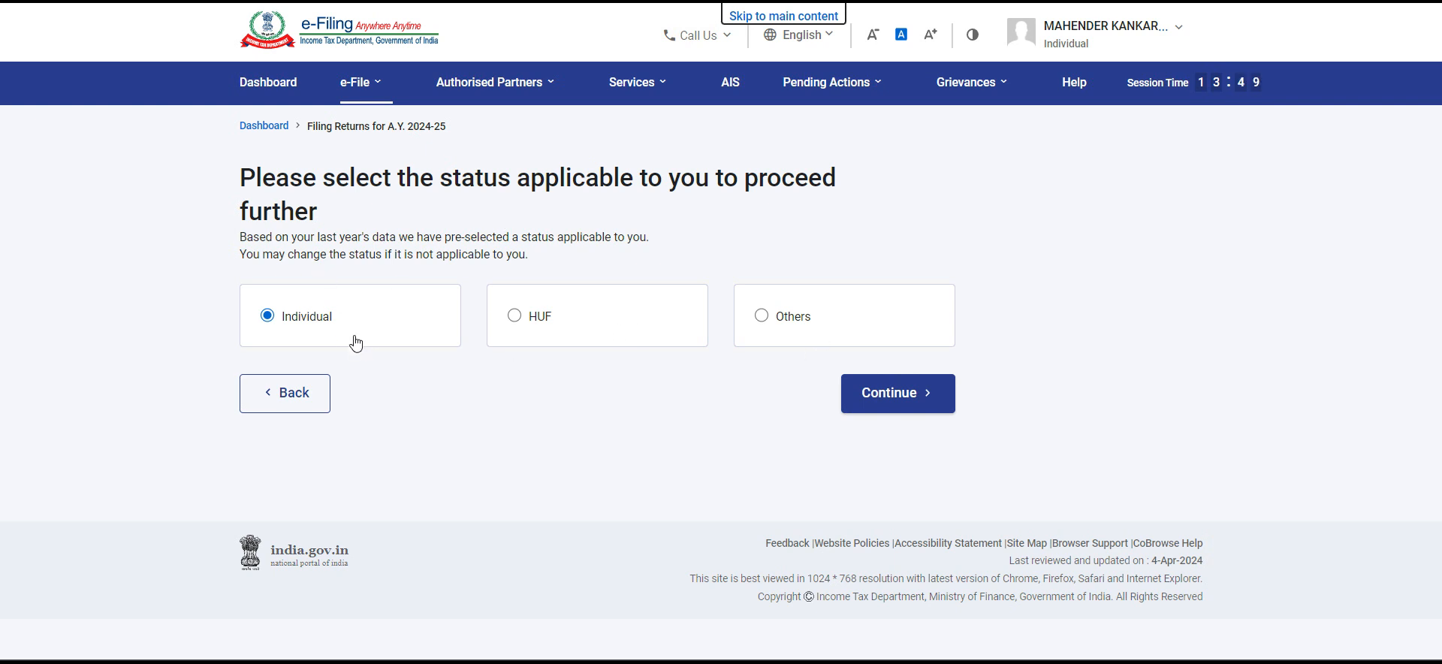
left_click(923, 393)
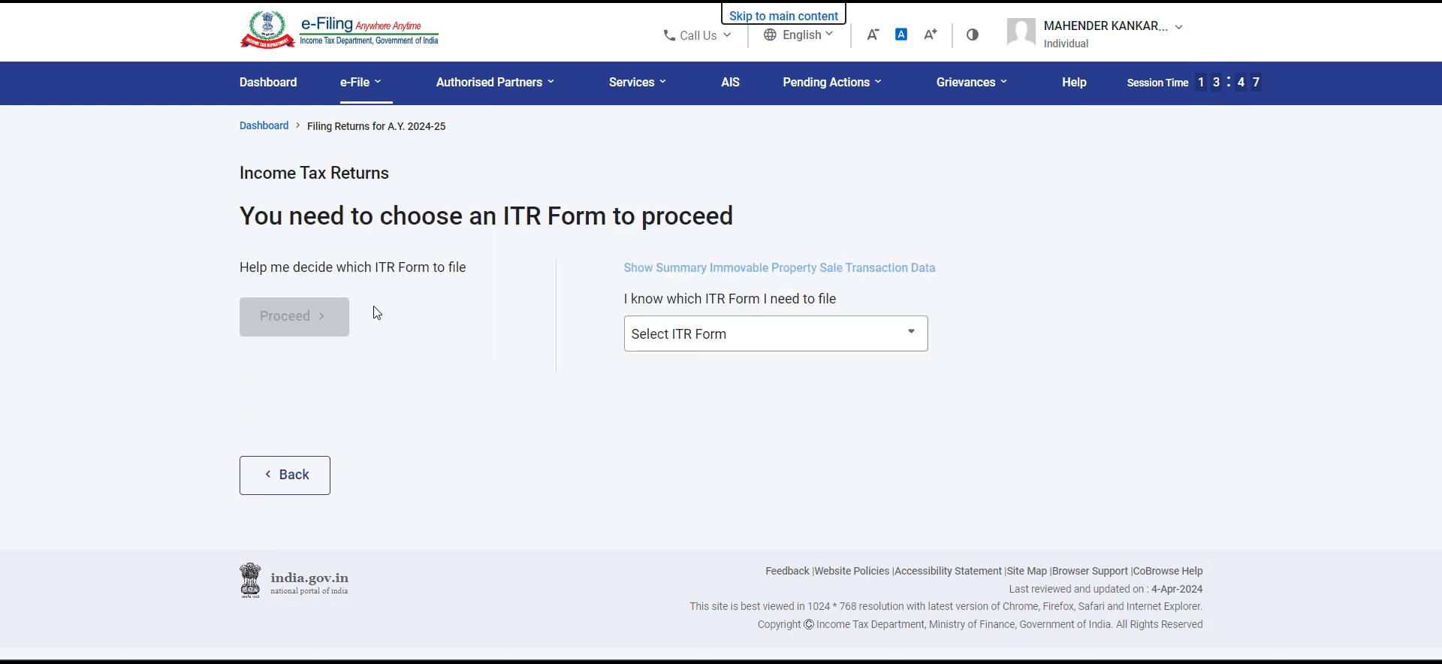
Step: Choose ITR-1 as the form to file and proceed with it
left_click(746, 344)
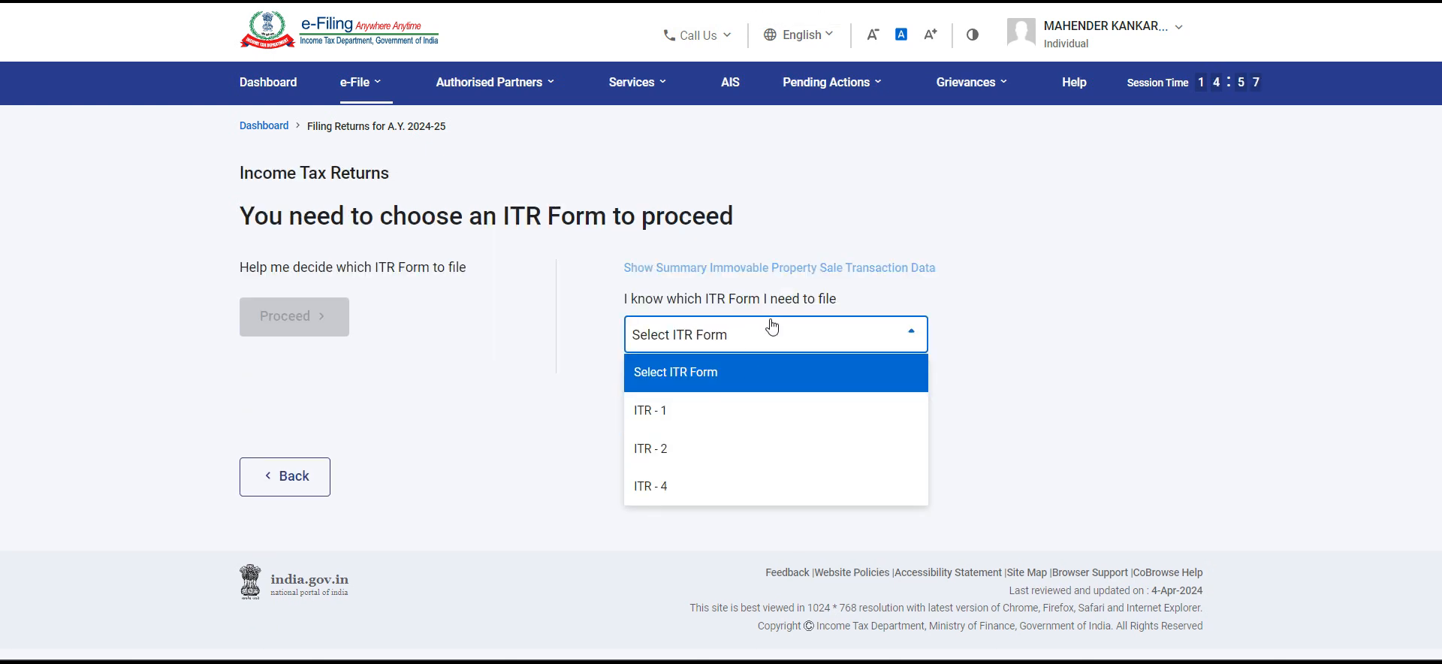
left_click(758, 422)
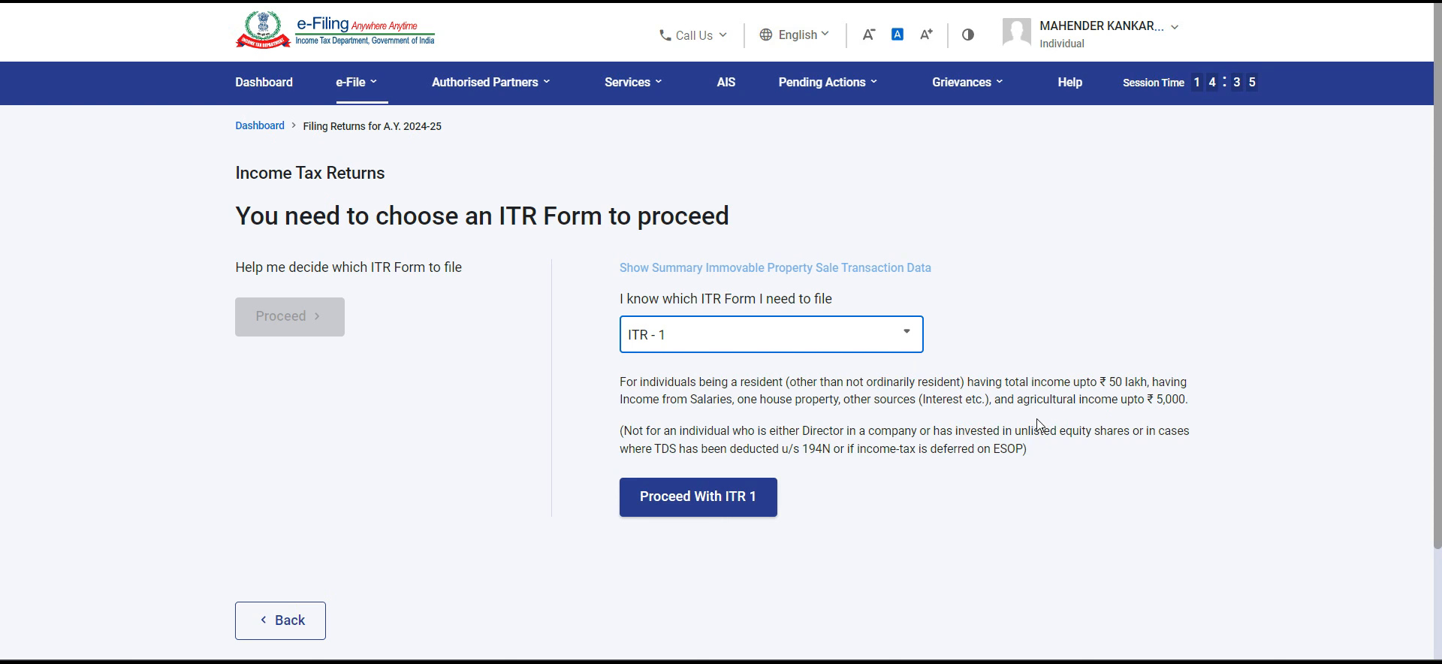
left_click(698, 496)
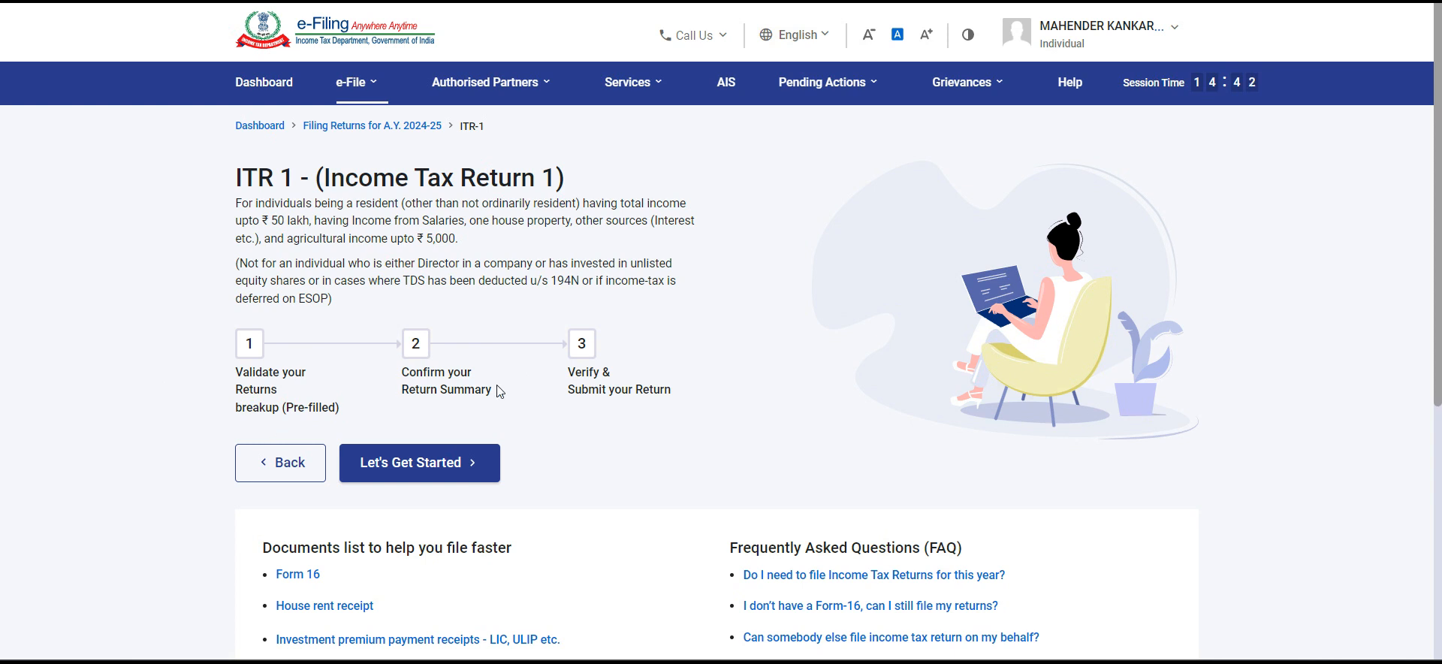
Step: Start ITR-1 with taxable income above the basic exemption limit as the filing reason, and opt out of the new tax regime
left_click(445, 469)
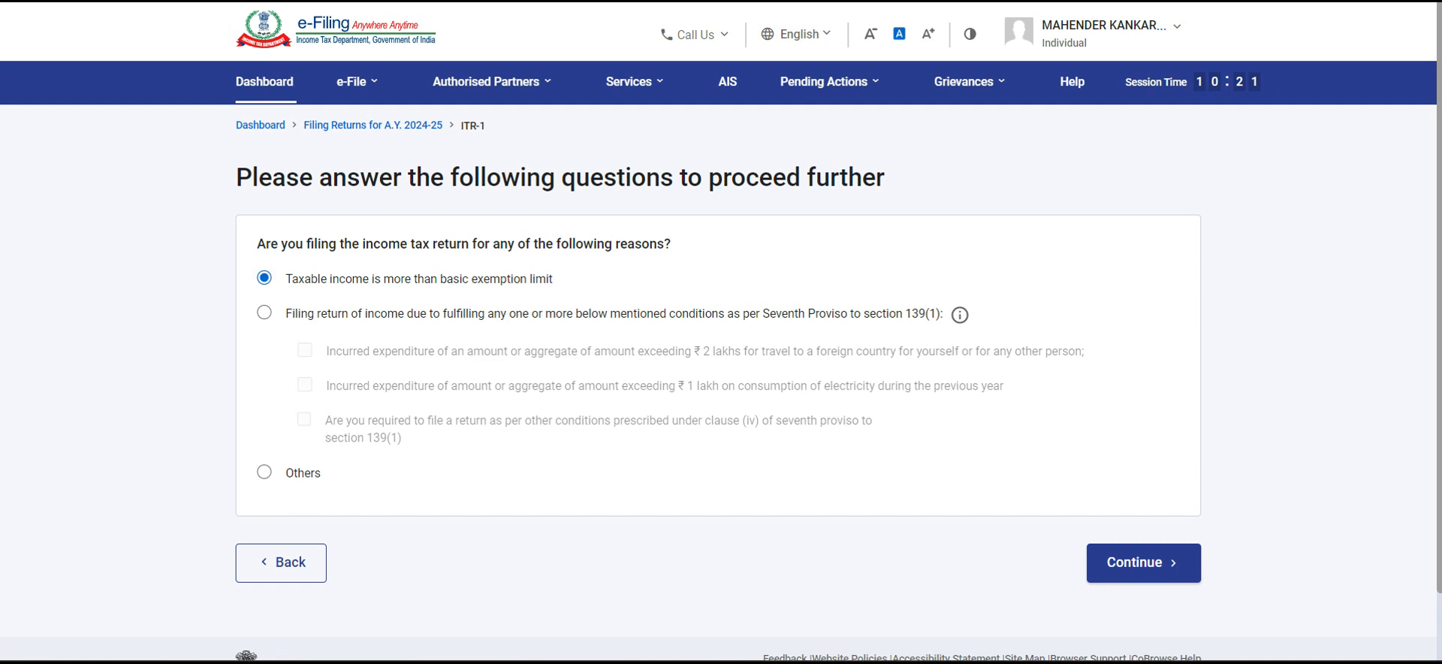
left_click(1178, 573)
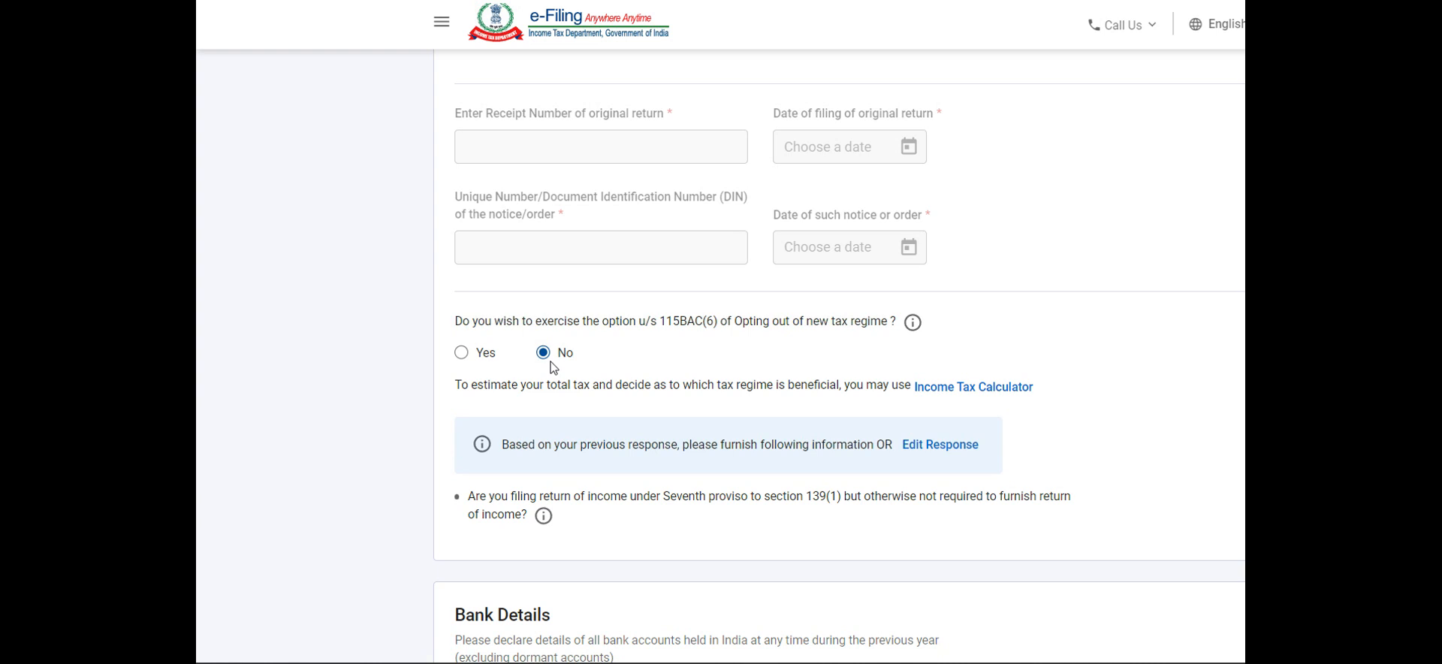
left_click(472, 360)
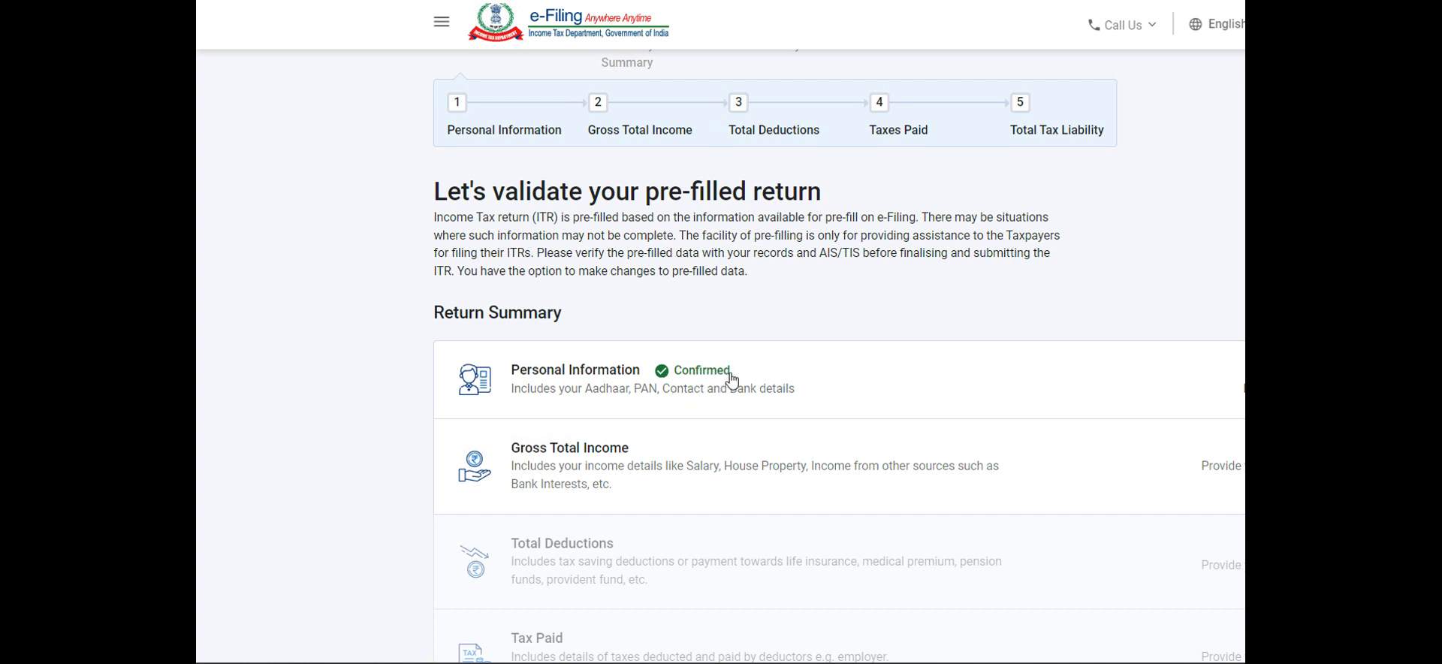
Step: Open the Gross Total Income section of the return and skip its salary exemption questions
left_click(664, 479)
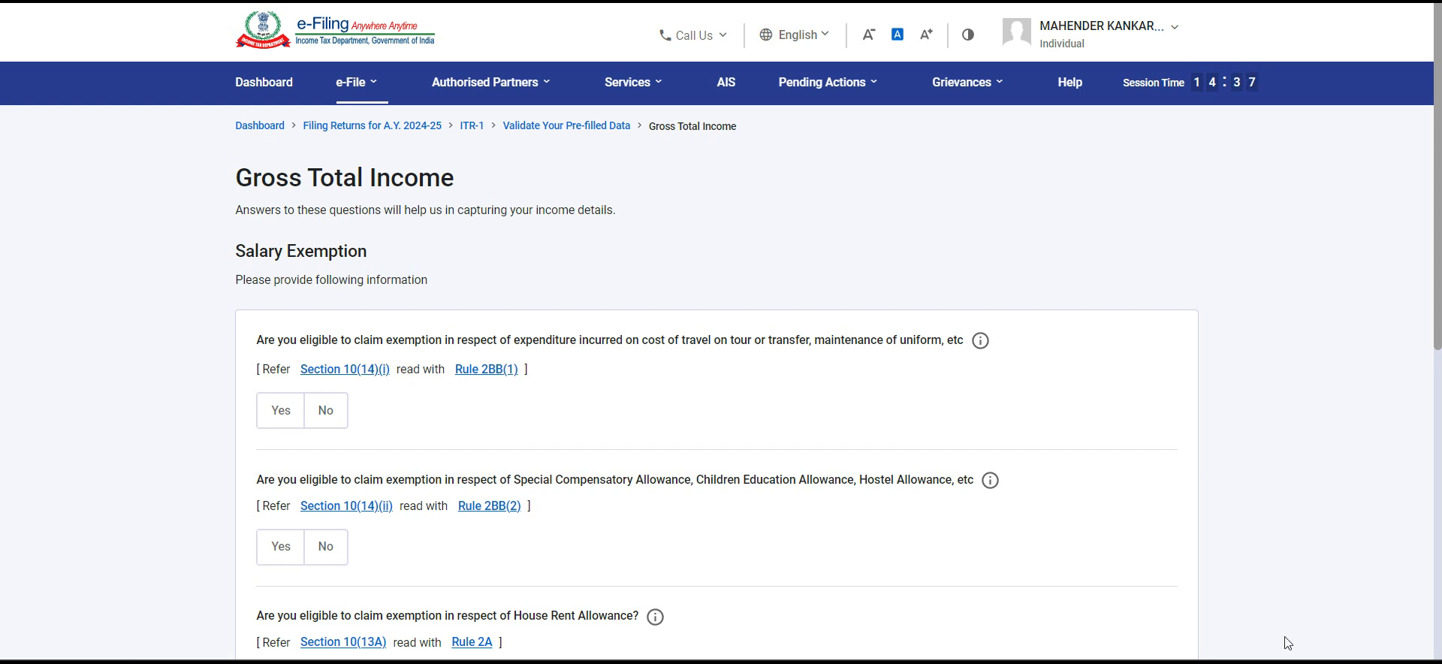
scroll(862, 401, "down", 3)
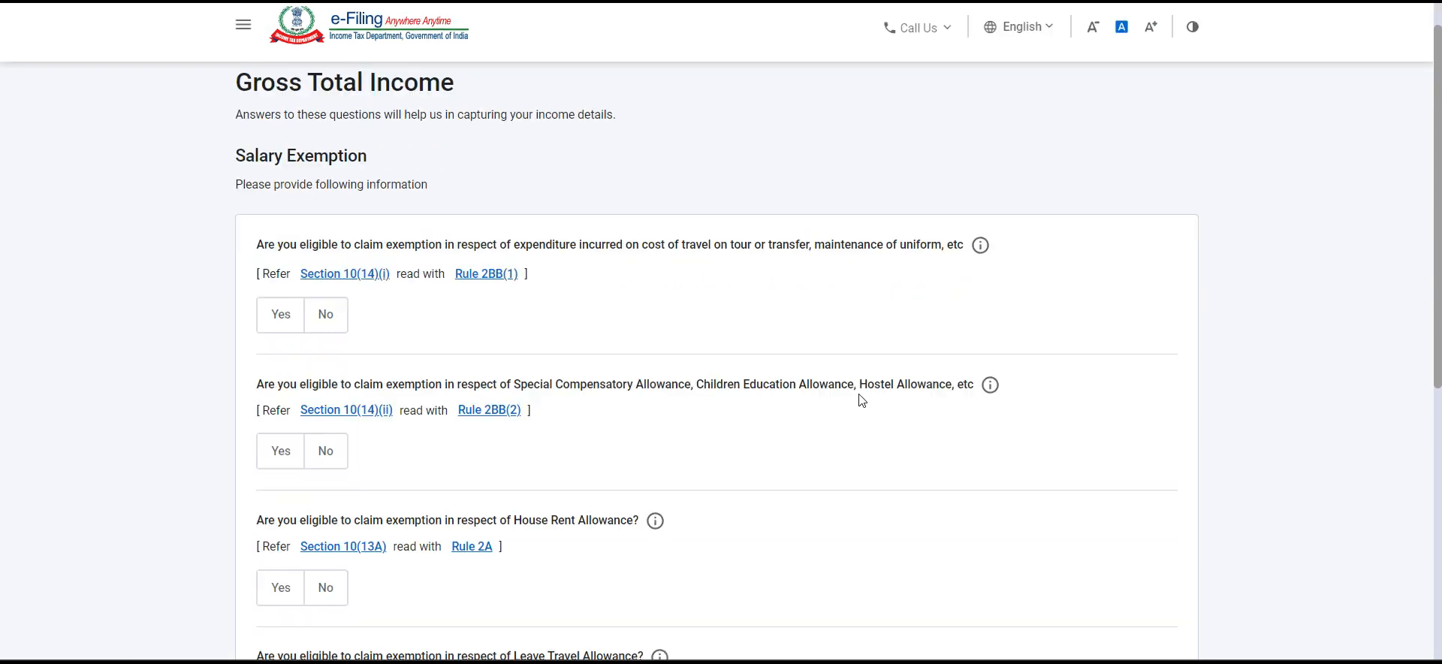
scroll(863, 400, "down", 1)
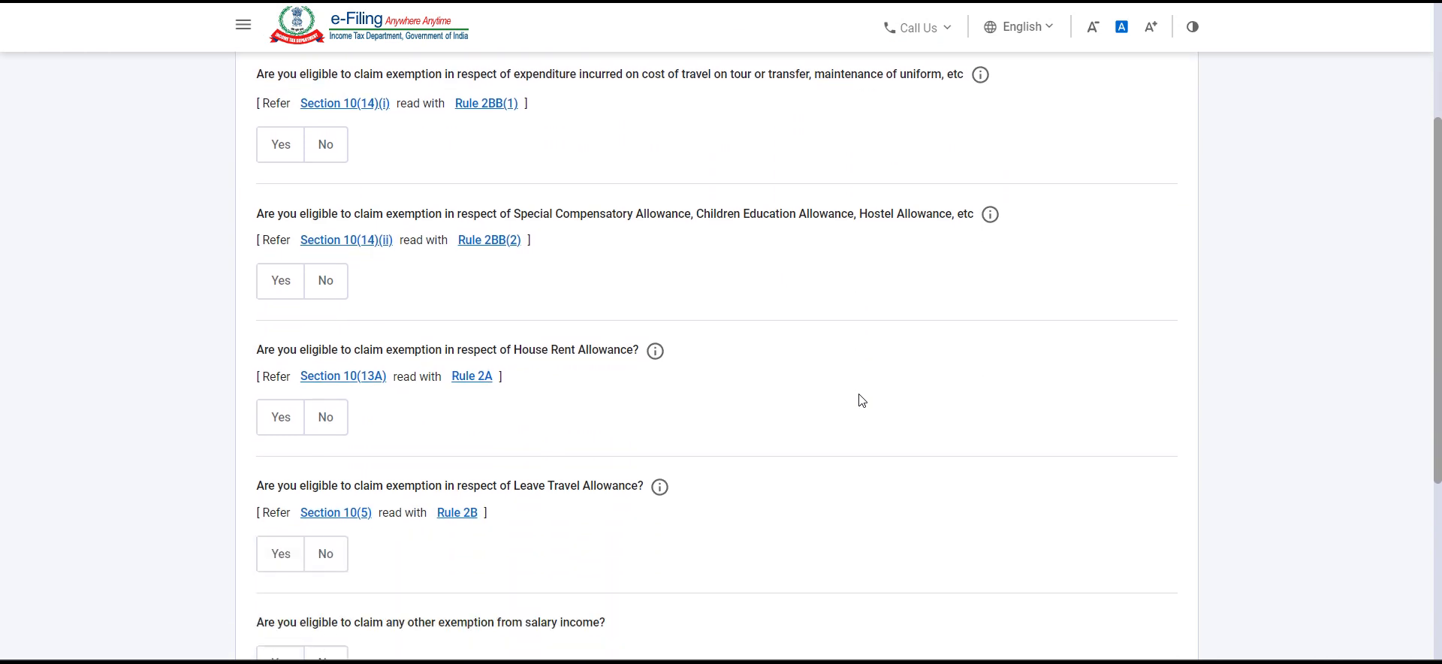
scroll(863, 401, "down", 1)
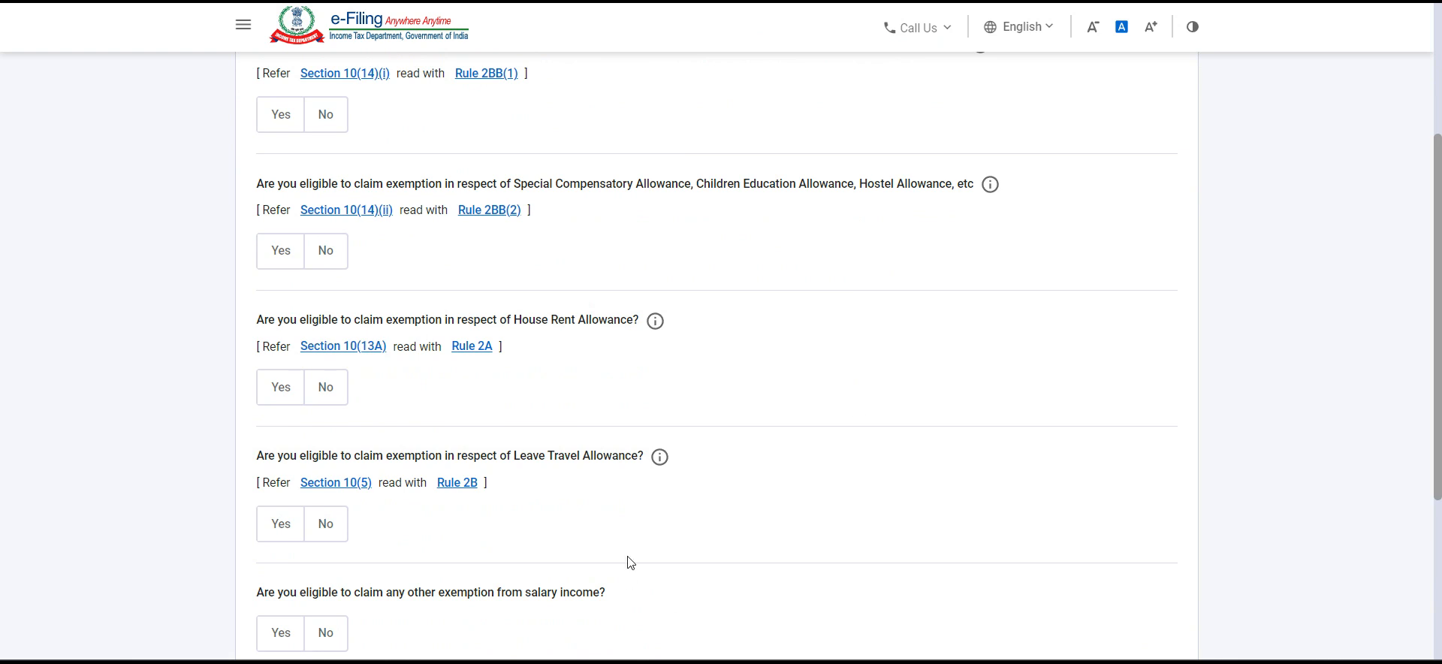
scroll(628, 563, "down", 3)
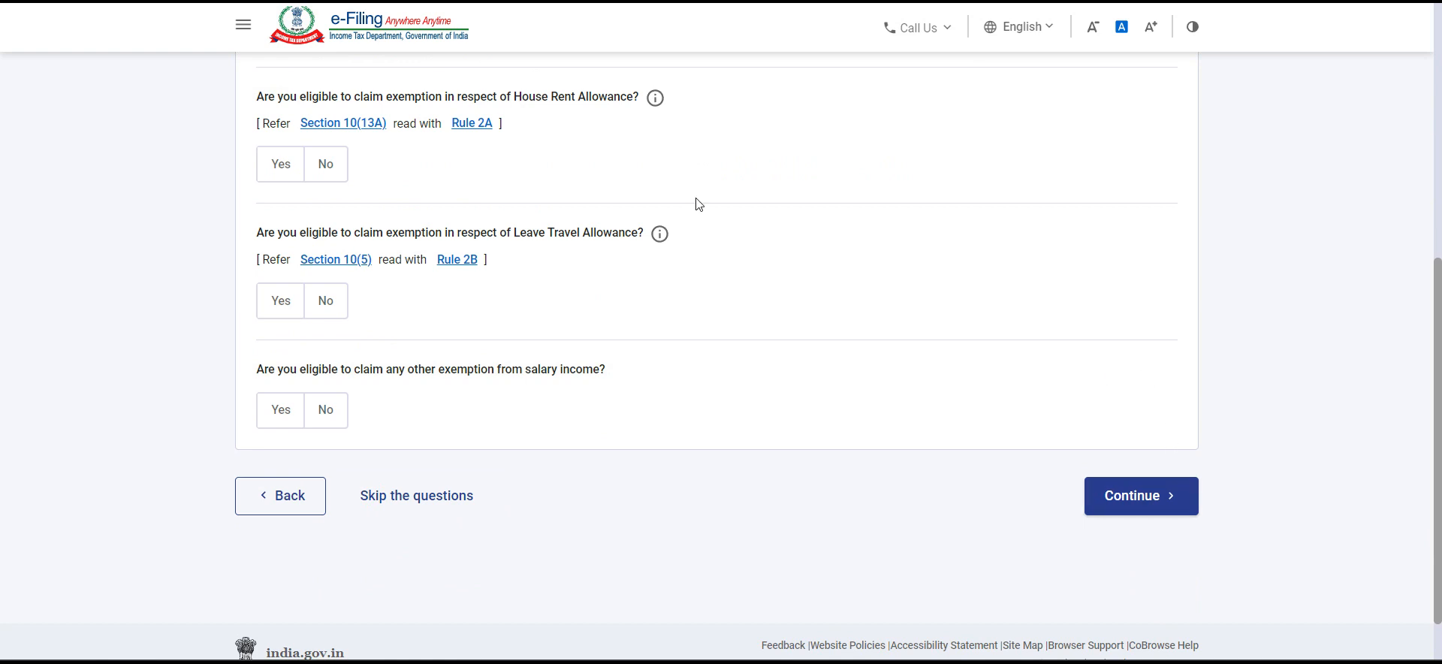
left_click(458, 503)
left_click(925, 412)
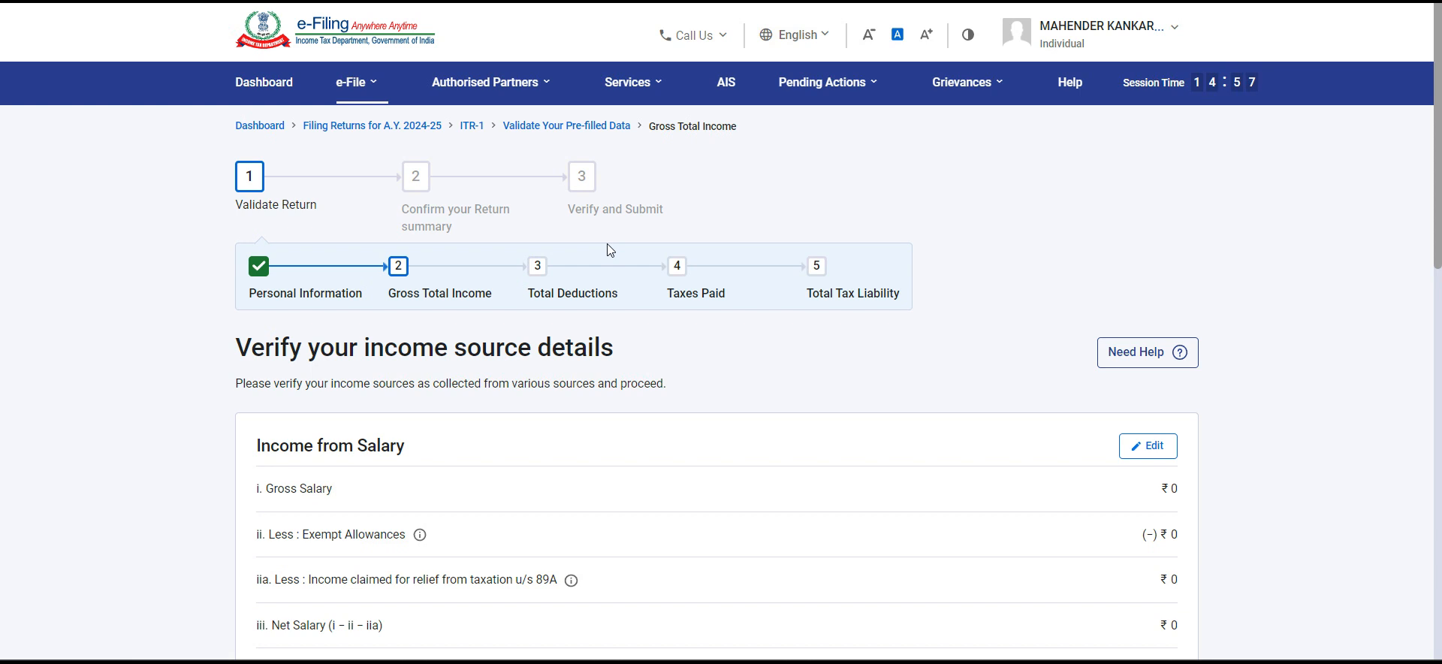
Step: Edit the income from salary and set the salary as per section 17(1) to 600000
scroll(607, 244, "down", 3)
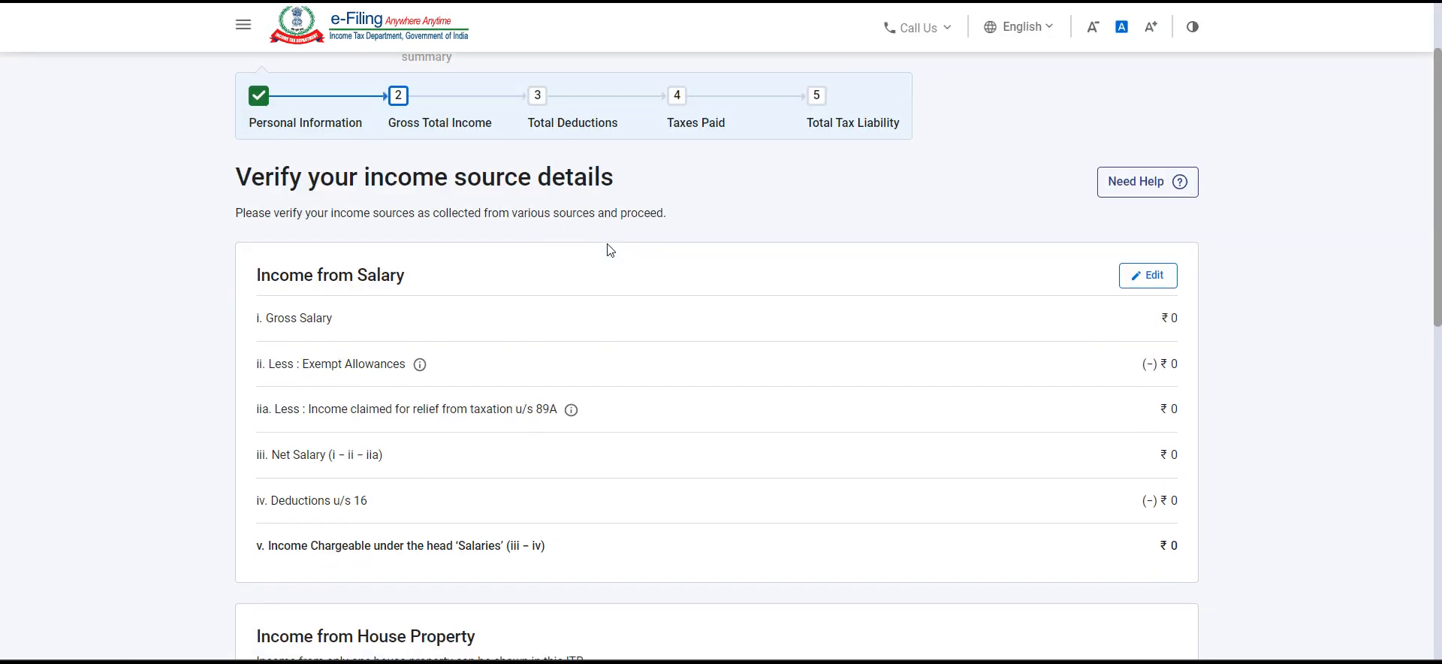
left_click(1149, 200)
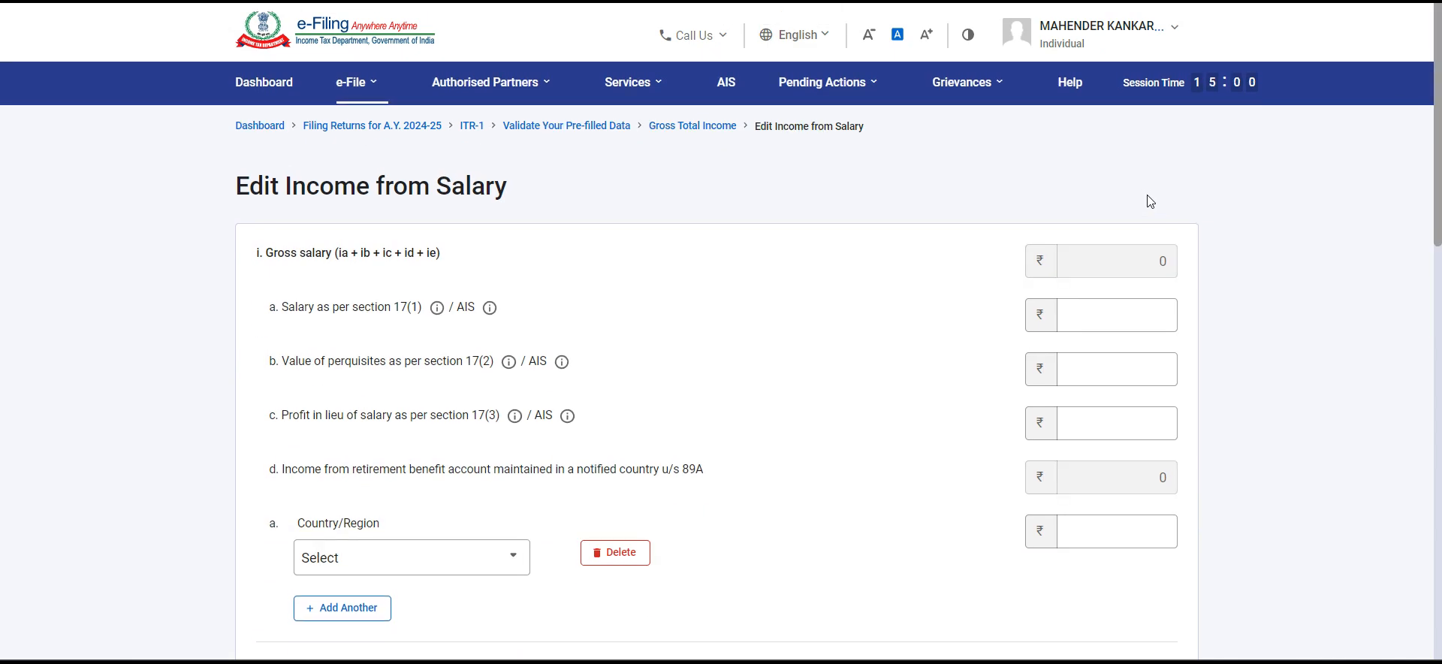
left_click(1112, 309)
type("600000")
scroll(886, 351, "down", 3)
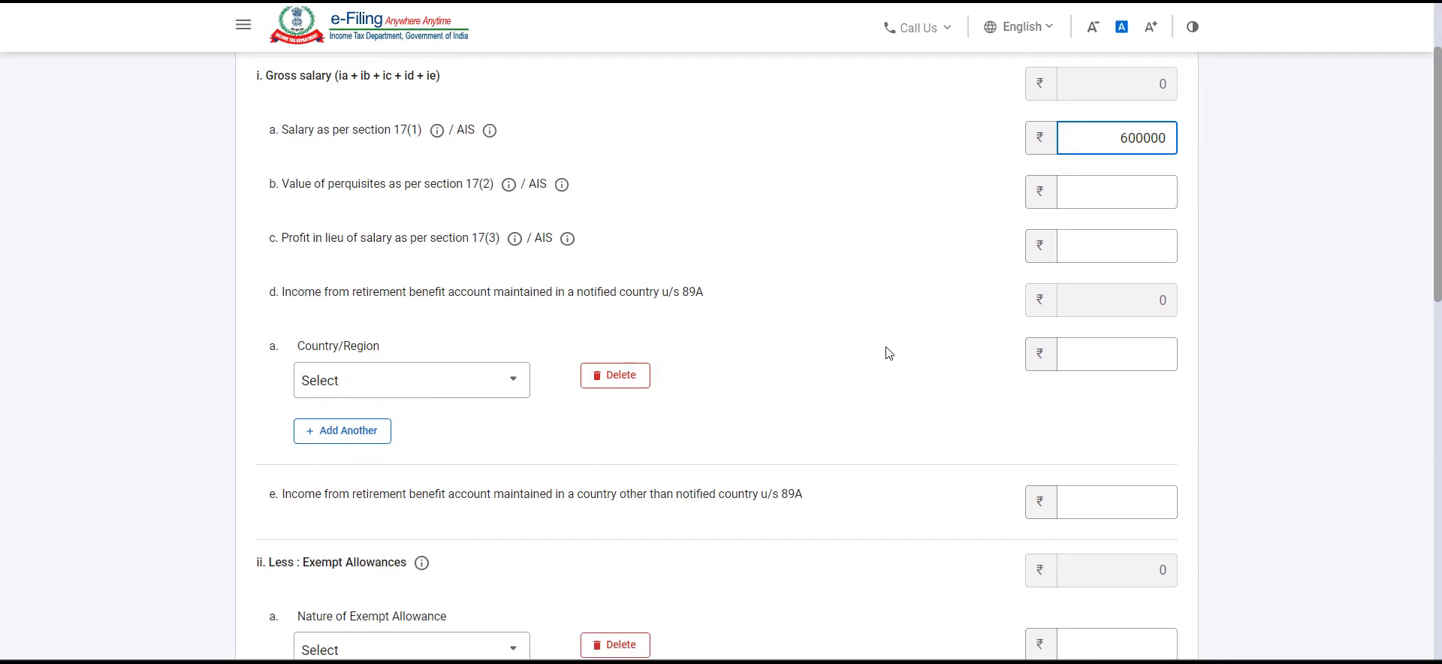
scroll(486, 379, "up", 1)
left_click(917, 373)
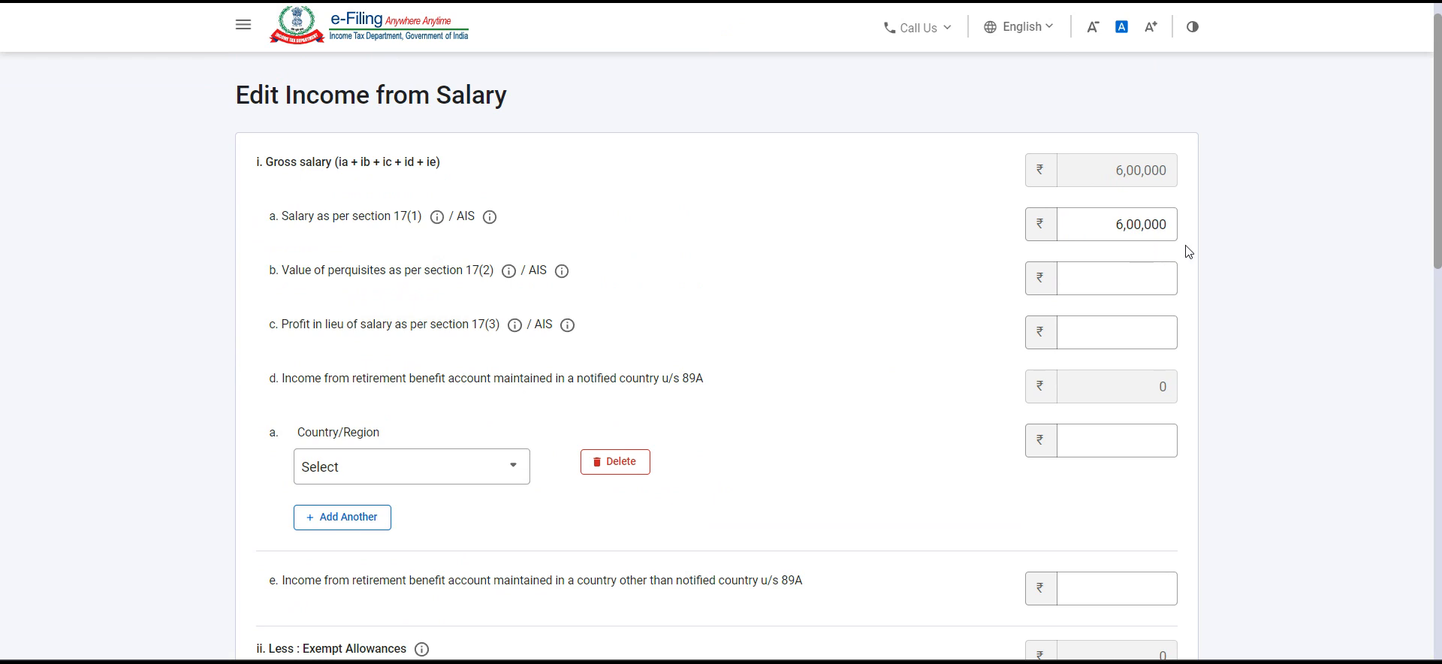
Step: Check the available exempt allowance types without choosing one, and save the salary income details
scroll(1018, 382, "down", 3)
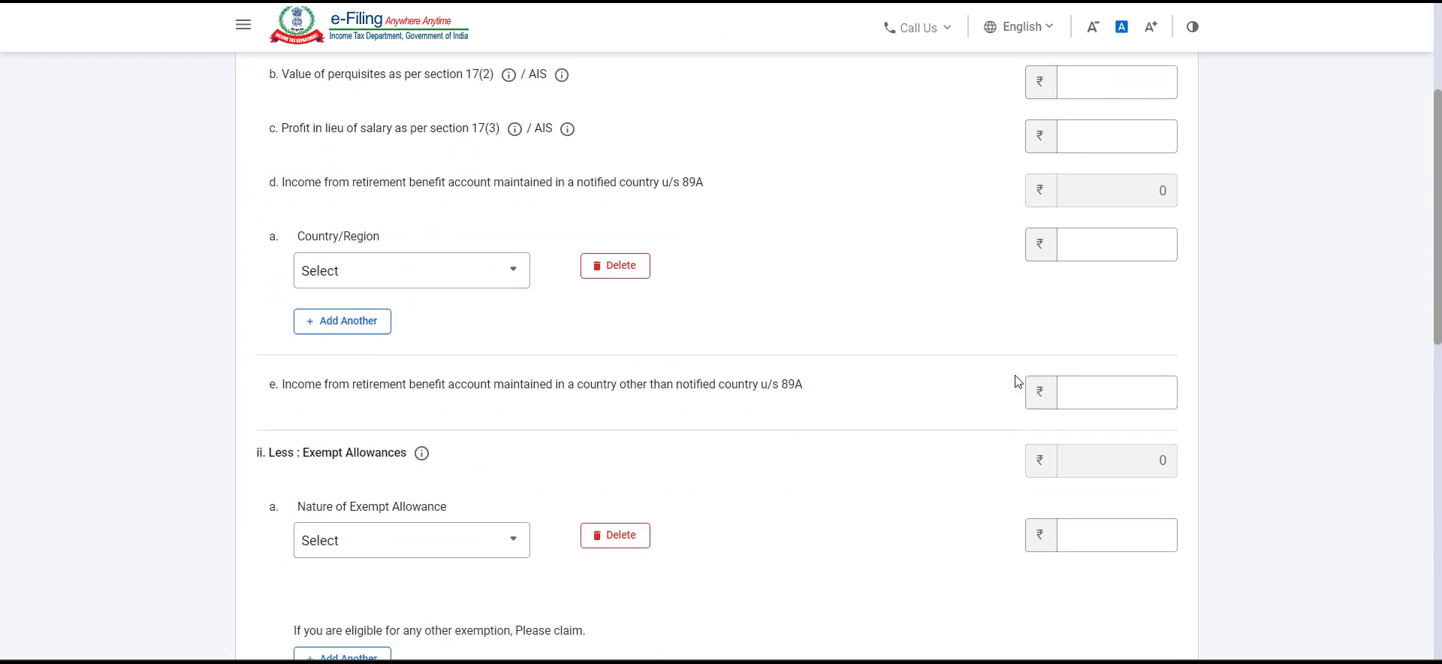
scroll(1018, 382, "down", 2)
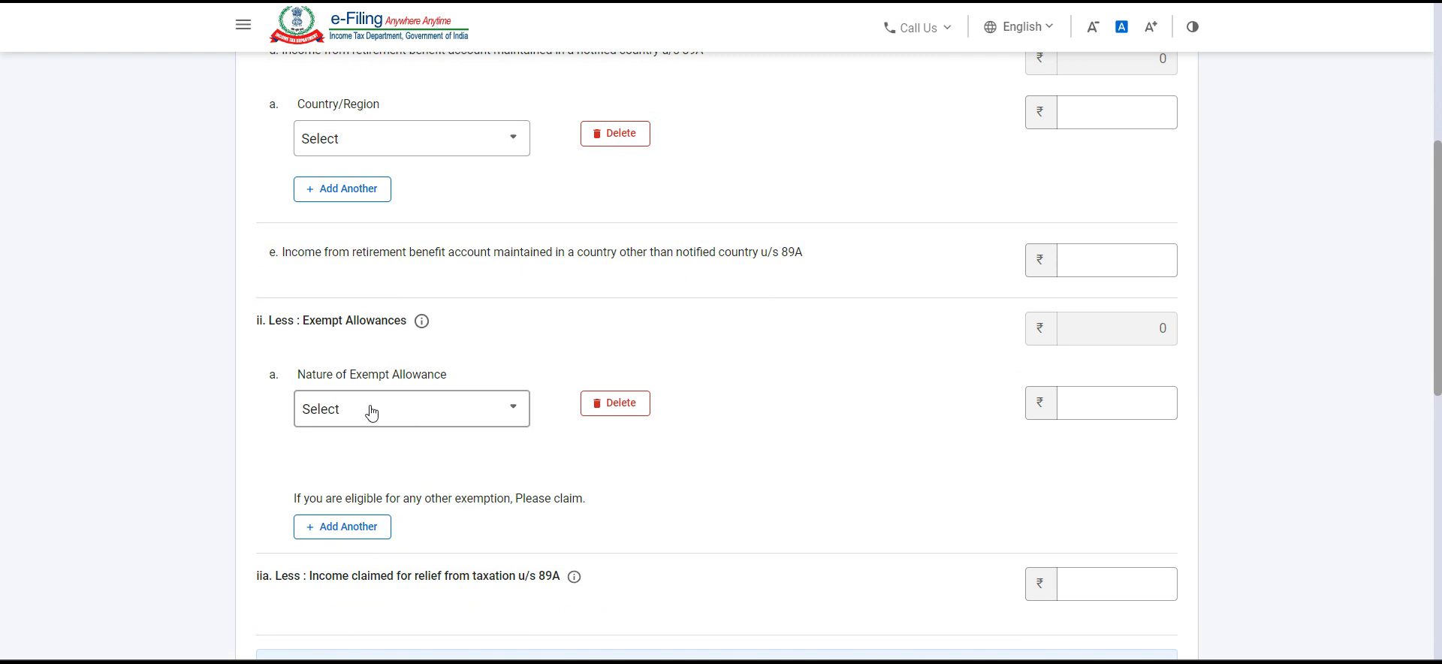
left_click(371, 412)
scroll(397, 573, "down", 4)
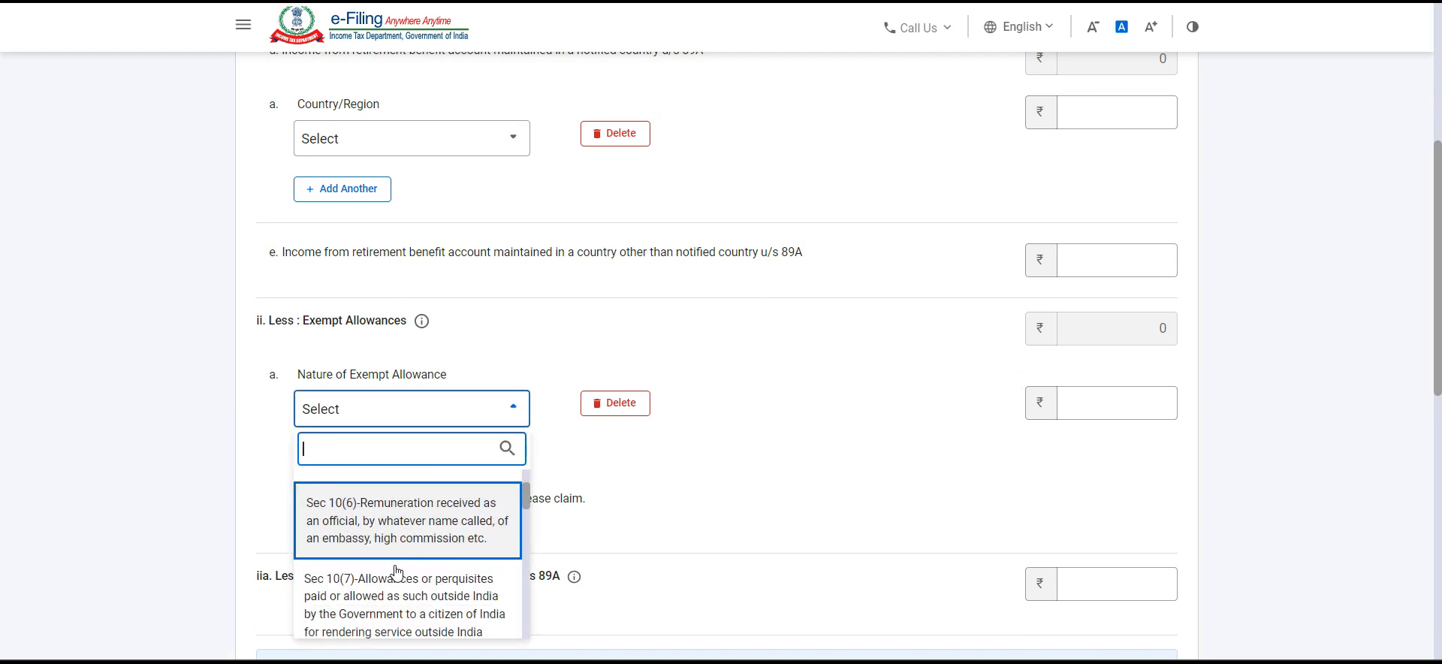
scroll(397, 572, "down", 5)
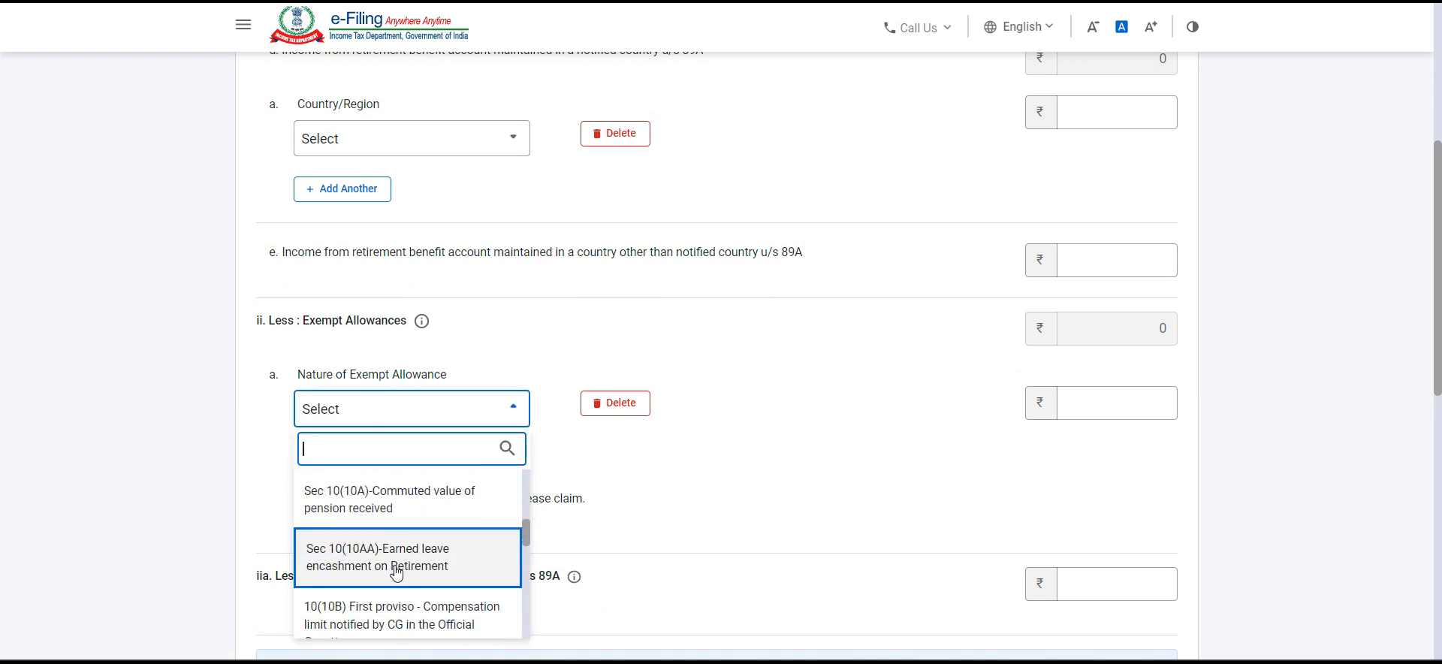
scroll(906, 515, "down", 5)
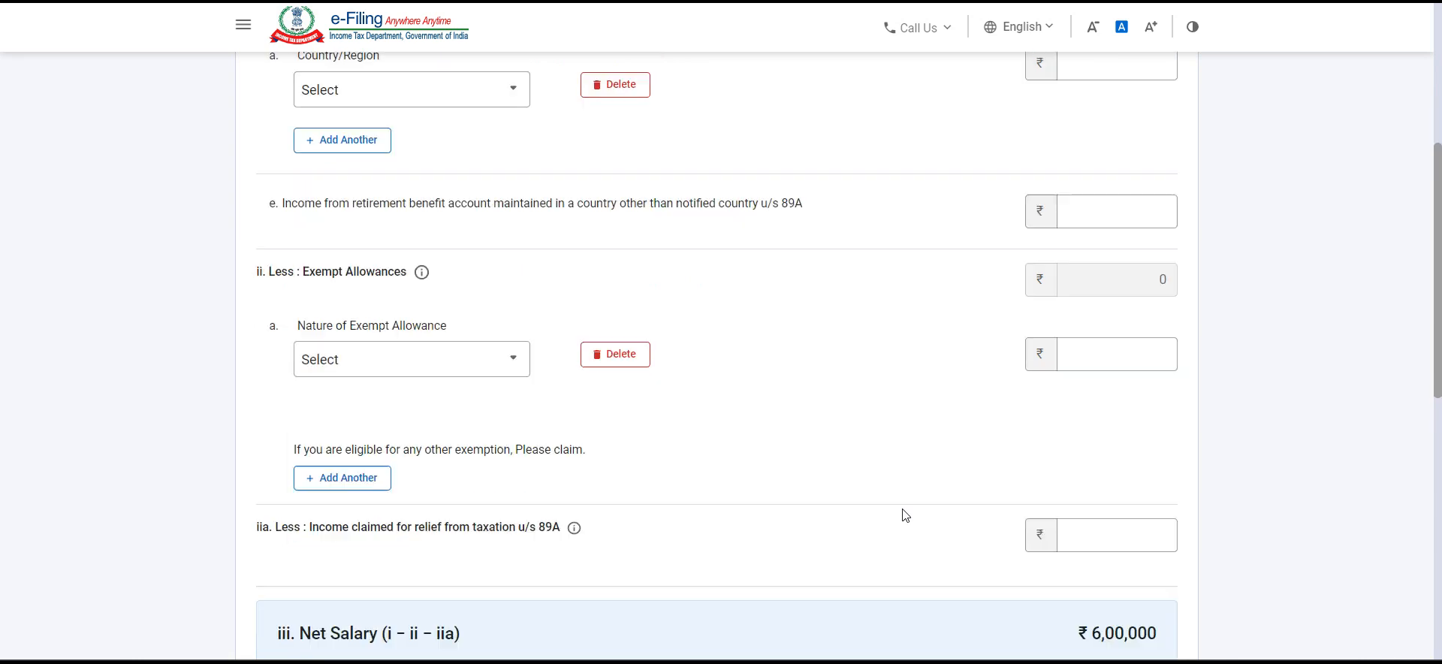
scroll(734, 456, "down", 2)
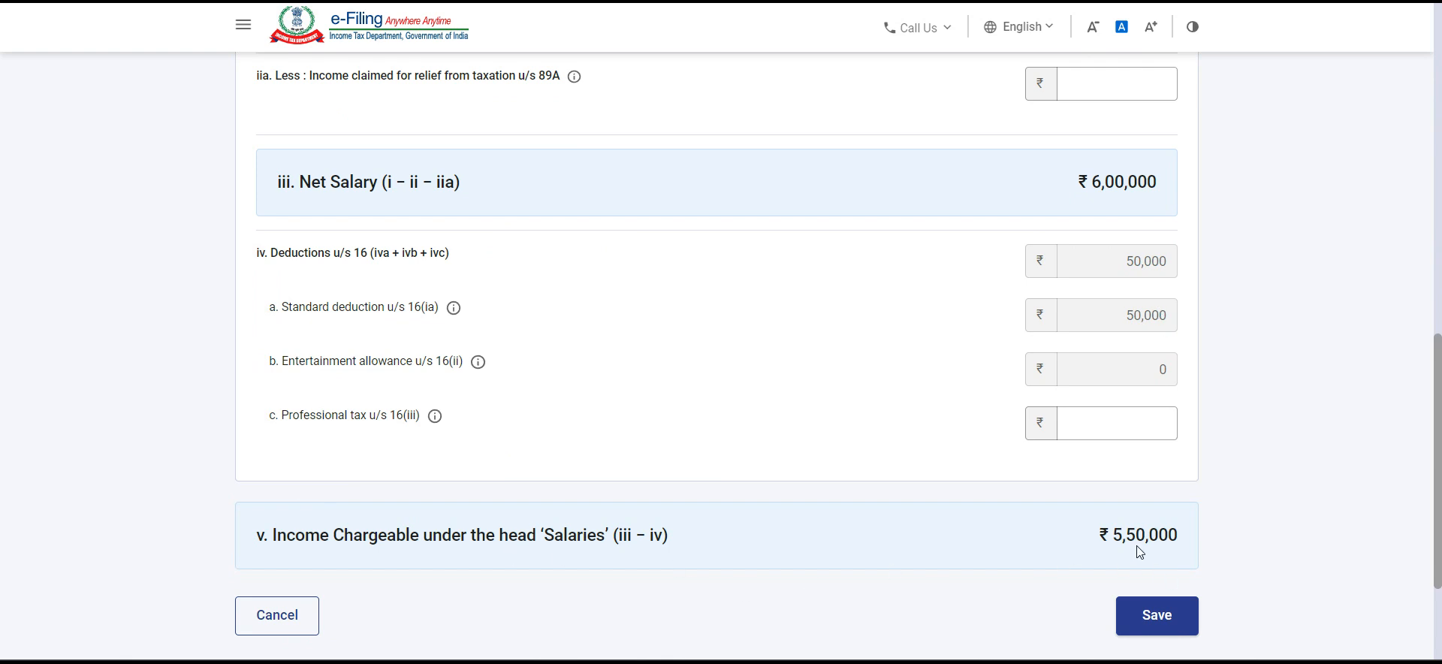
left_click(1151, 618)
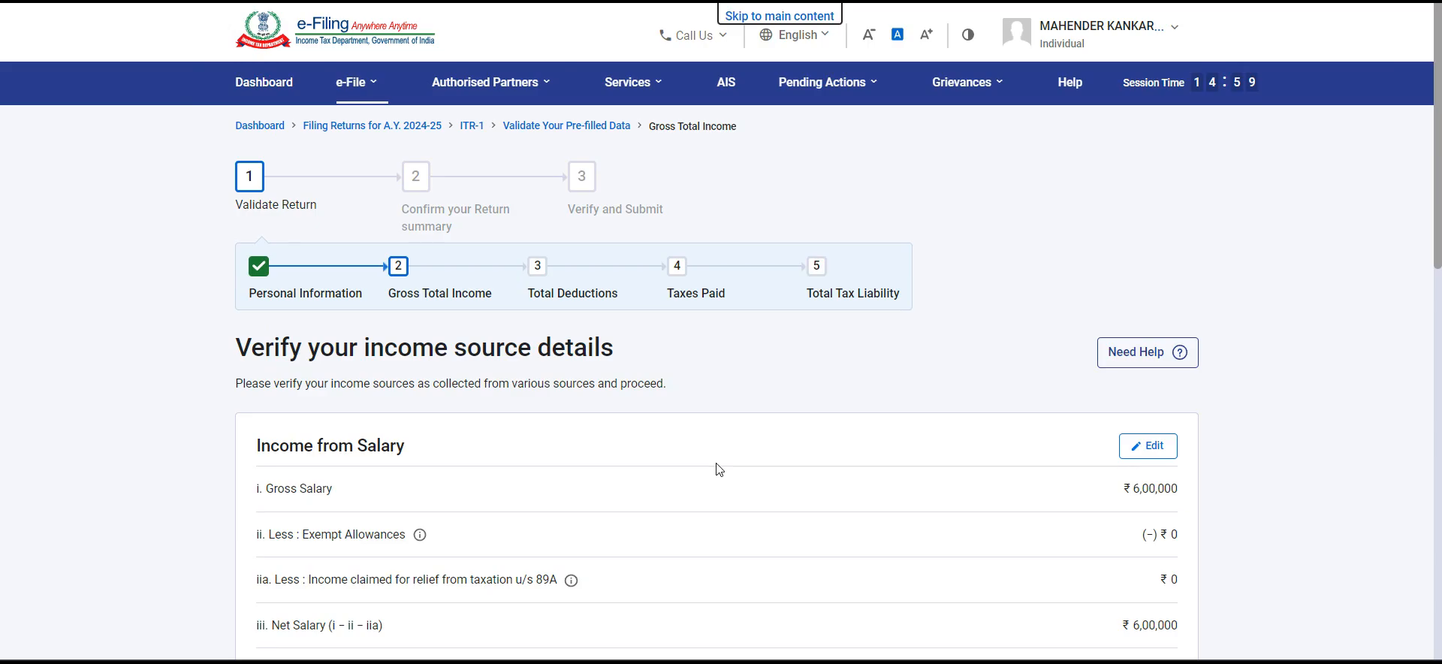
Step: Add a Let Out house property with gross rent of 240000 received during the year
scroll(719, 469, "down", 8)
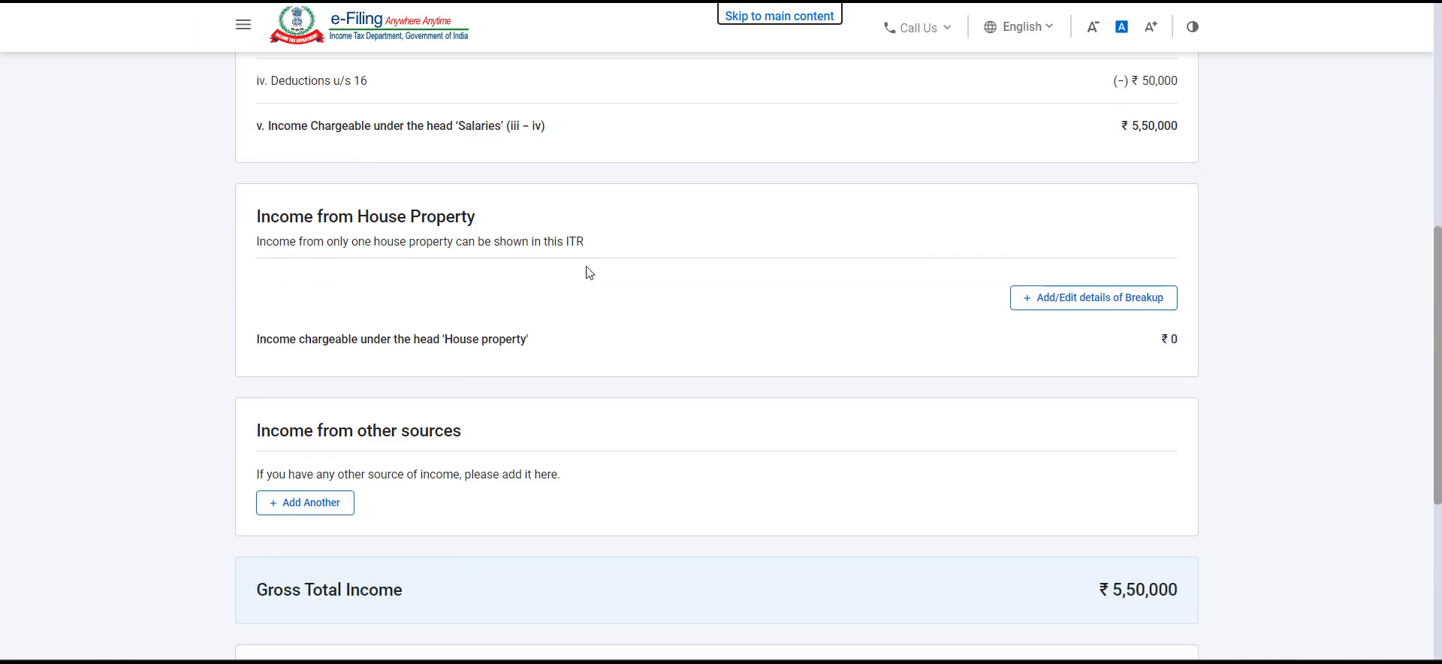
left_click(1086, 296)
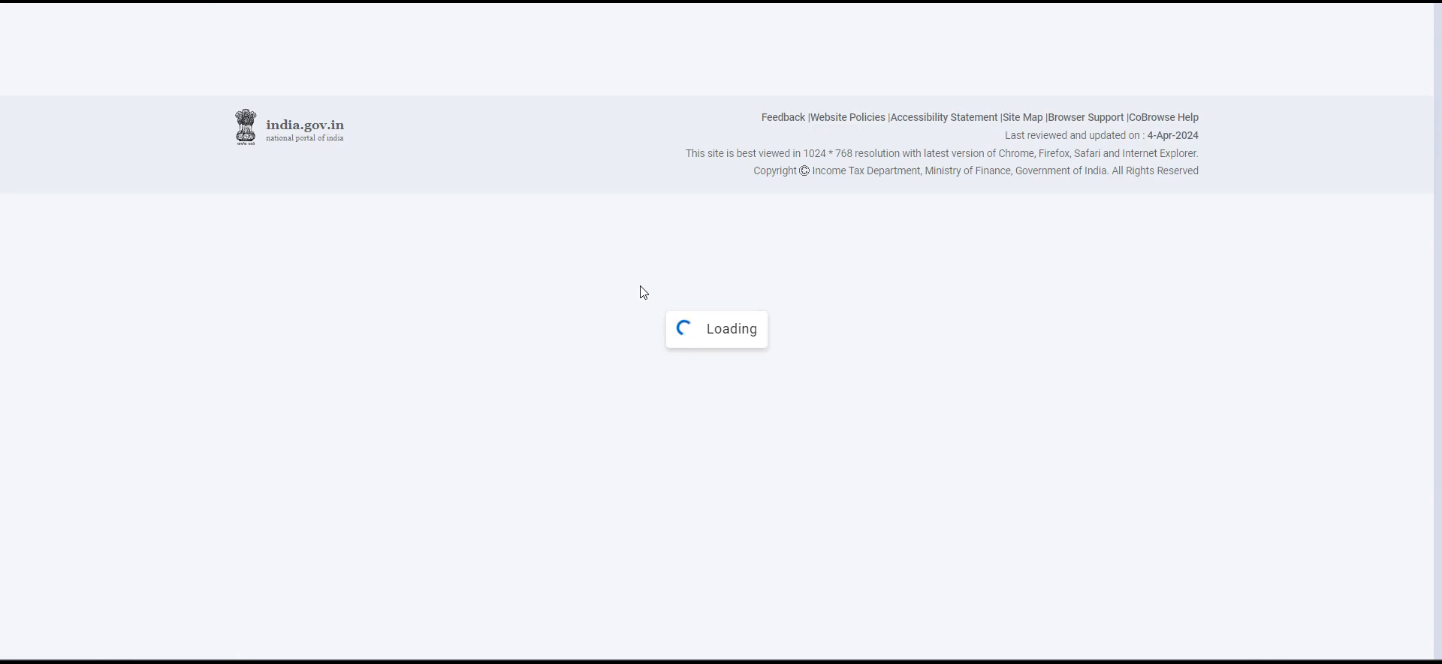
left_click(459, 402)
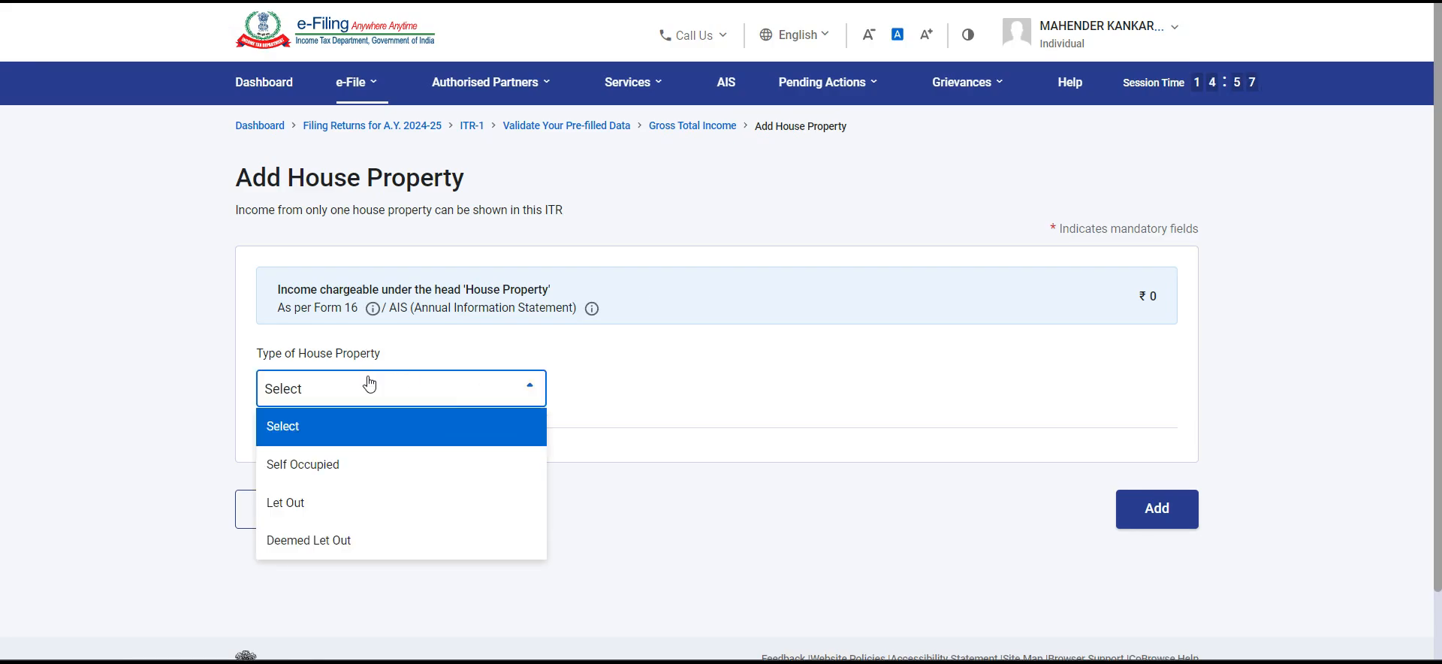
left_click(378, 504)
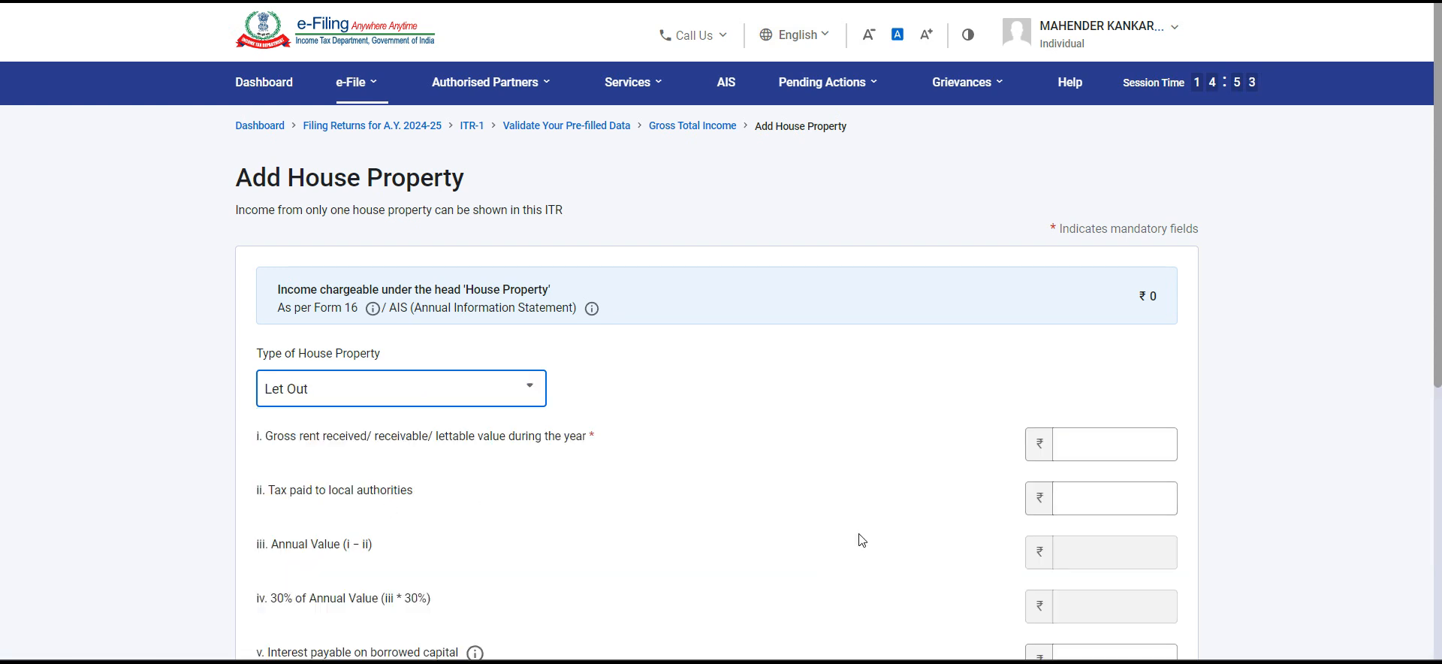
left_click(1101, 446)
type("240000")
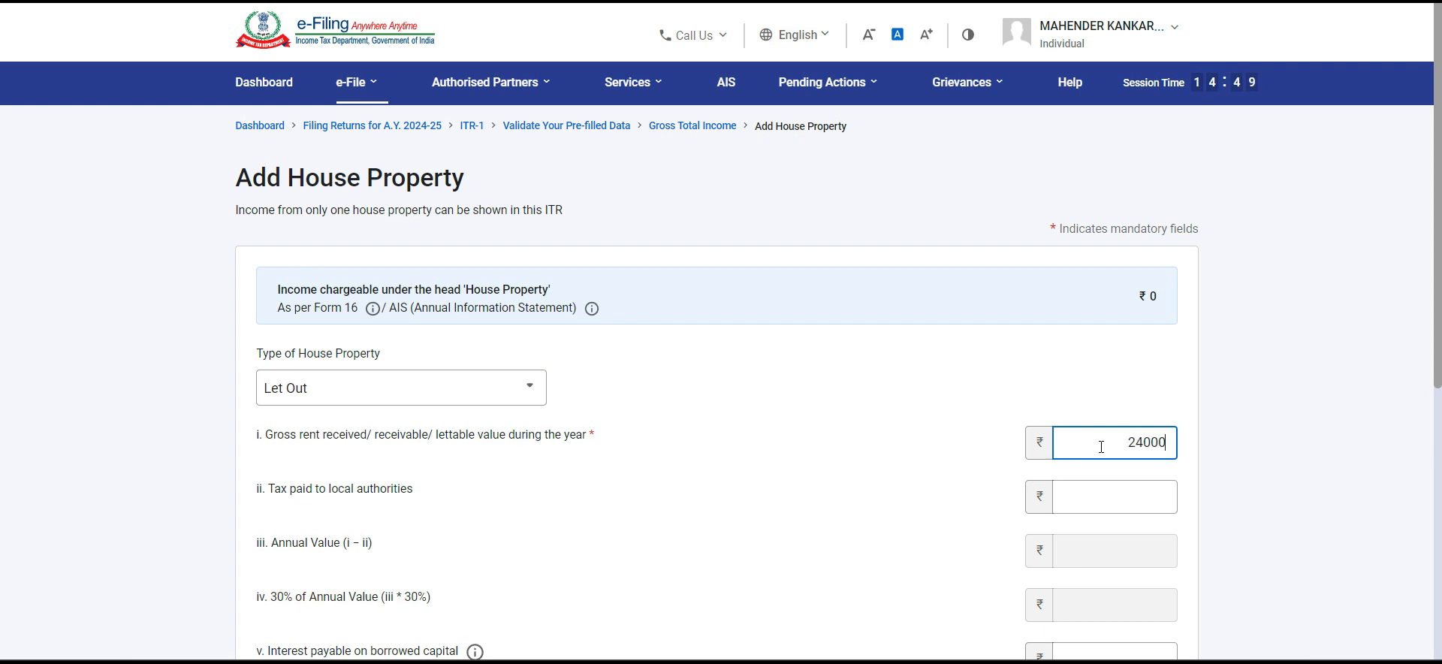
left_click(945, 502)
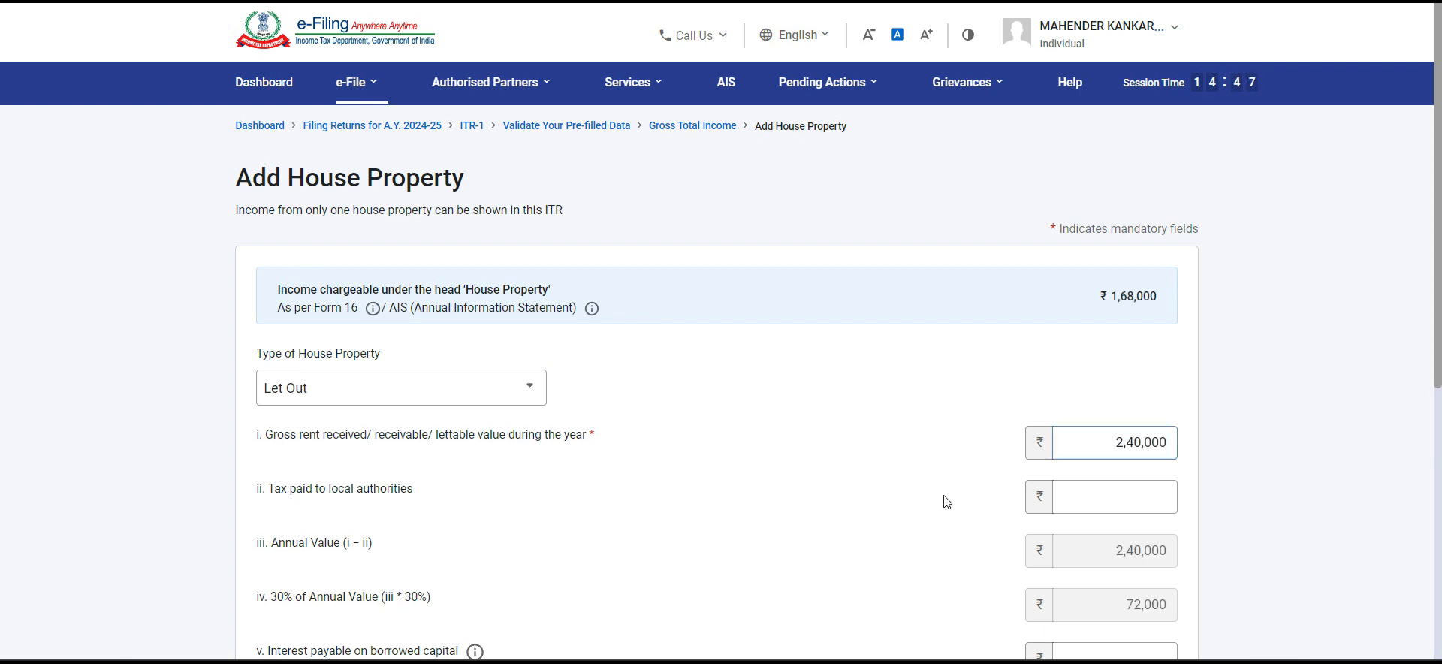
scroll(945, 502, "down", 3)
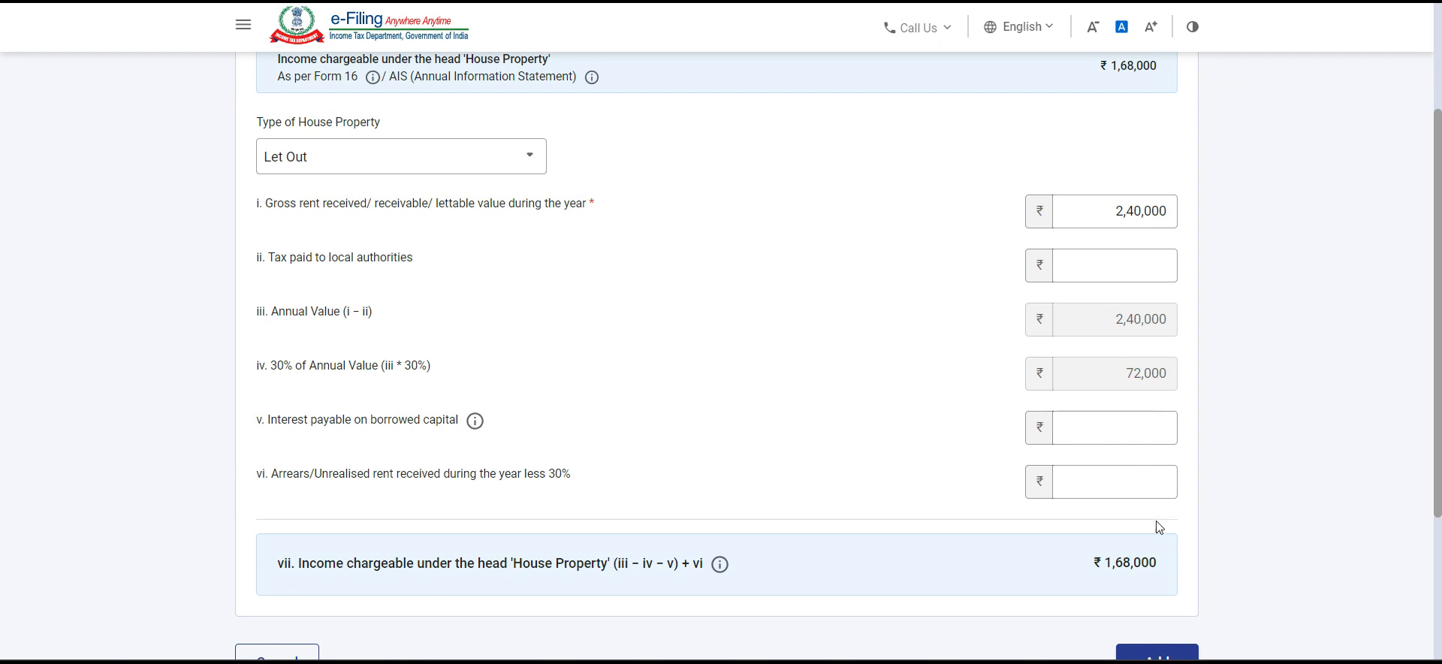
scroll(1074, 518, "down", 2)
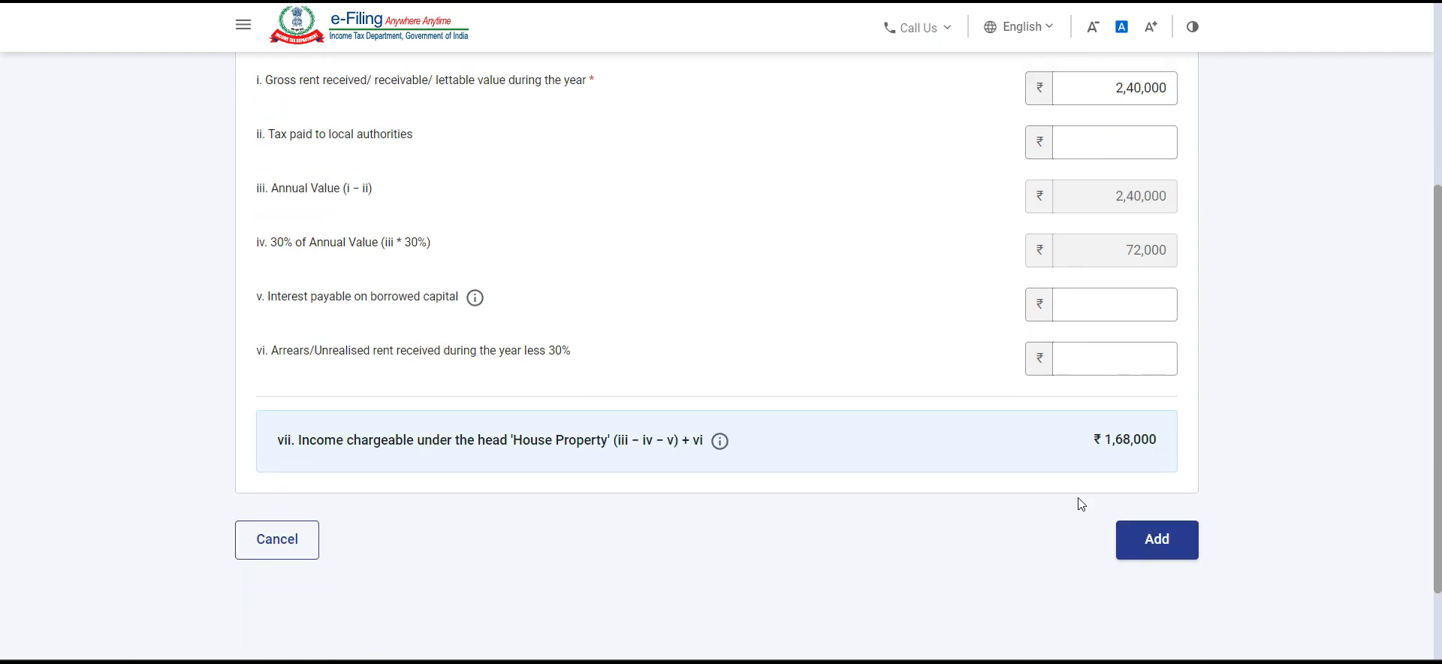
left_click(1172, 552)
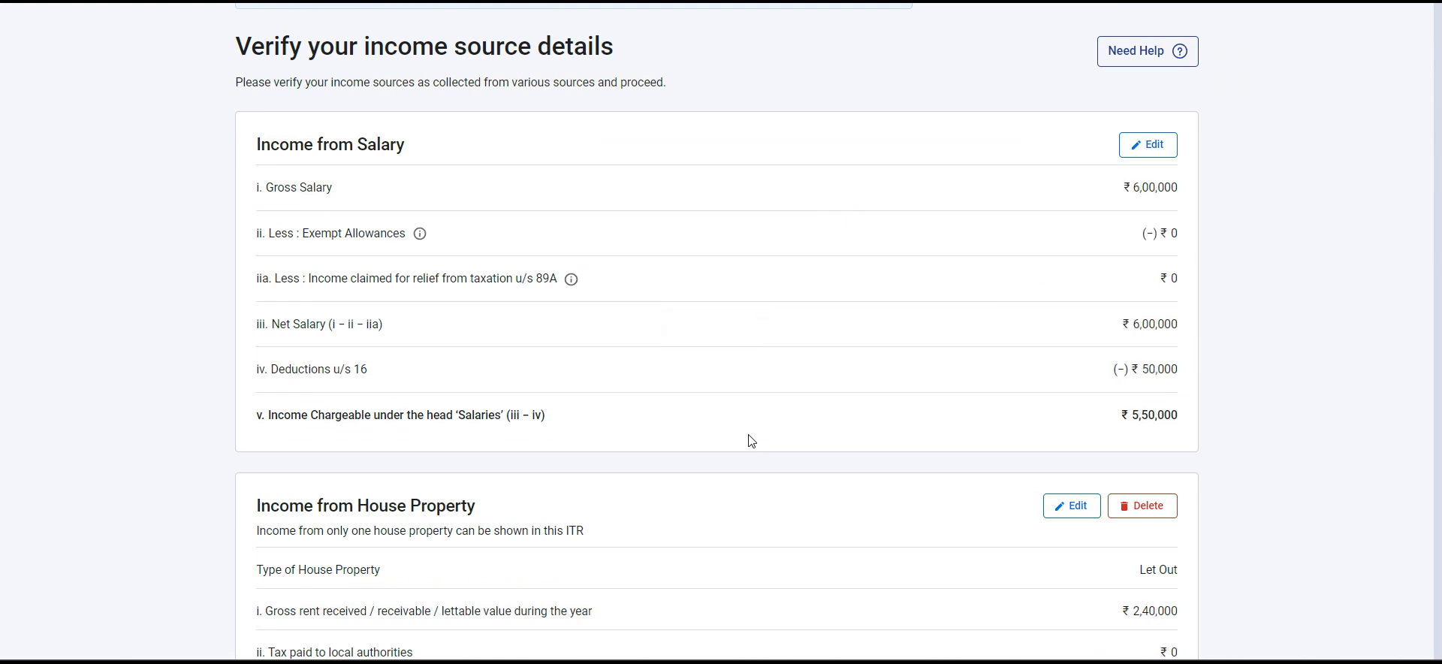
Step: Start adding income from other sources and declare savings bank account interest of 20000
scroll(751, 440, "down", 9)
scroll(749, 438, "down", 4)
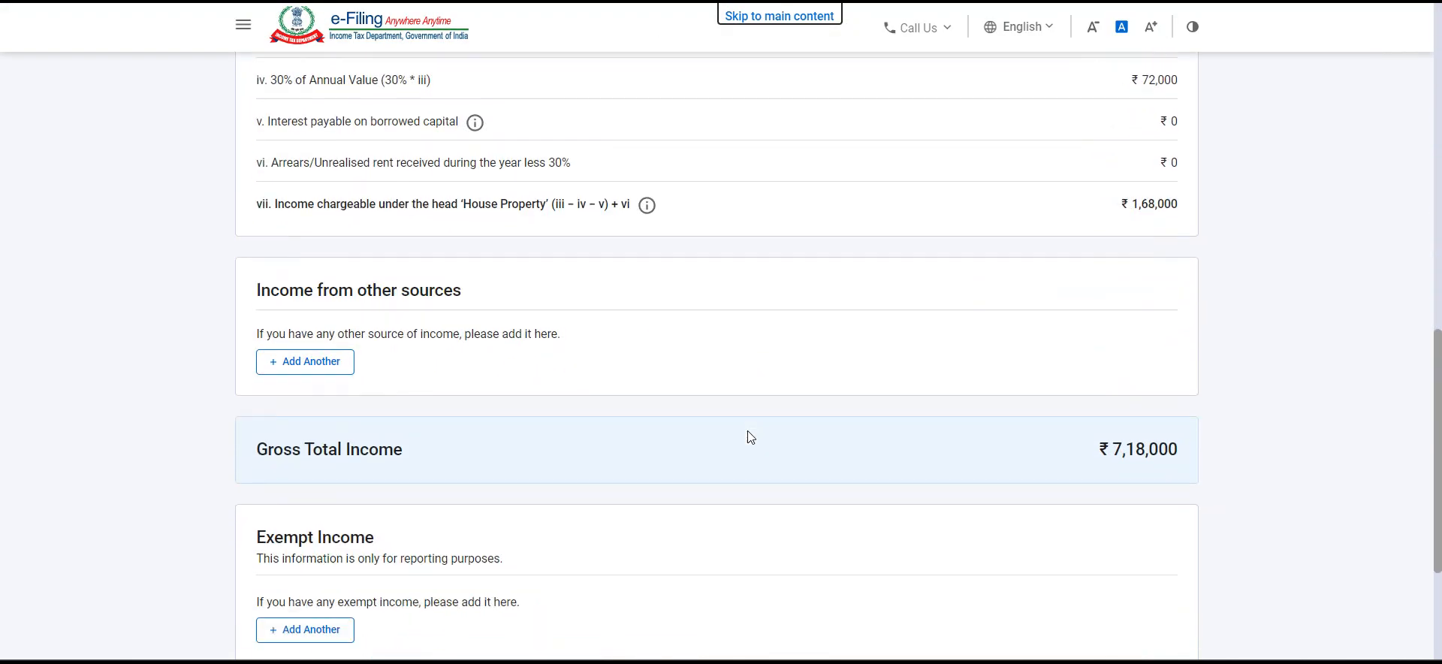
left_click(298, 313)
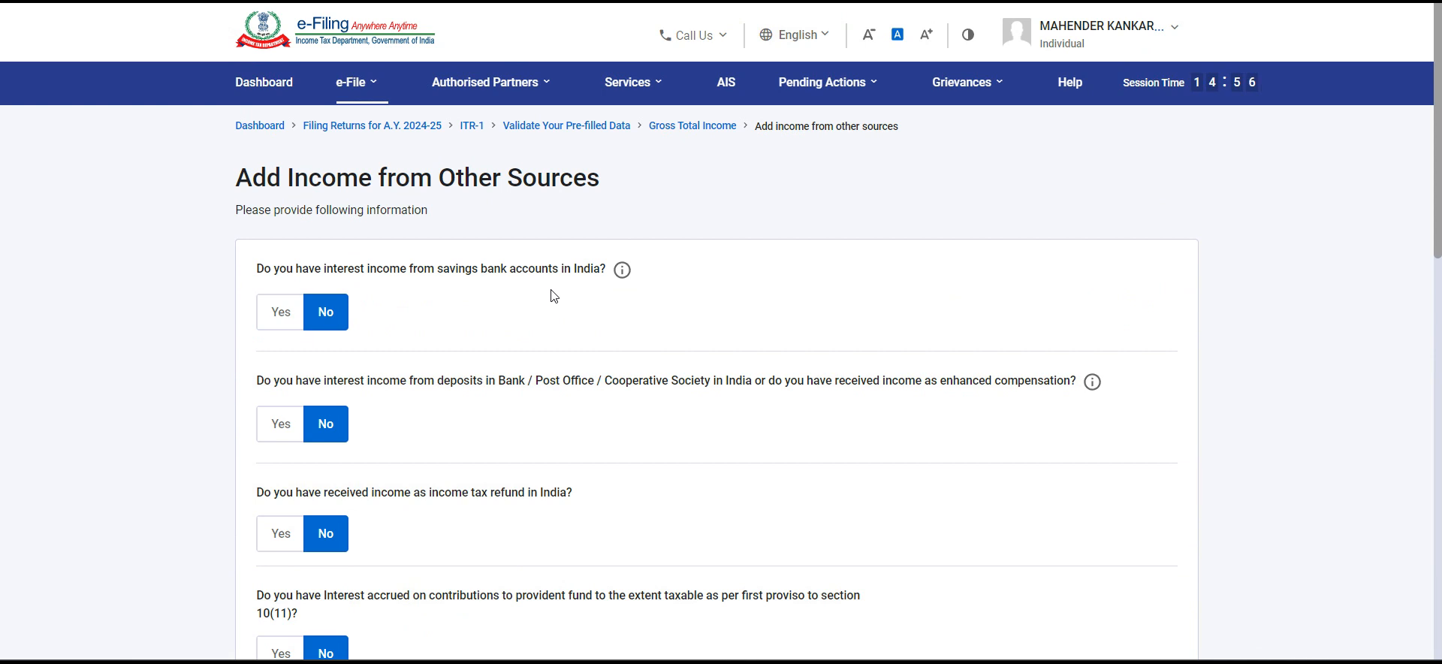
left_click(282, 320)
left_click(362, 381)
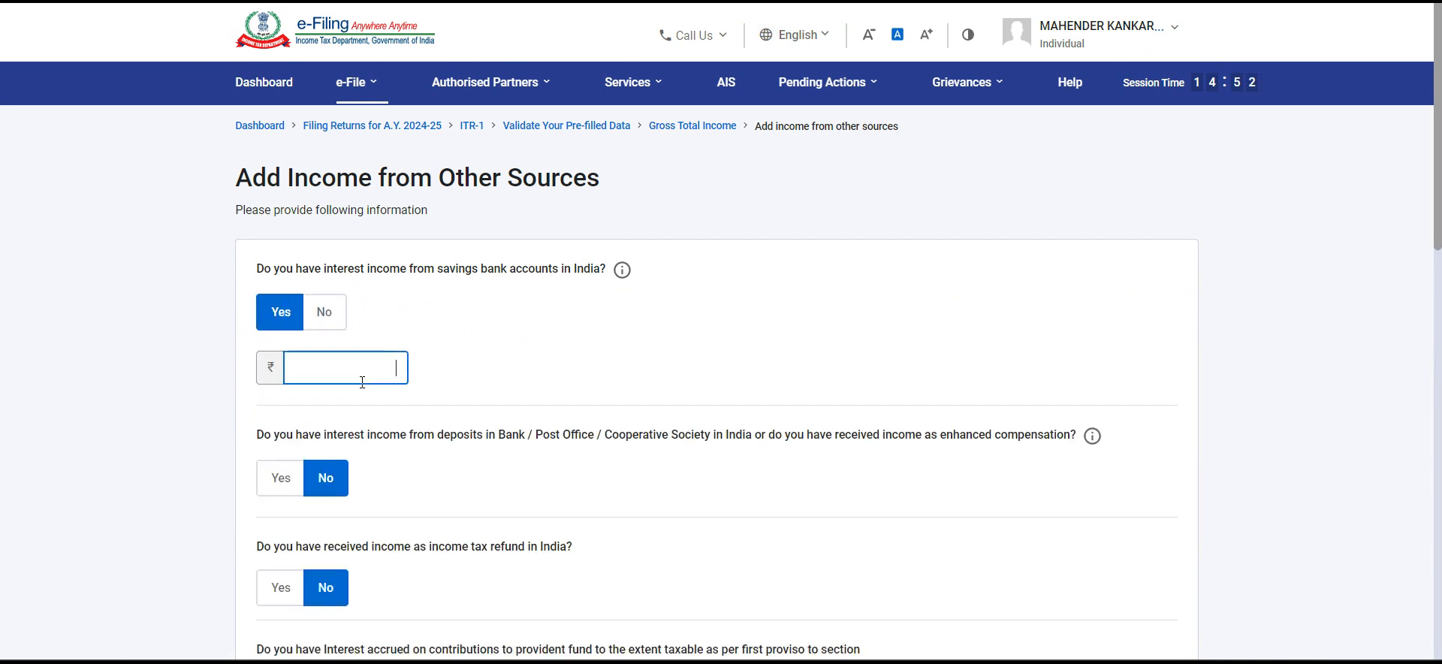
type("20000")
Step: Declare interest income of 24000 from bank, post office or cooperative society deposits
scroll(363, 384, "down", 2)
left_click(282, 330)
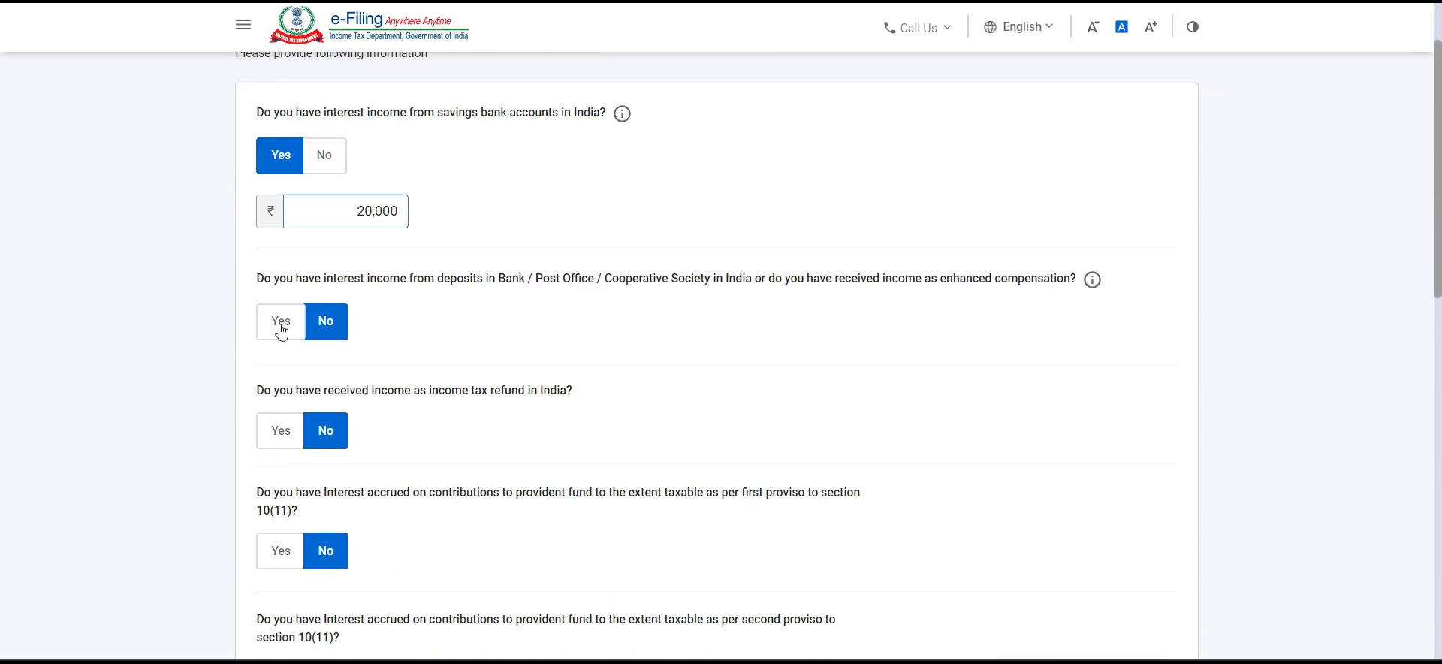
left_click(311, 379)
left_click(311, 379)
type("24000")
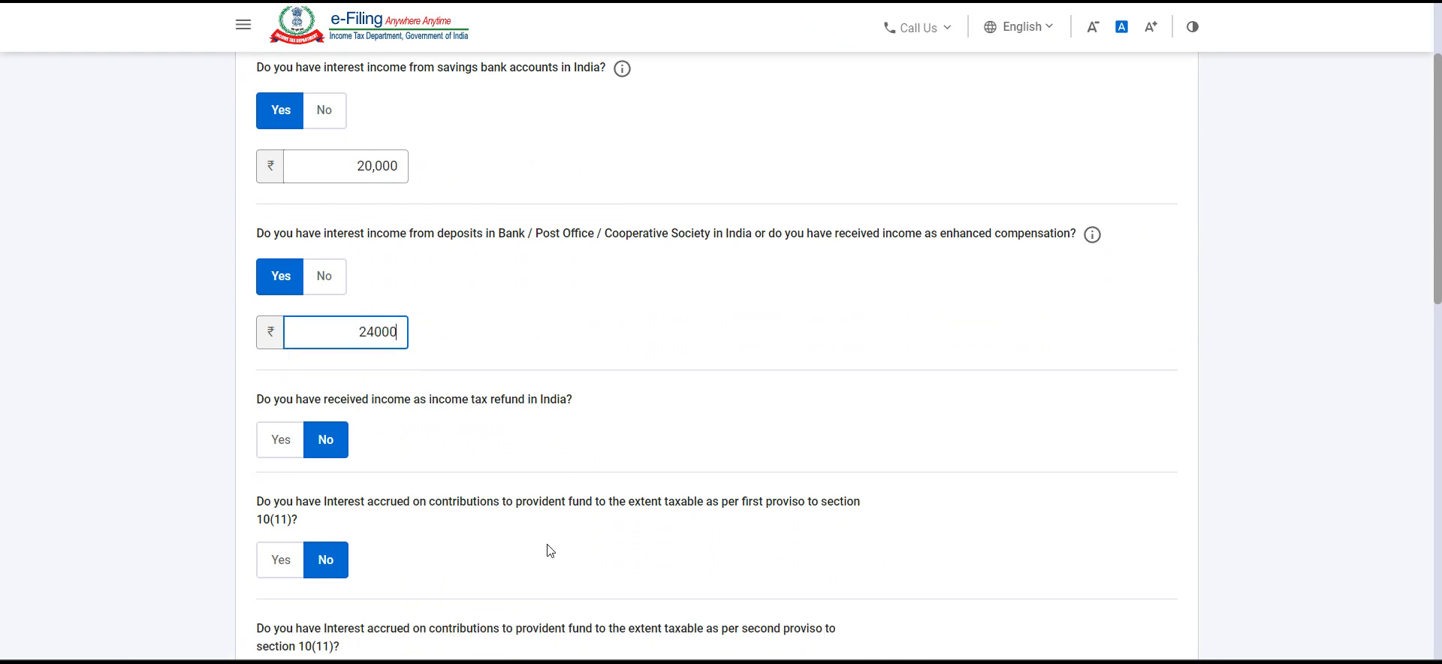
scroll(545, 550, "down", 1)
left_click(537, 410)
scroll(537, 410, "down", 2)
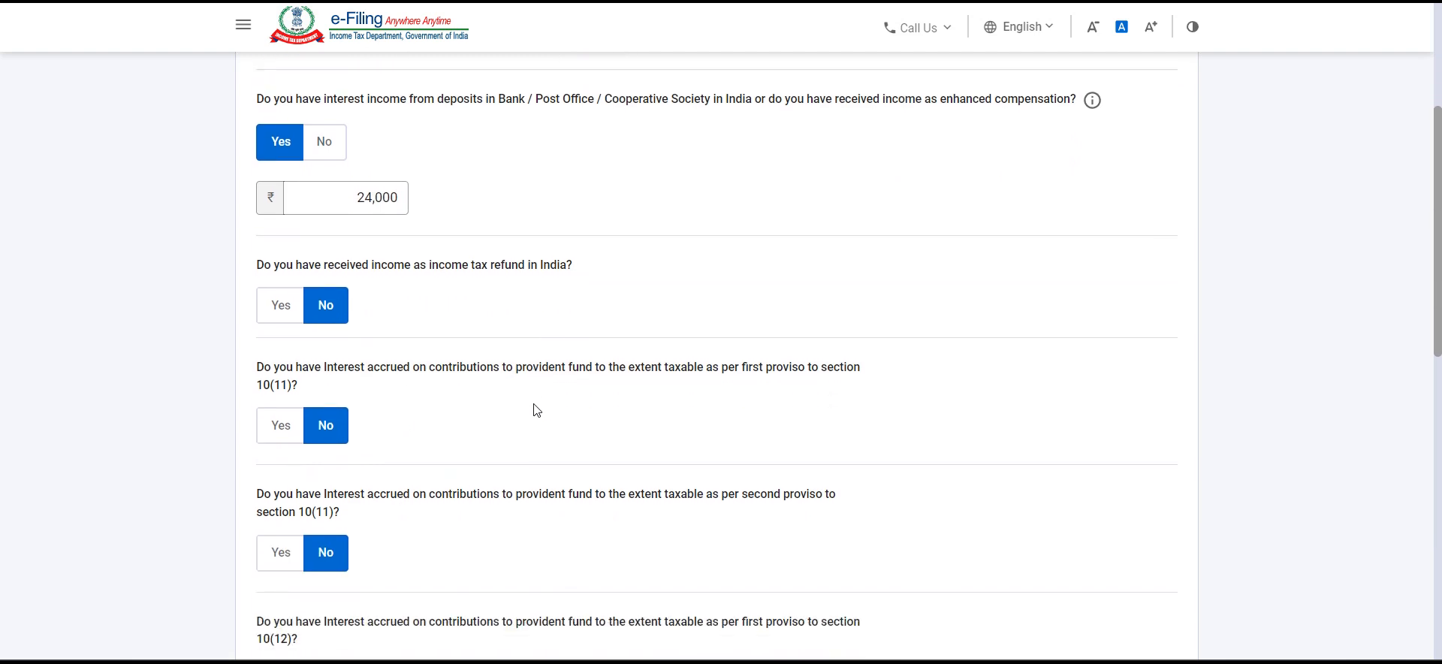
Step: Declare any other income of 36000 with the description "Interest income on loans"
scroll(633, 497, "down", 5)
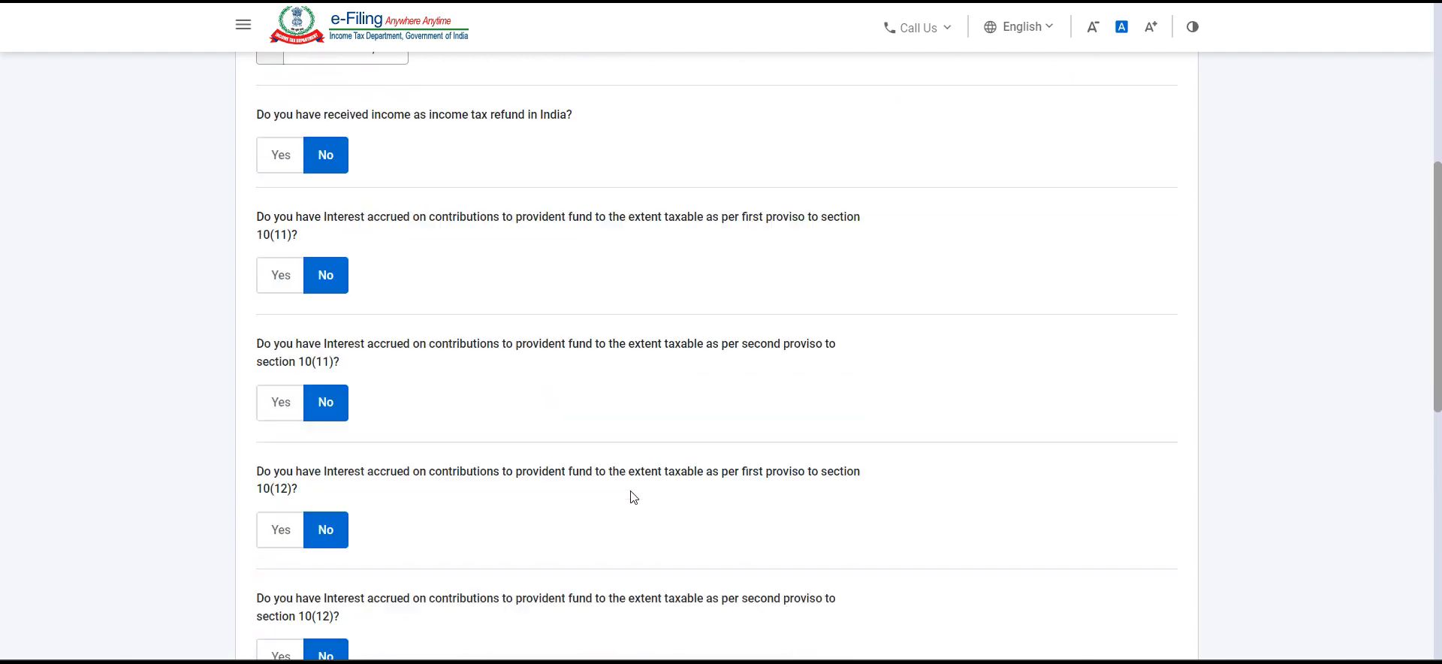
scroll(633, 497, "down", 4)
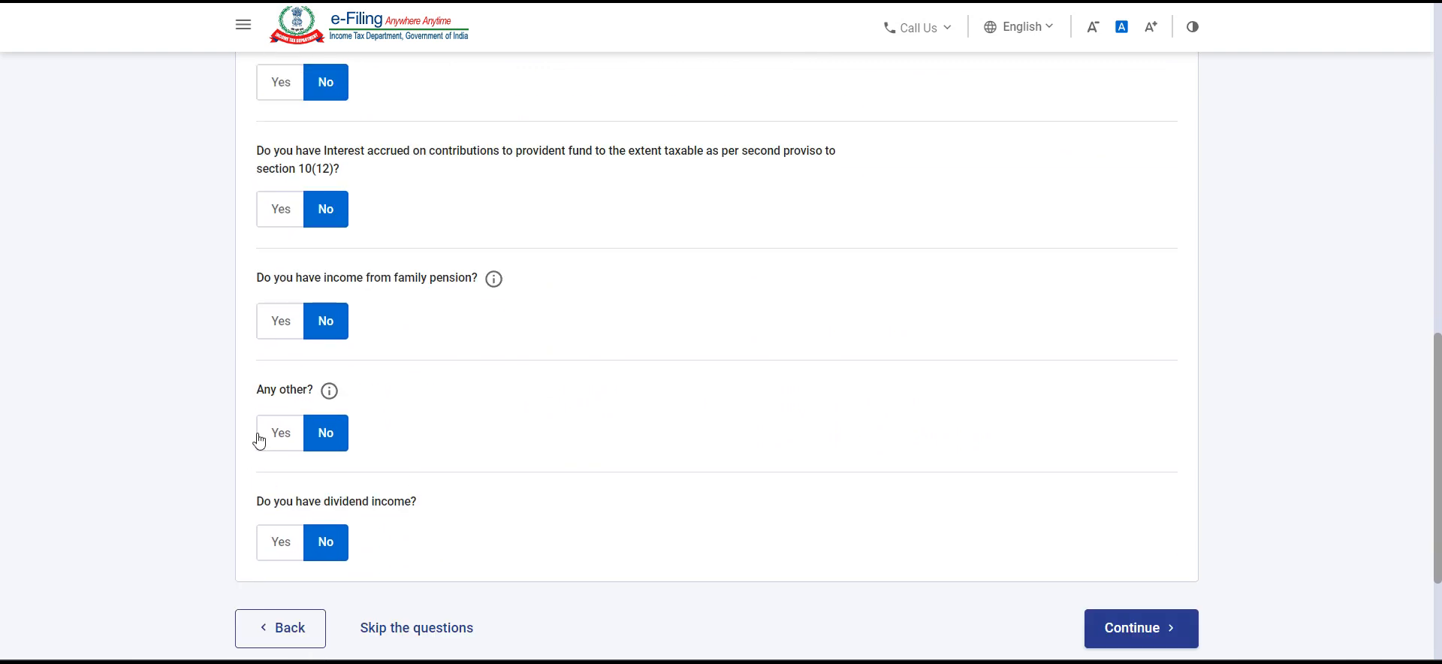
left_click(279, 436)
left_click(327, 565)
type("Inter")
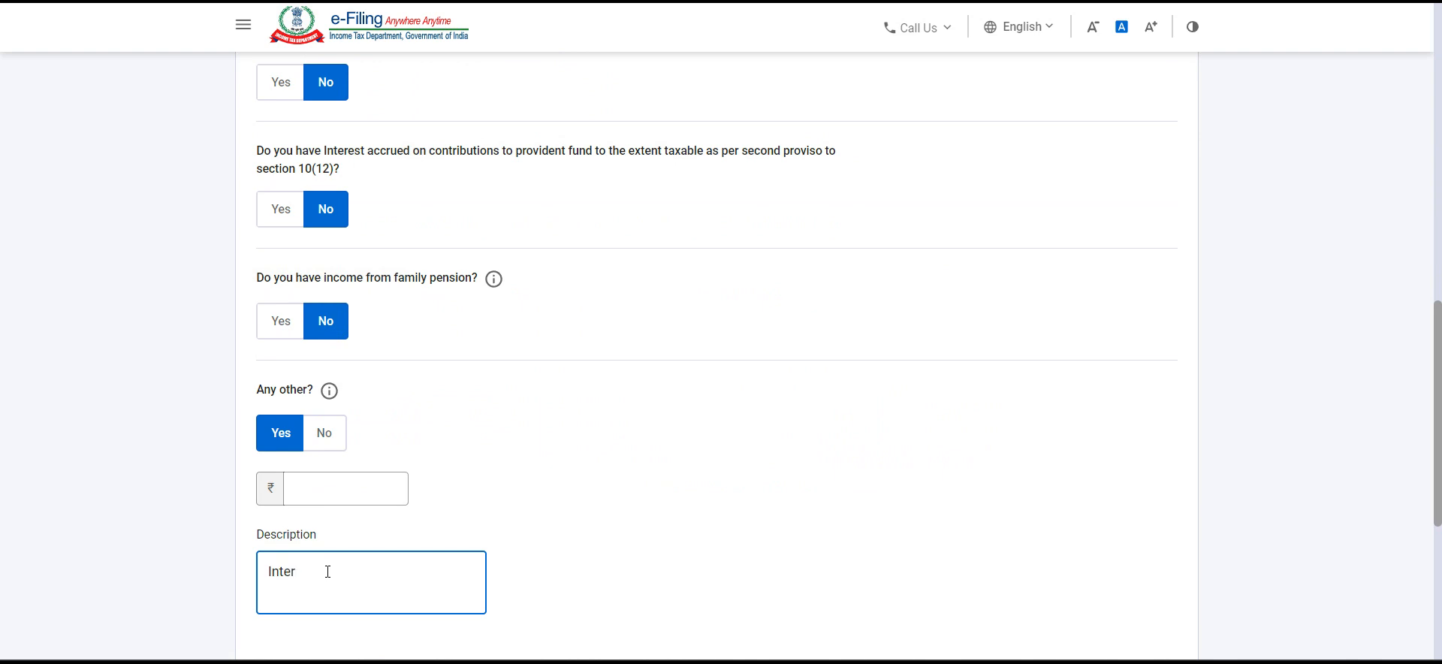
type("est income on loans")
left_click(341, 484)
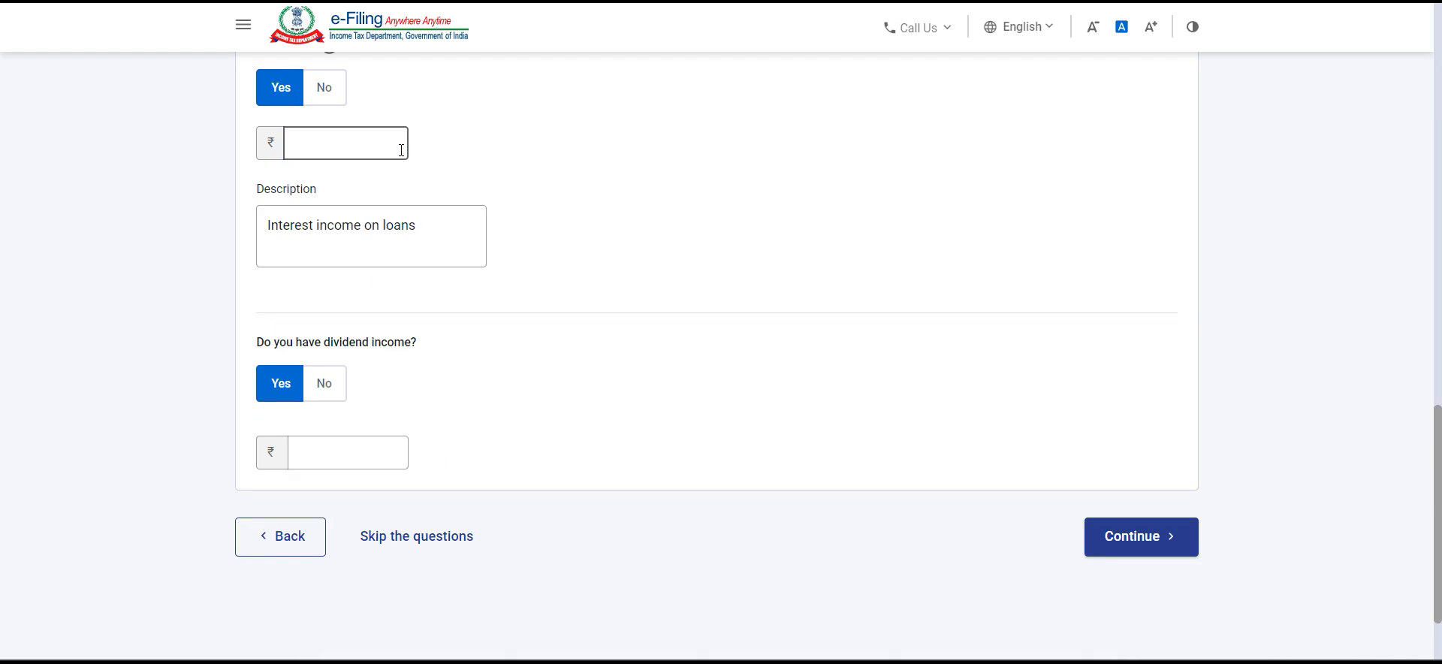
left_click(401, 150)
type("36000")
Step: Declare dividend income of 20000 and submit the answers on income from other sources
left_click(328, 454)
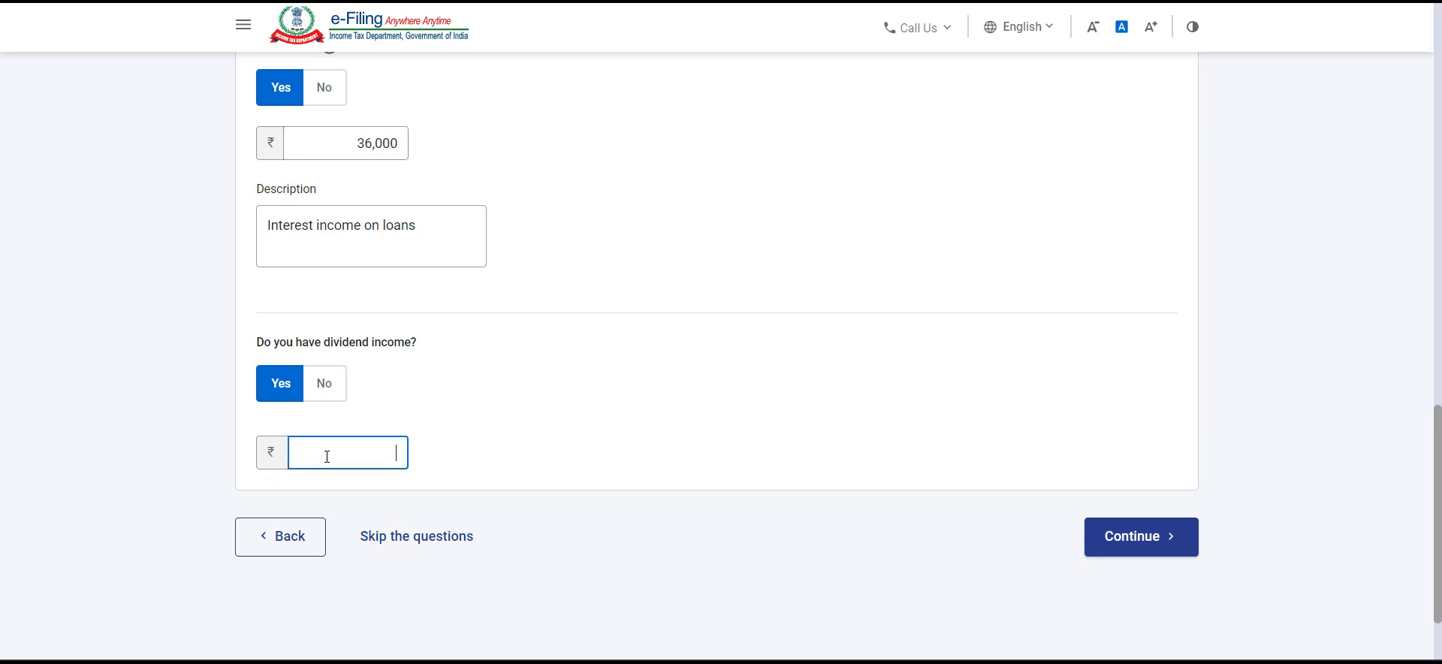
type("20000")
left_click(530, 453)
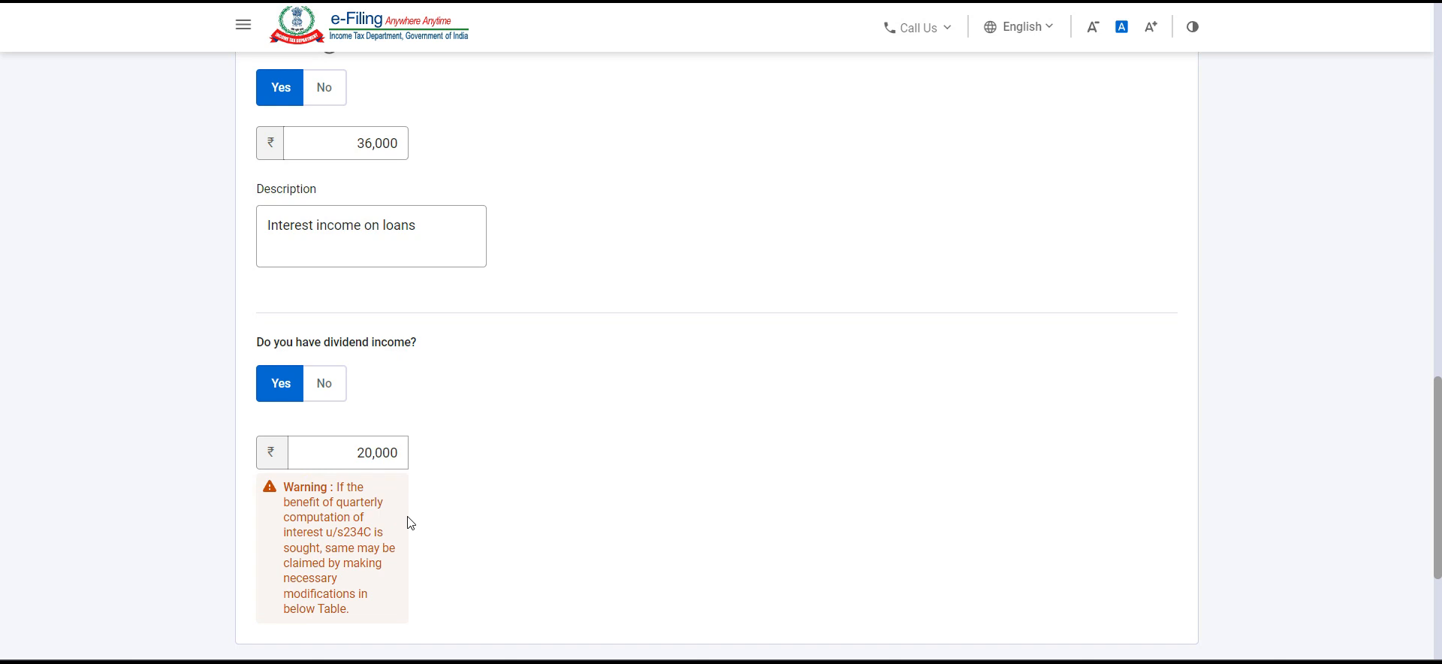
scroll(490, 569, "down", 2)
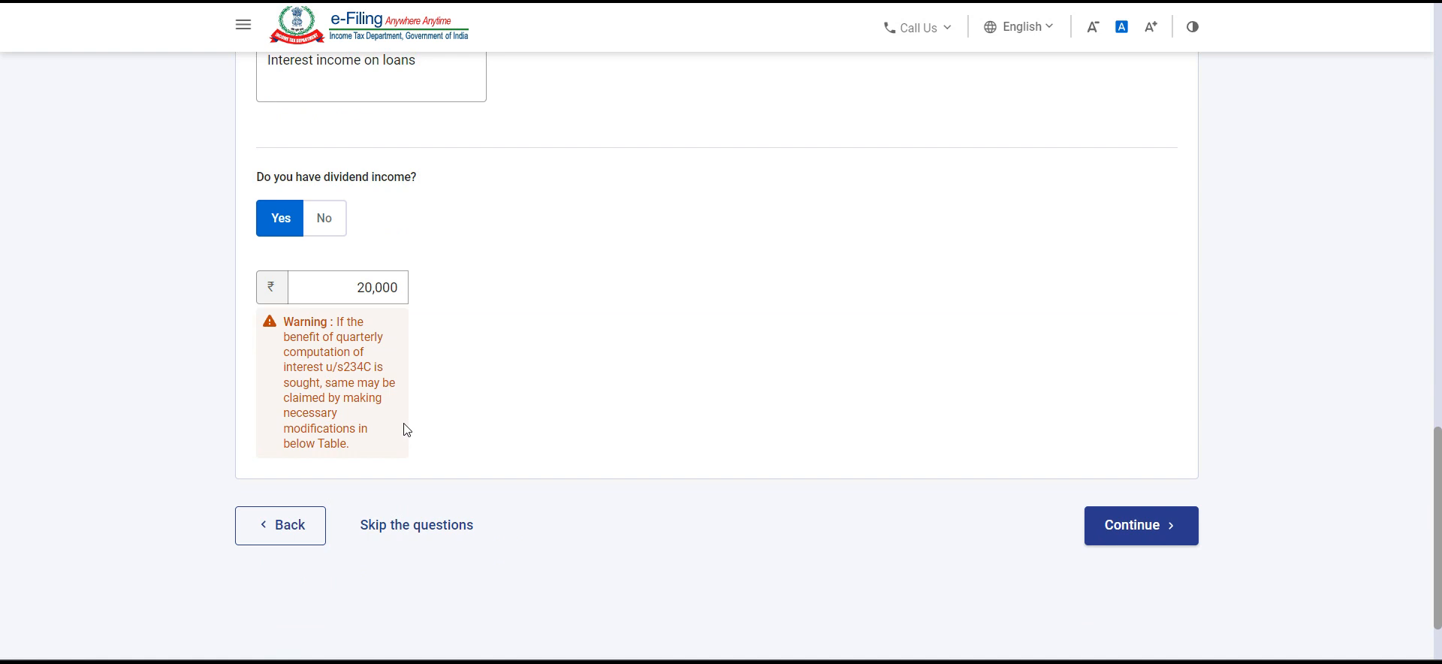
left_click(1152, 528)
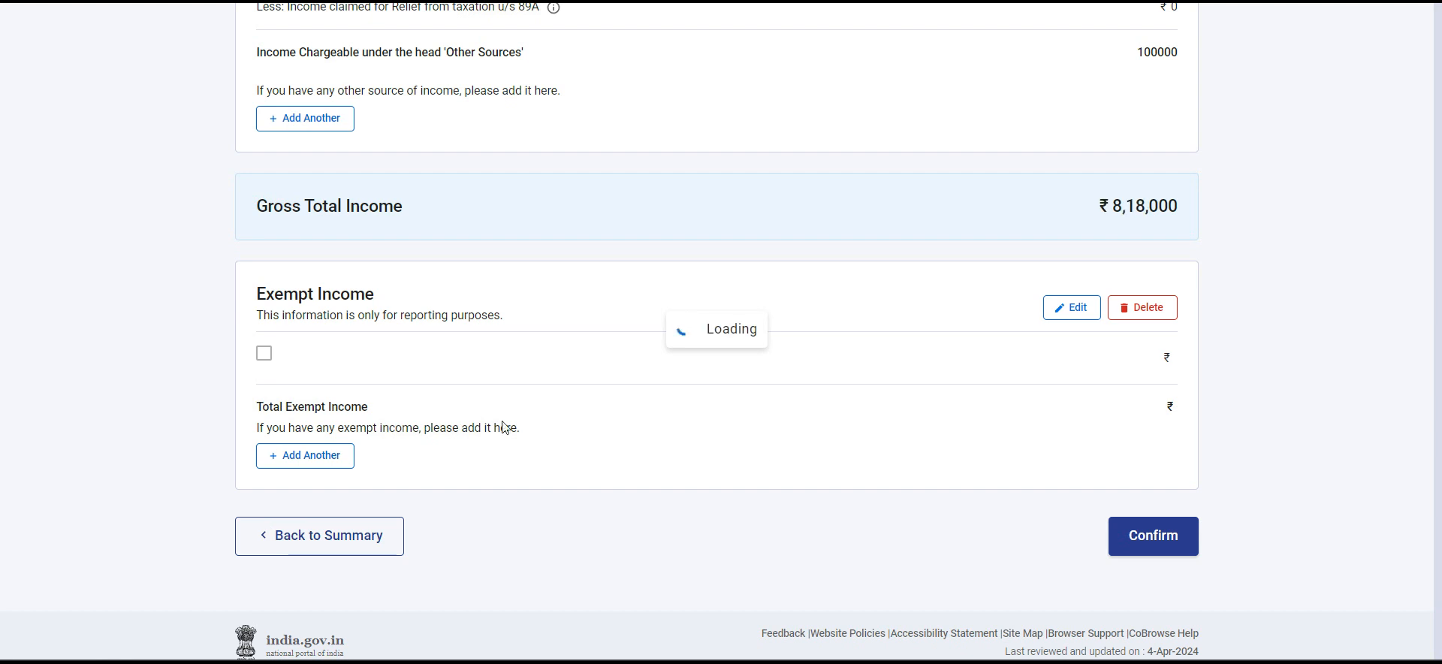
Step: Review the salary, house property and other sources figures and confirm the gross total income
scroll(402, 605, "down", 10)
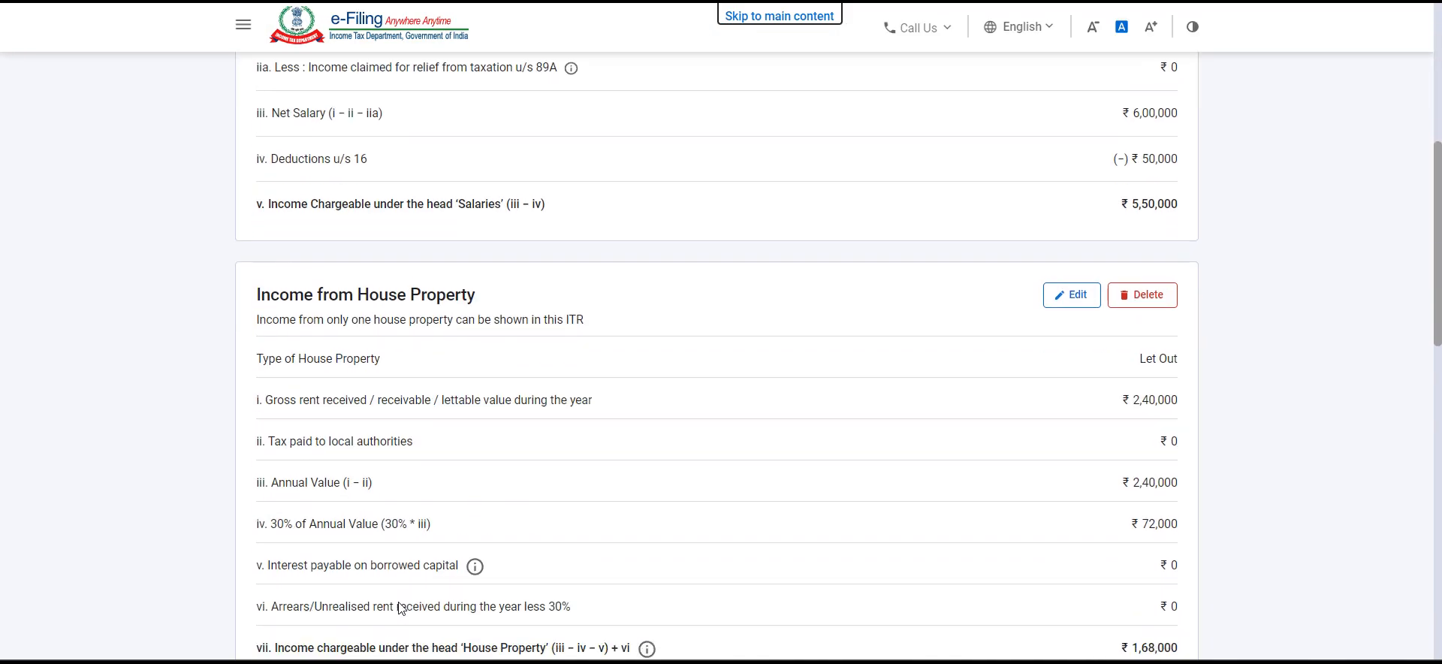
scroll(402, 609, "down", 8)
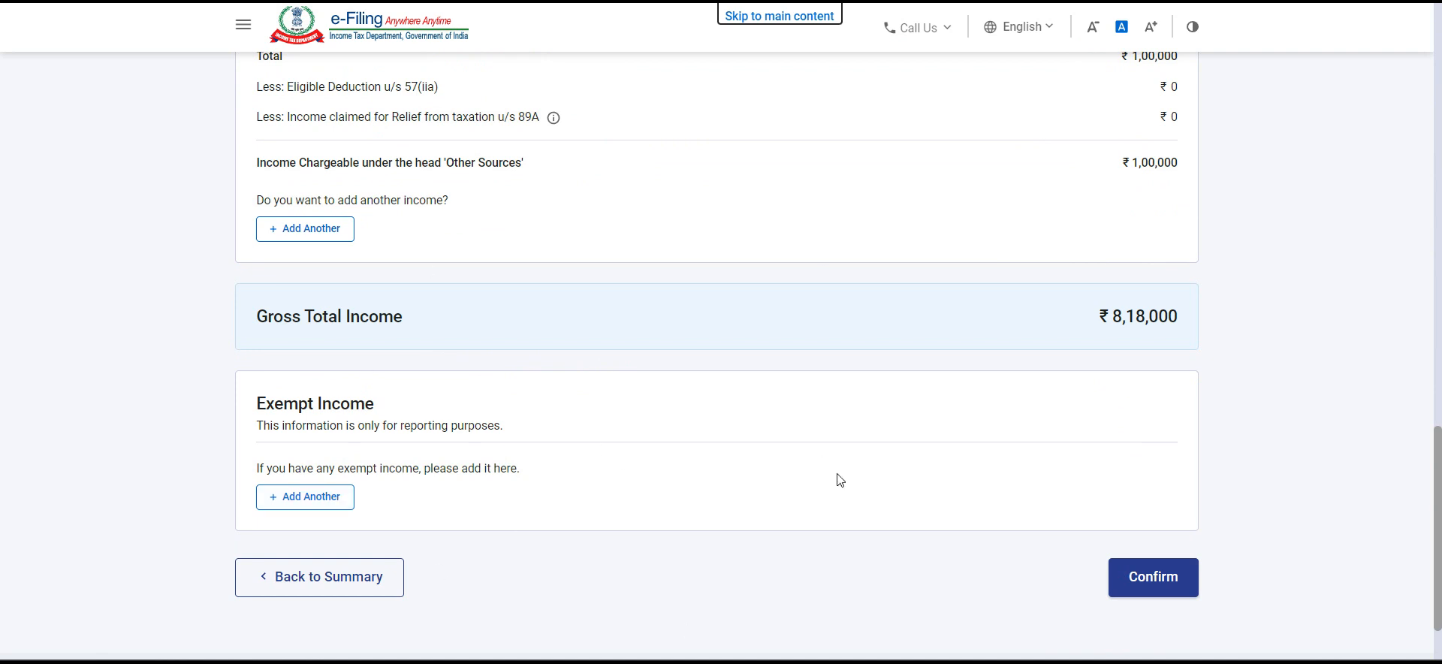
left_click(1163, 591)
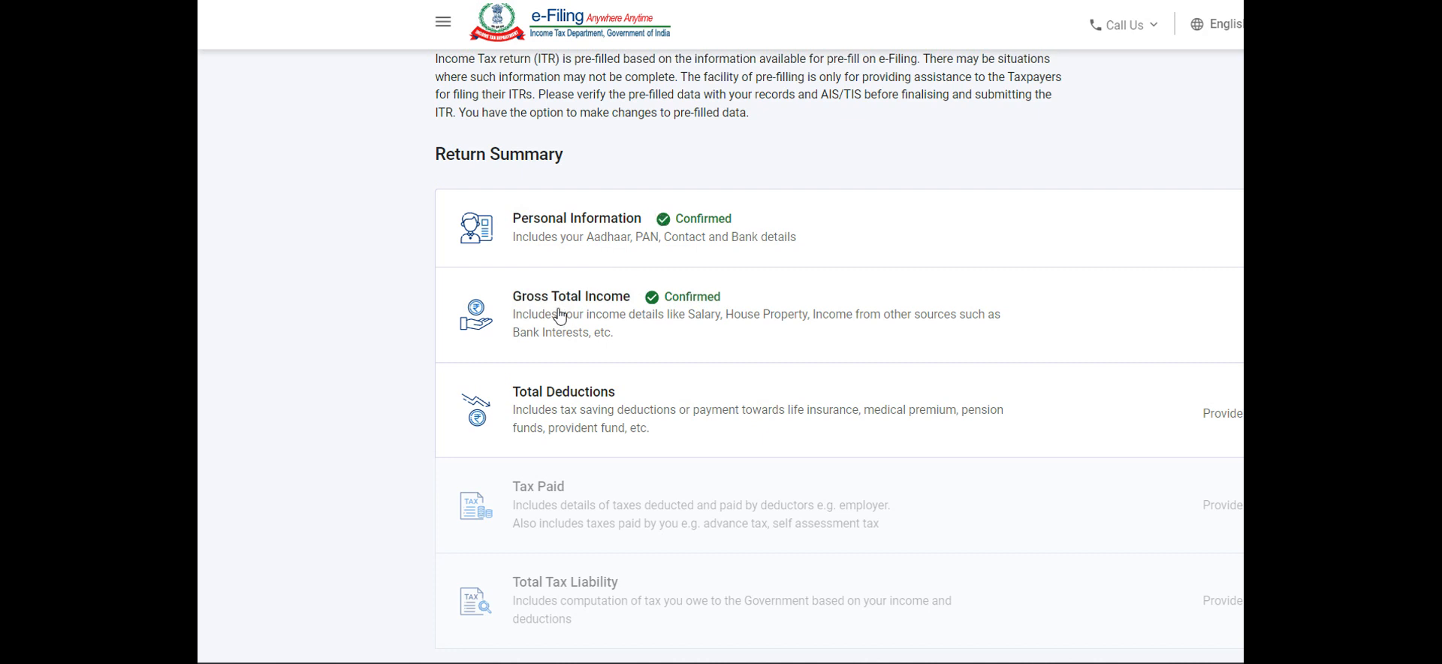
Step: Open the Total Deductions section and claim a Section 80C deduction of 150000
left_click(590, 413)
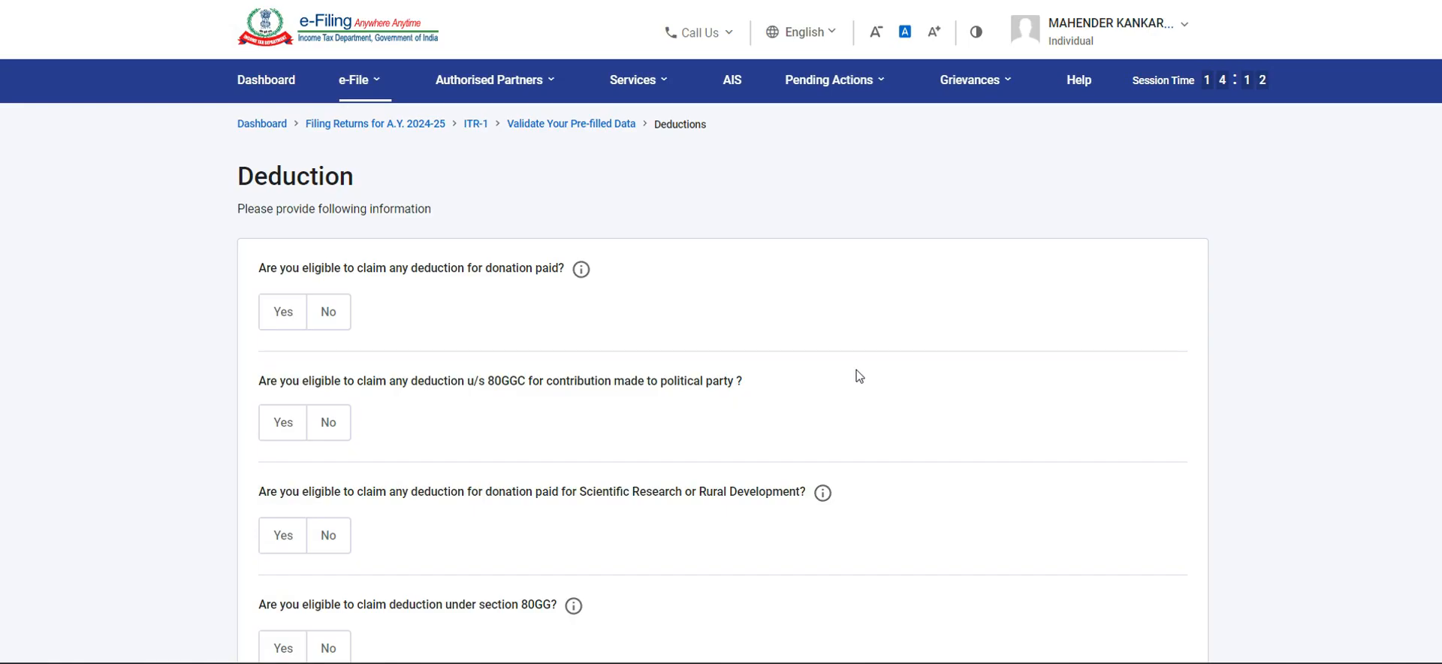
scroll(546, 316, "down", 2)
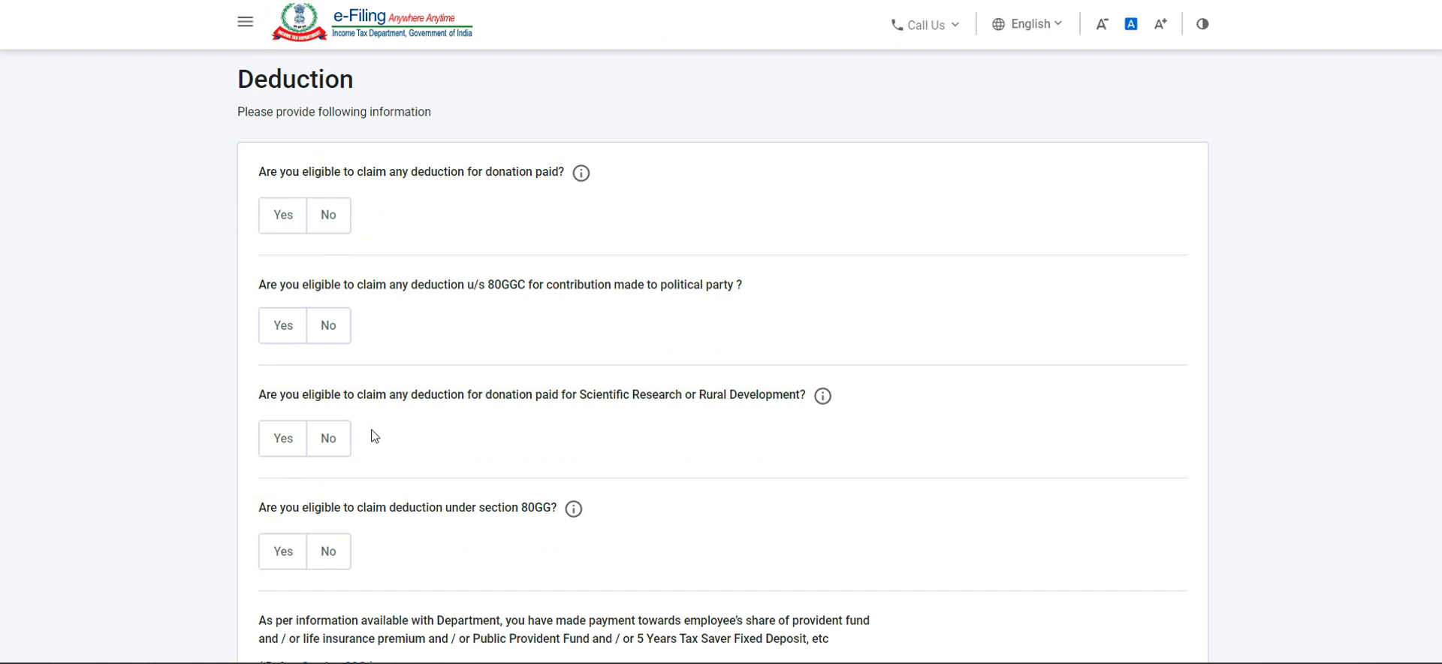
scroll(380, 448, "down", 2)
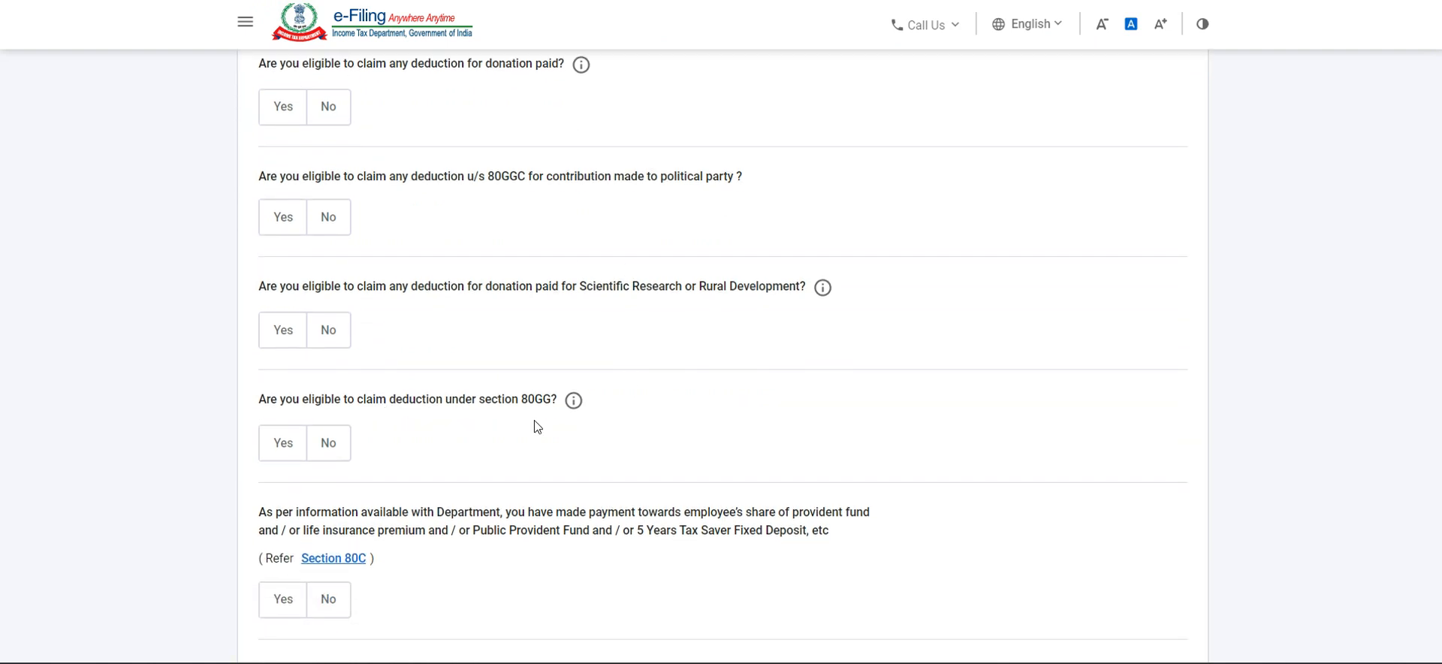
scroll(534, 421, "down", 1)
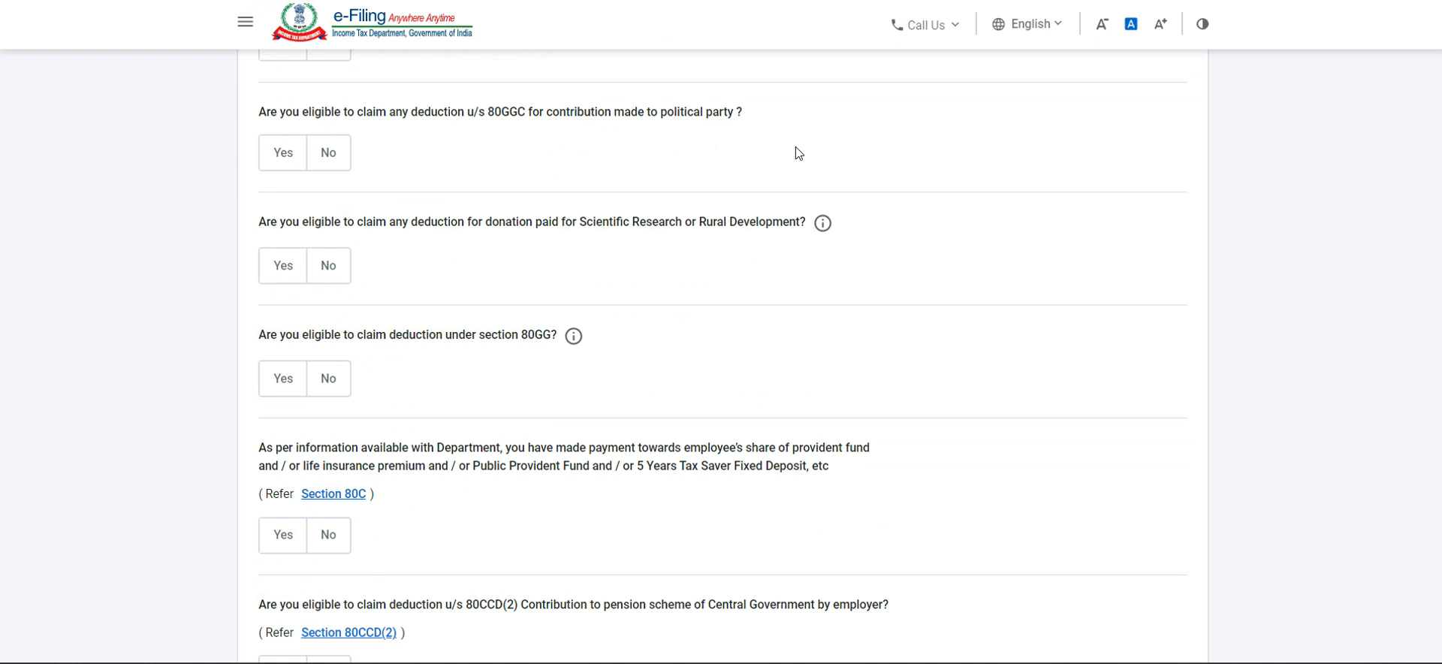
scroll(796, 146, "down", 2)
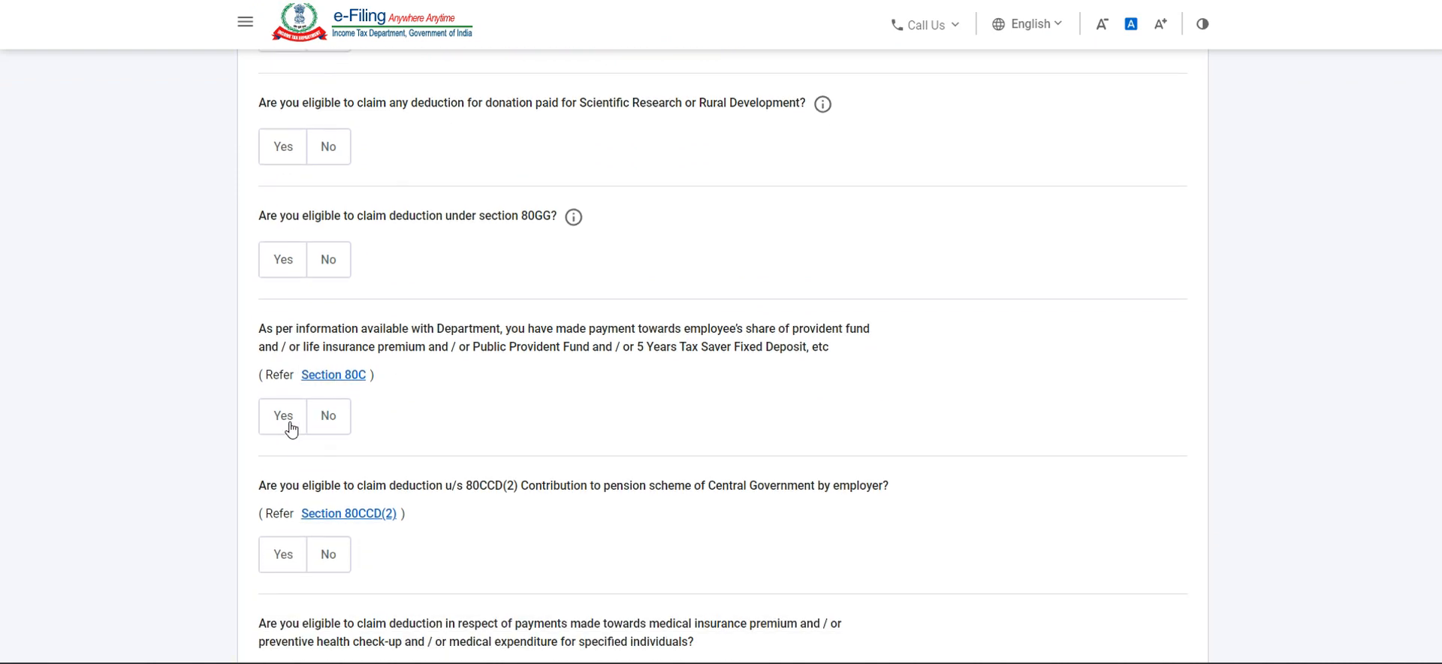
left_click(291, 429)
left_click(364, 505)
type("150000")
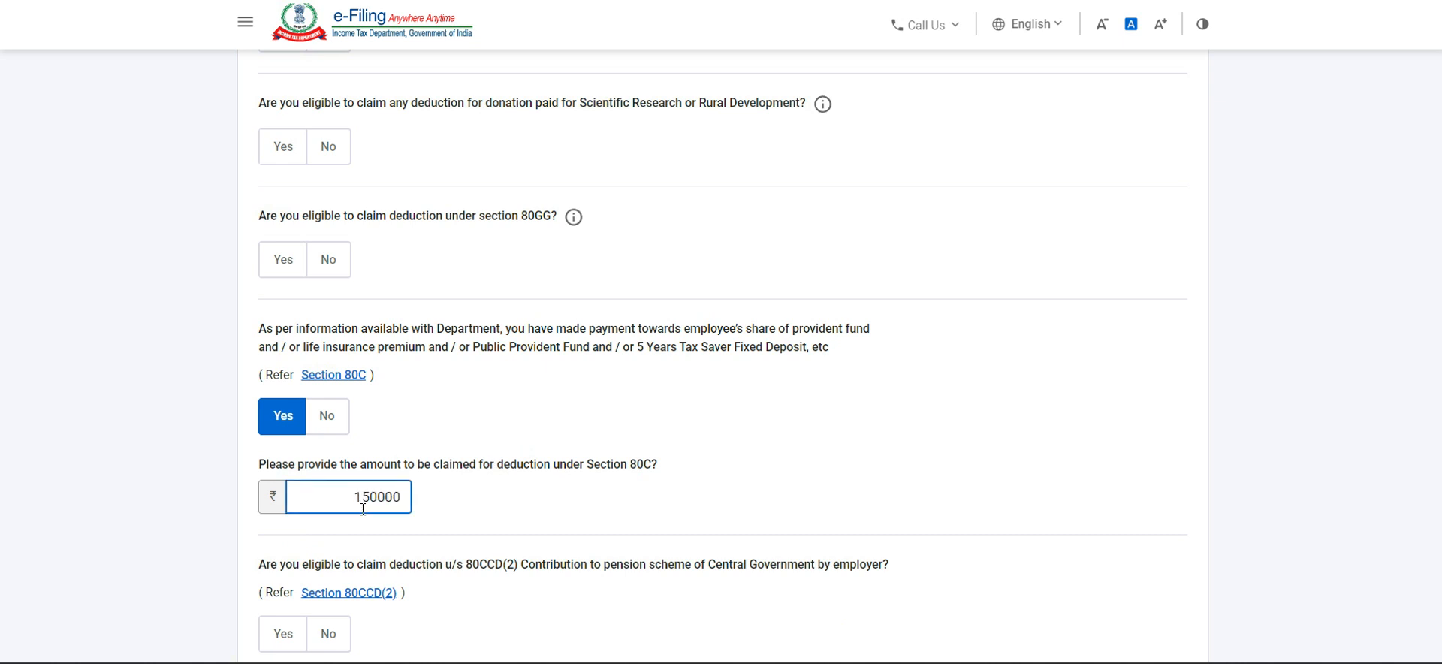
Step: Go through the remaining deduction questions and submit the deduction questionnaire
scroll(364, 510, "down", 2)
scroll(651, 515, "down", 2)
scroll(653, 515, "down", 4)
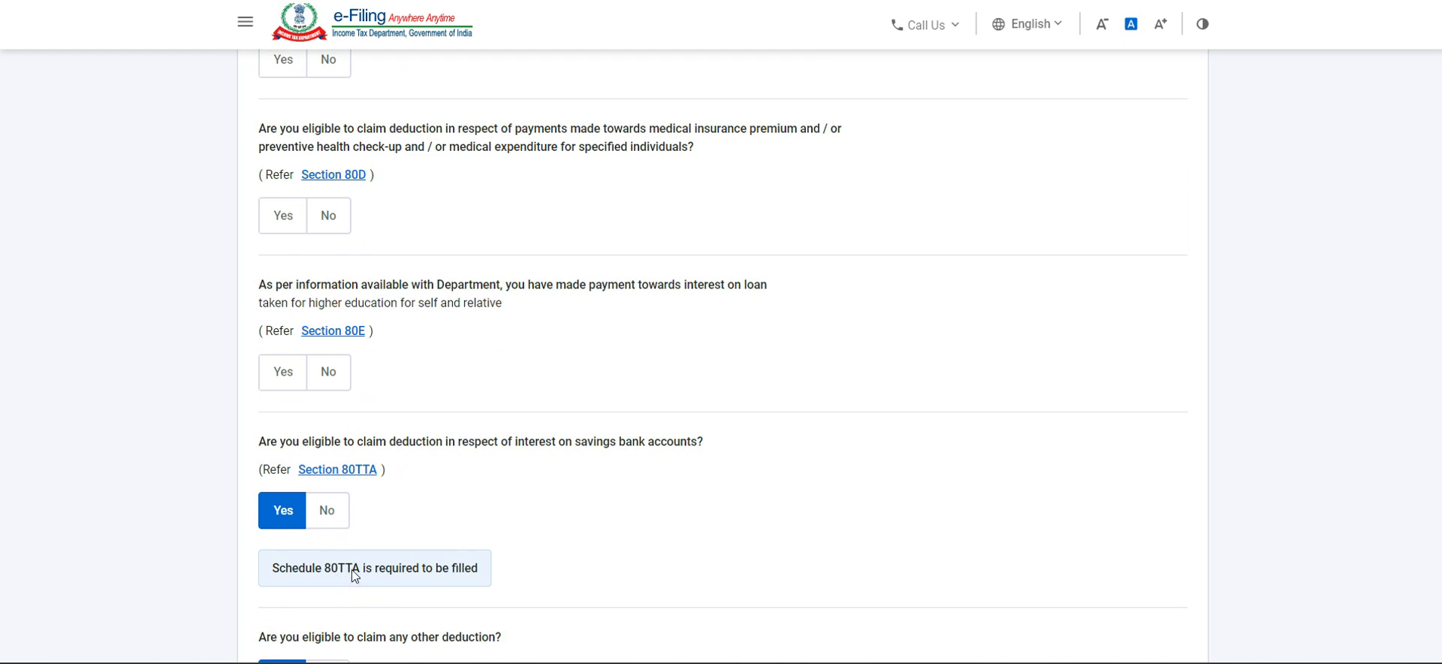
scroll(499, 568, "down", 2)
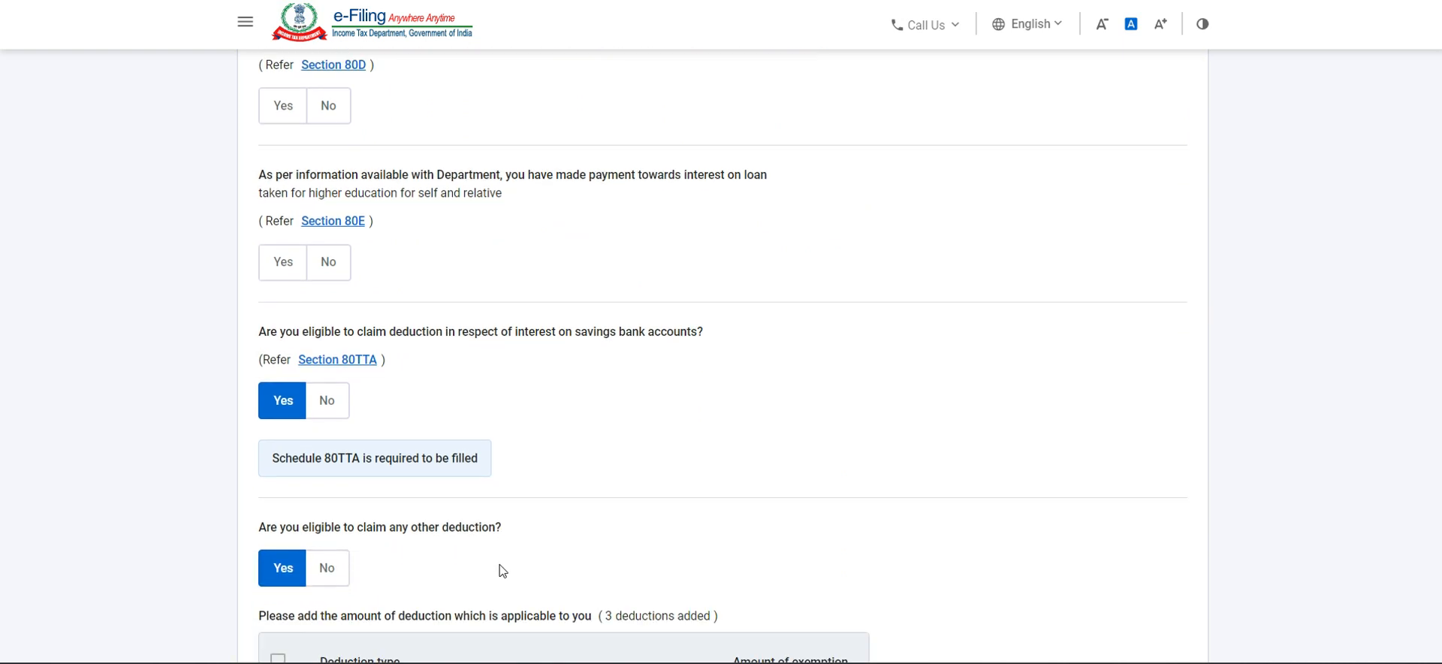
scroll(502, 569, "down", 7)
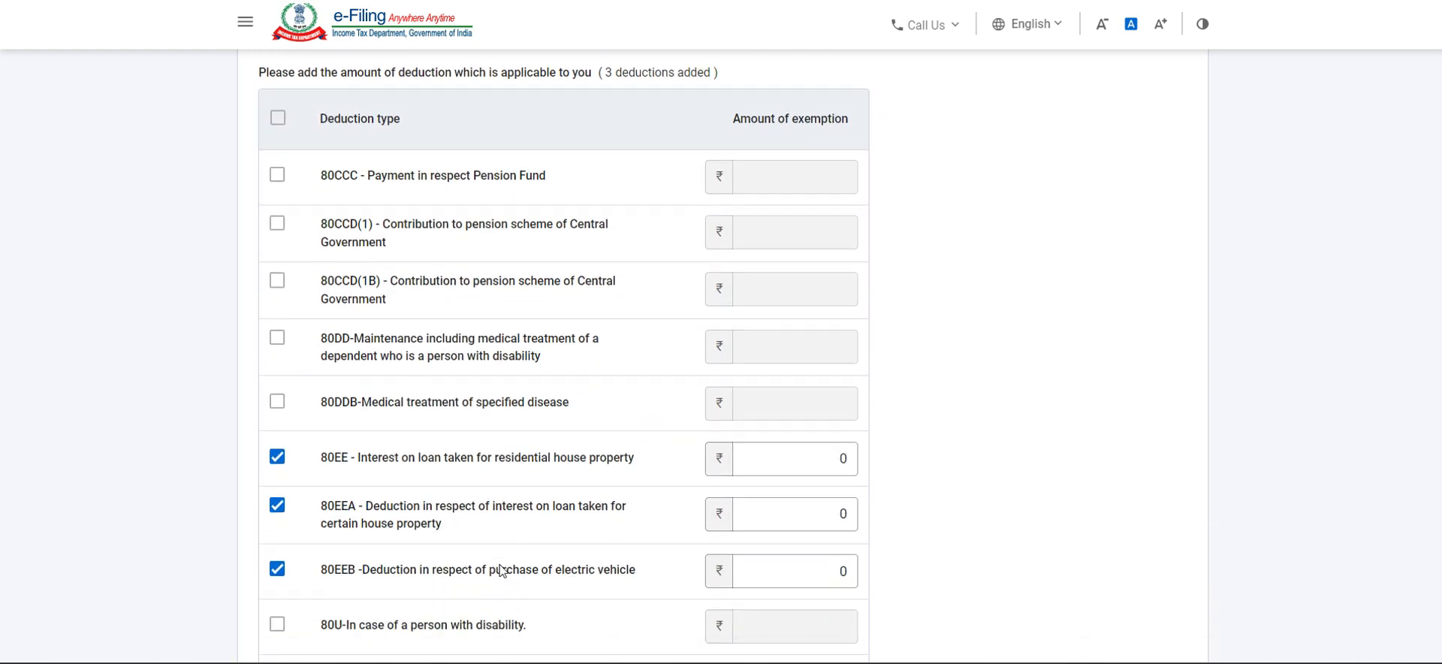
scroll(502, 571, "down", 4)
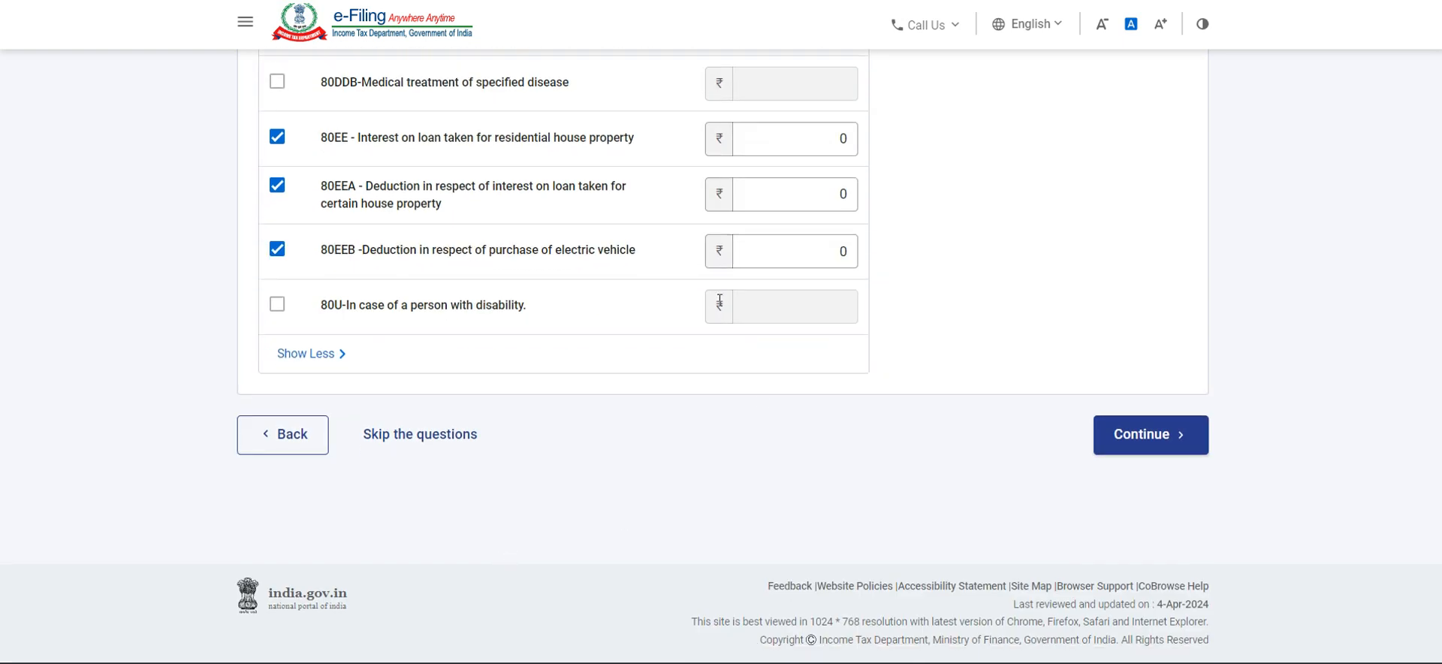
left_click(1182, 441)
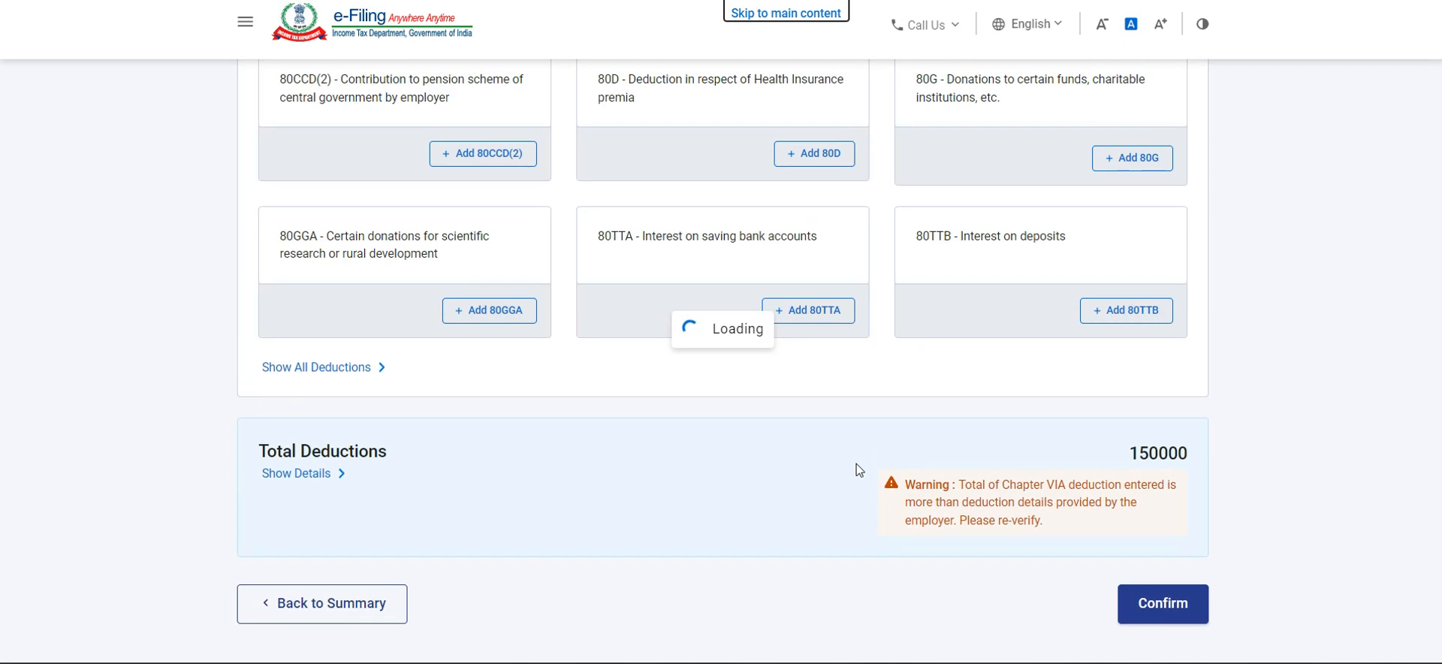
Step: Add an 80TTA deduction with savings bank account interest of 20000
scroll(834, 492, "down", 8)
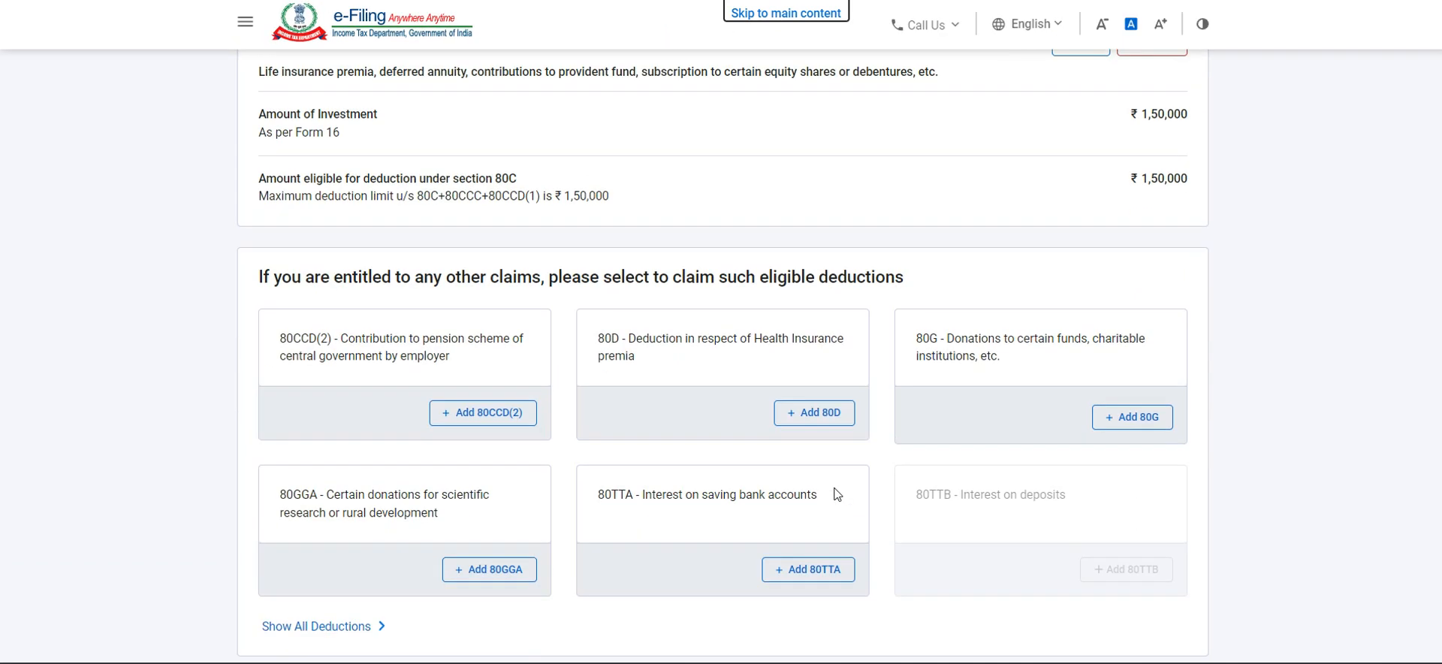
left_click(796, 367)
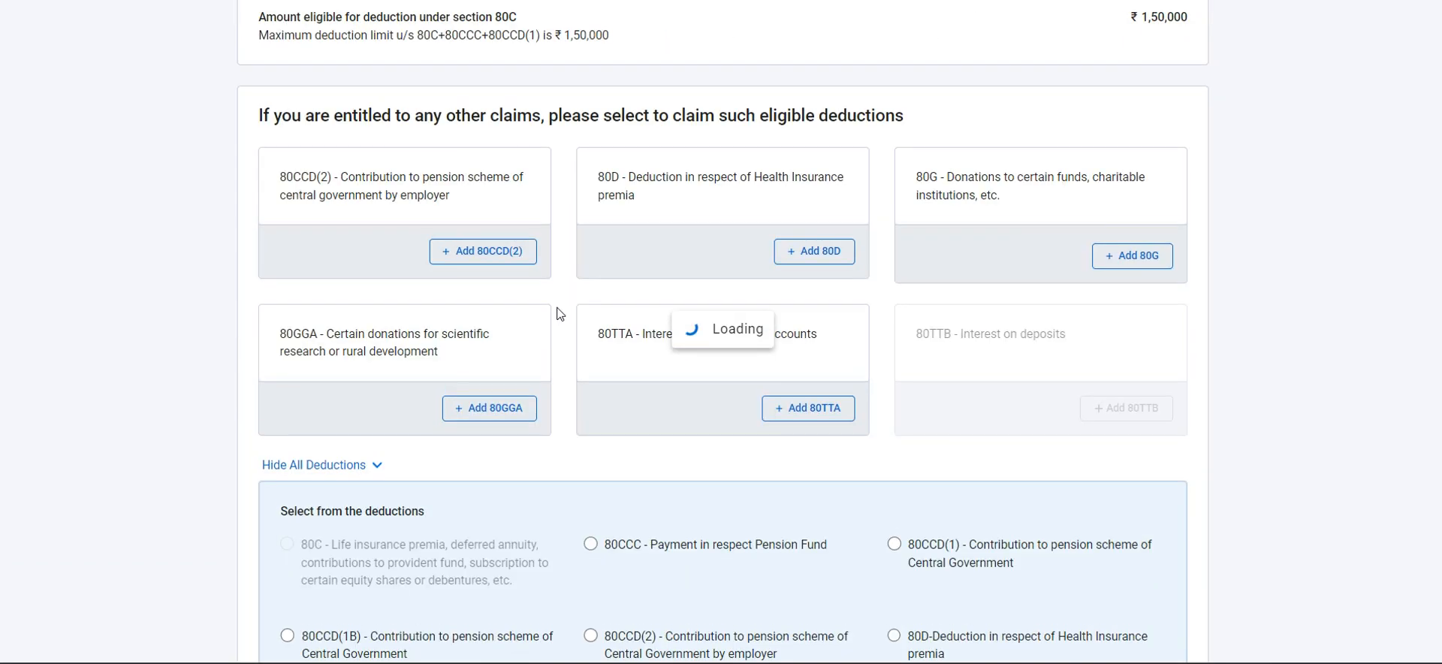
left_click(1127, 245)
type("1000")
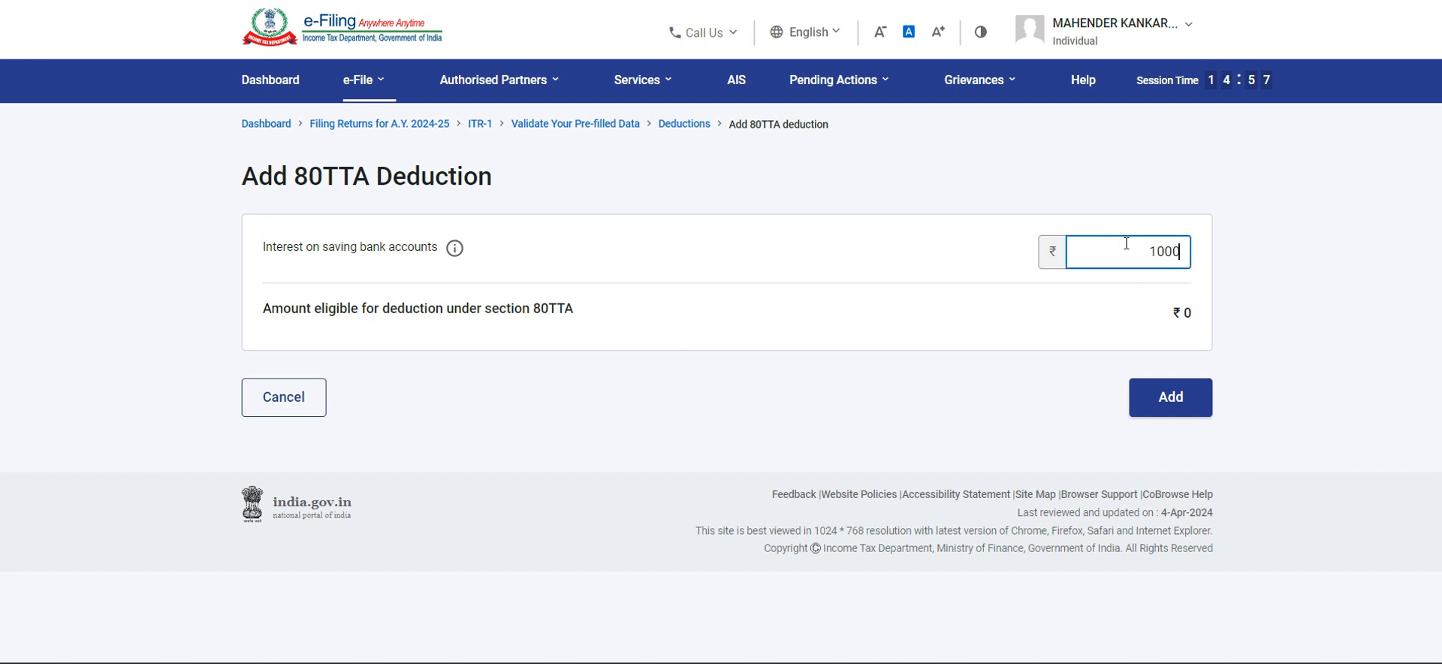
type("0")
left_click(1148, 248)
key("BackSpace")
type("2")
left_click(1099, 323)
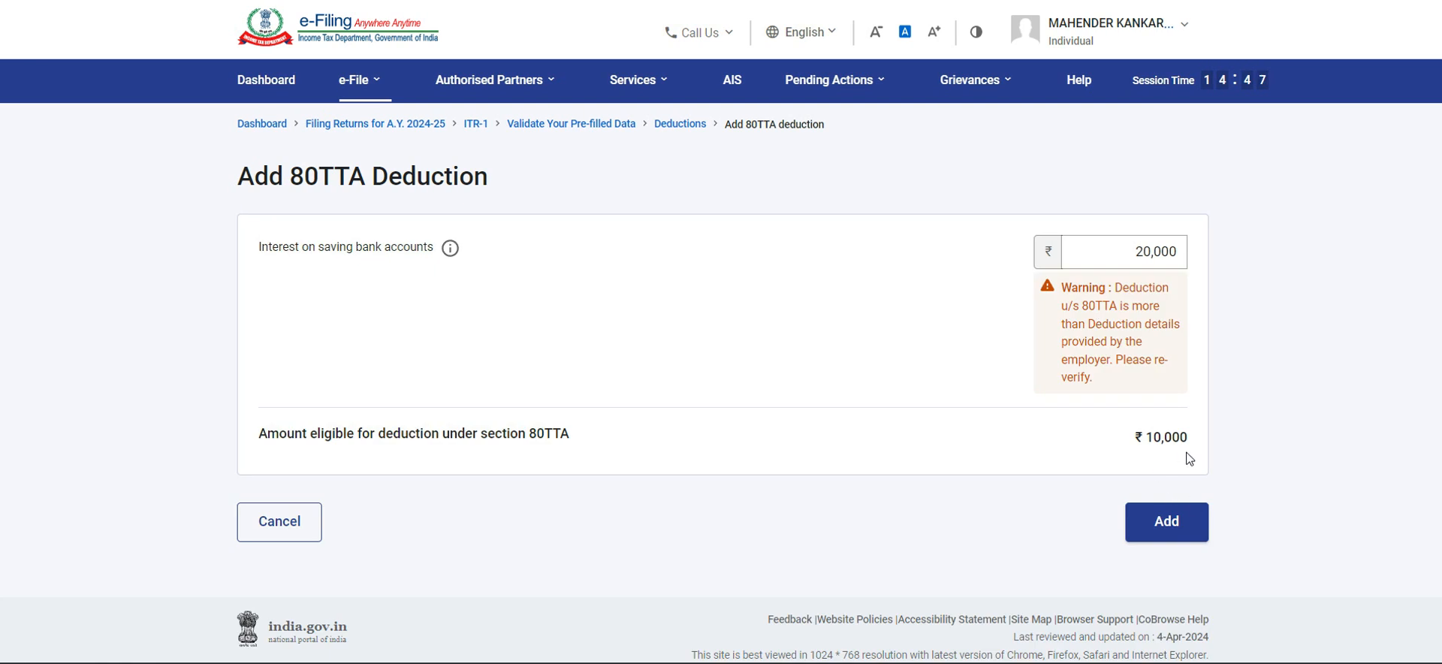
left_click(1145, 531)
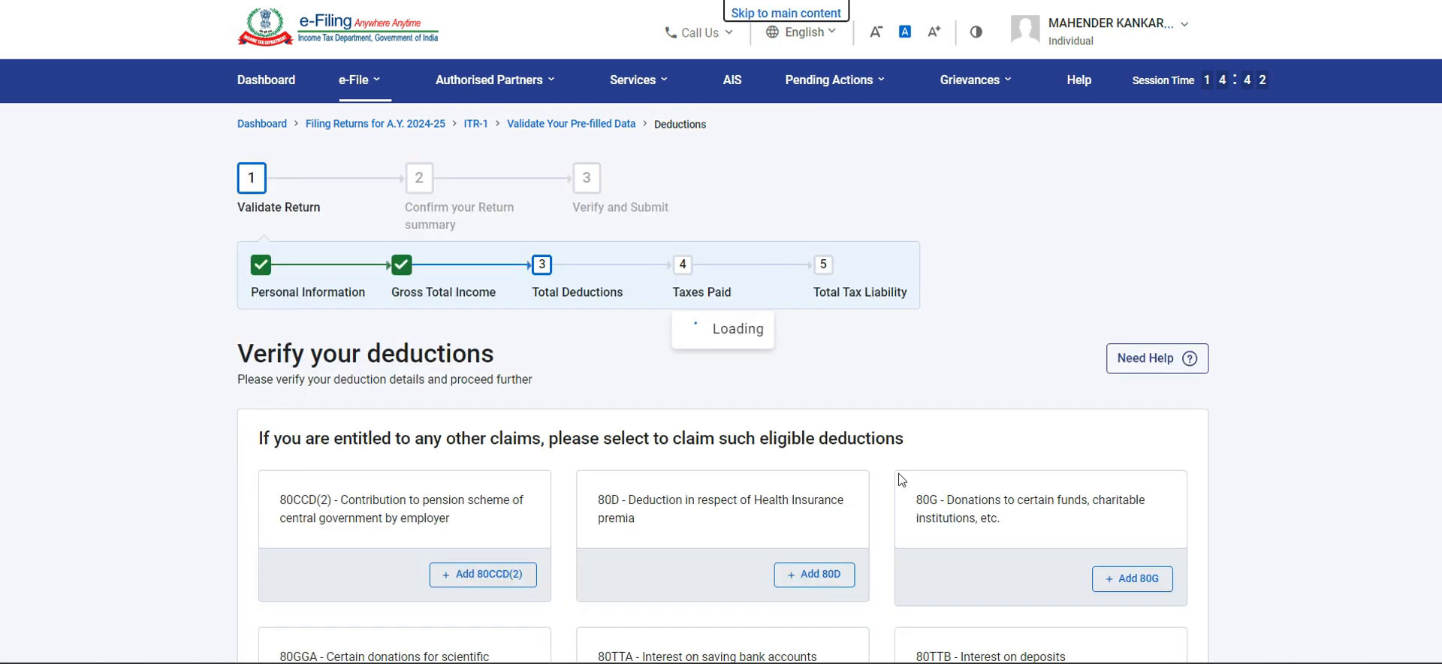
Step: Review the 80C and 80TTA entries and confirm the total deductions
scroll(902, 480, "down", 5)
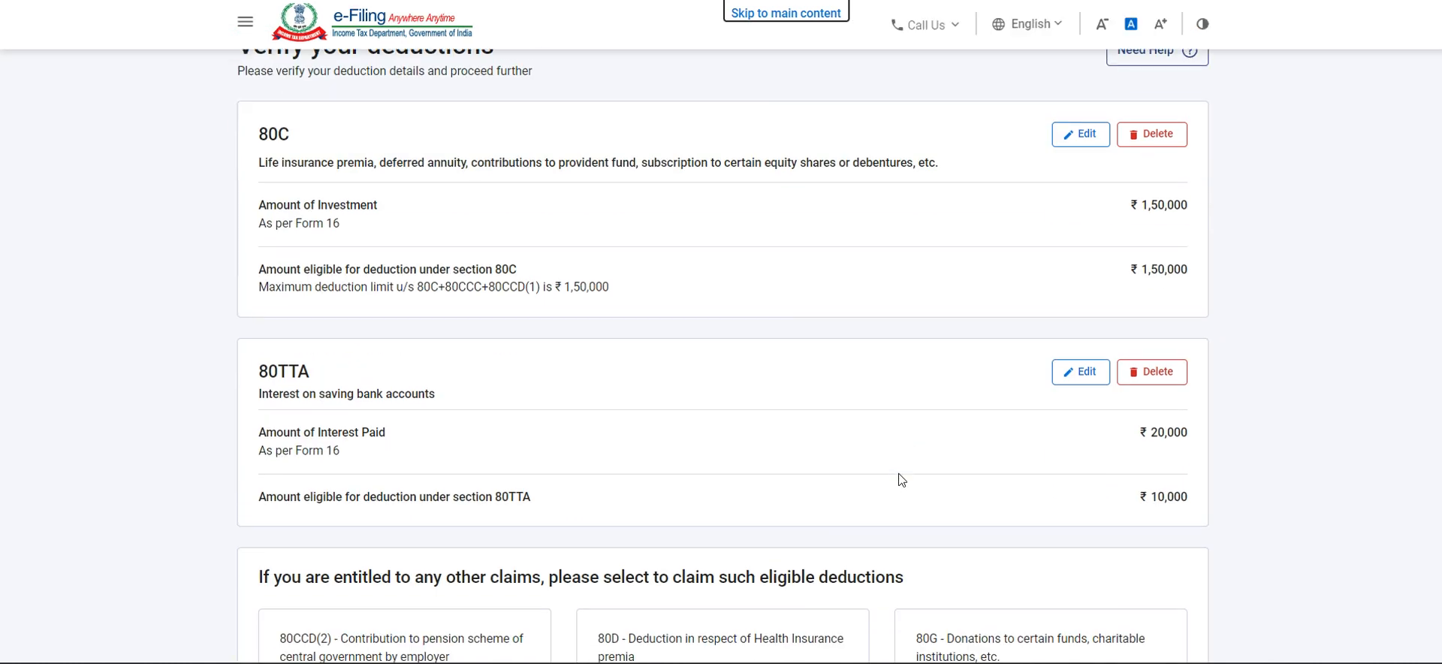
scroll(901, 479, "down", 4)
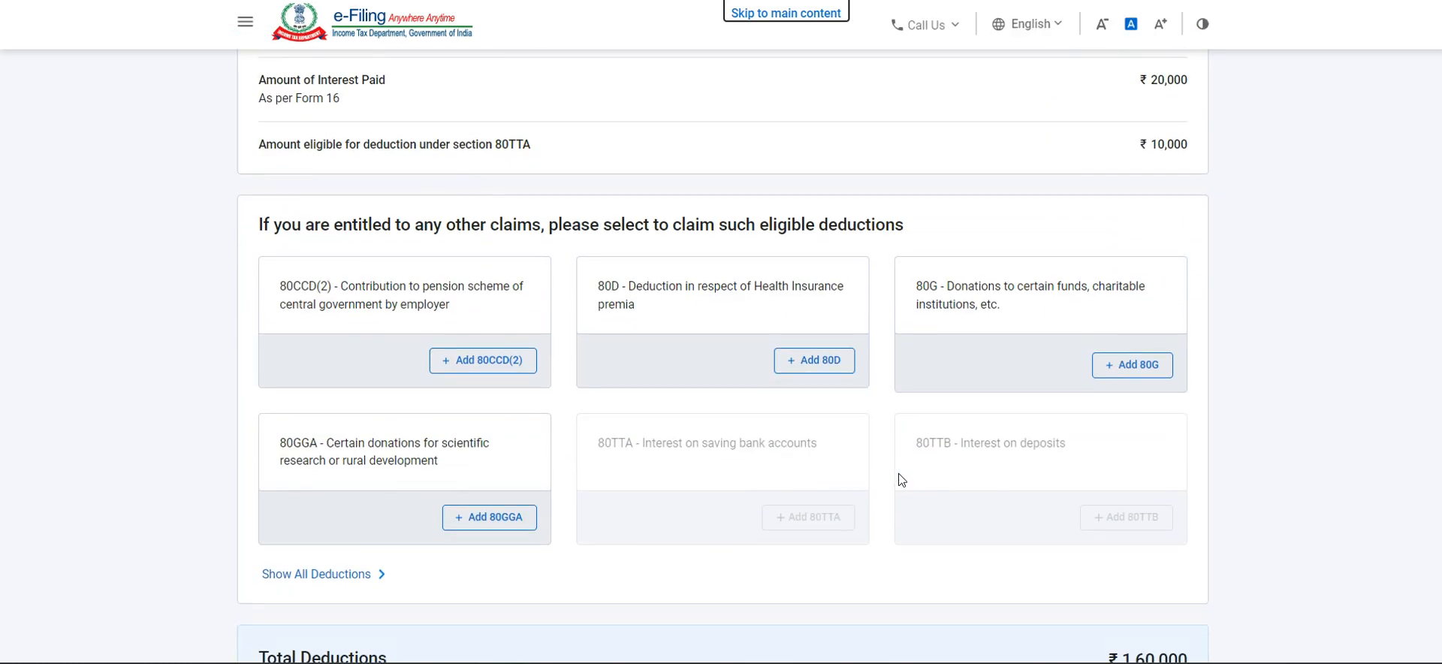
scroll(898, 473, "down", 2)
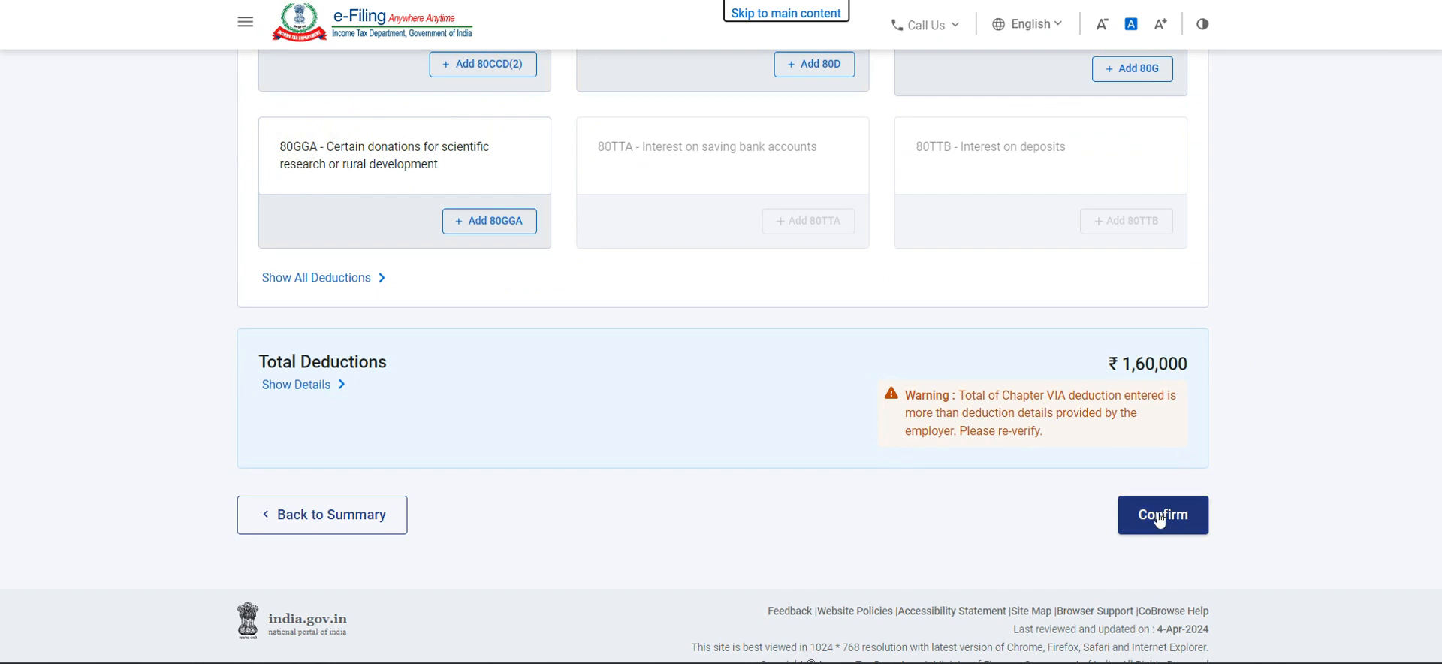
scroll(1159, 518, "up", 10)
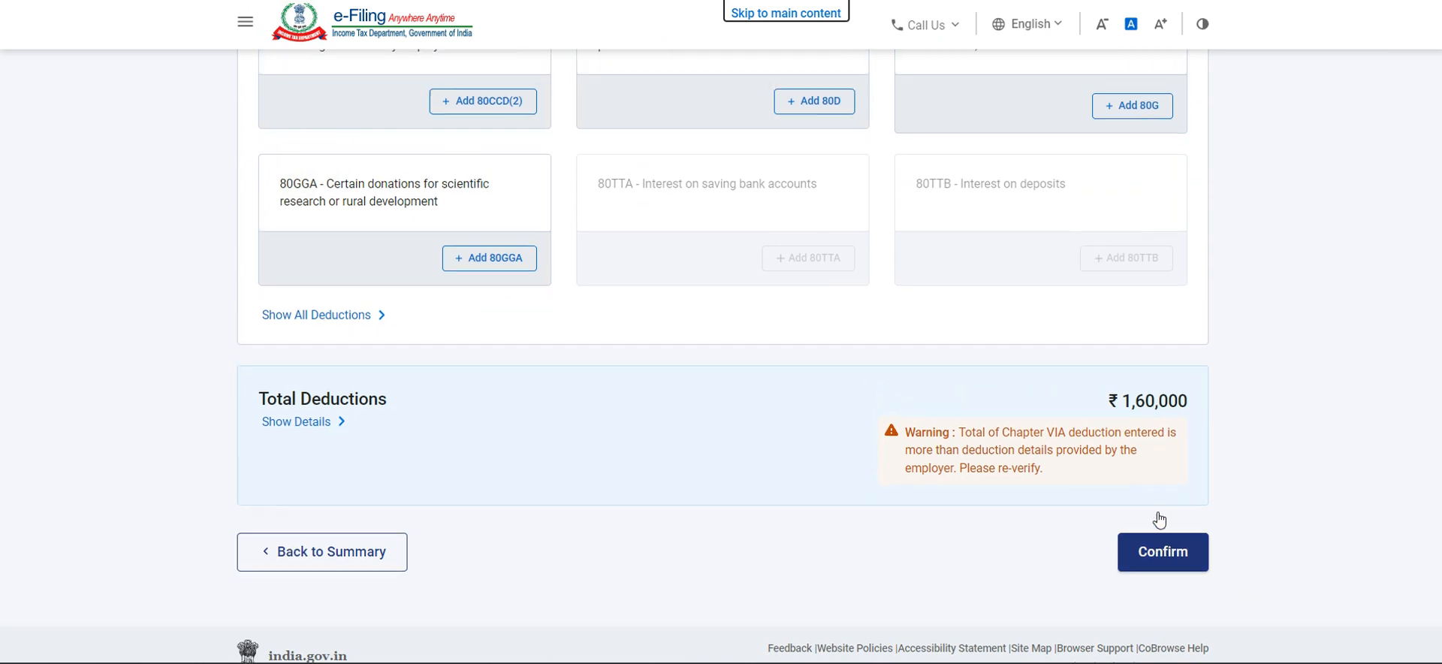
scroll(1158, 513, "down", 1)
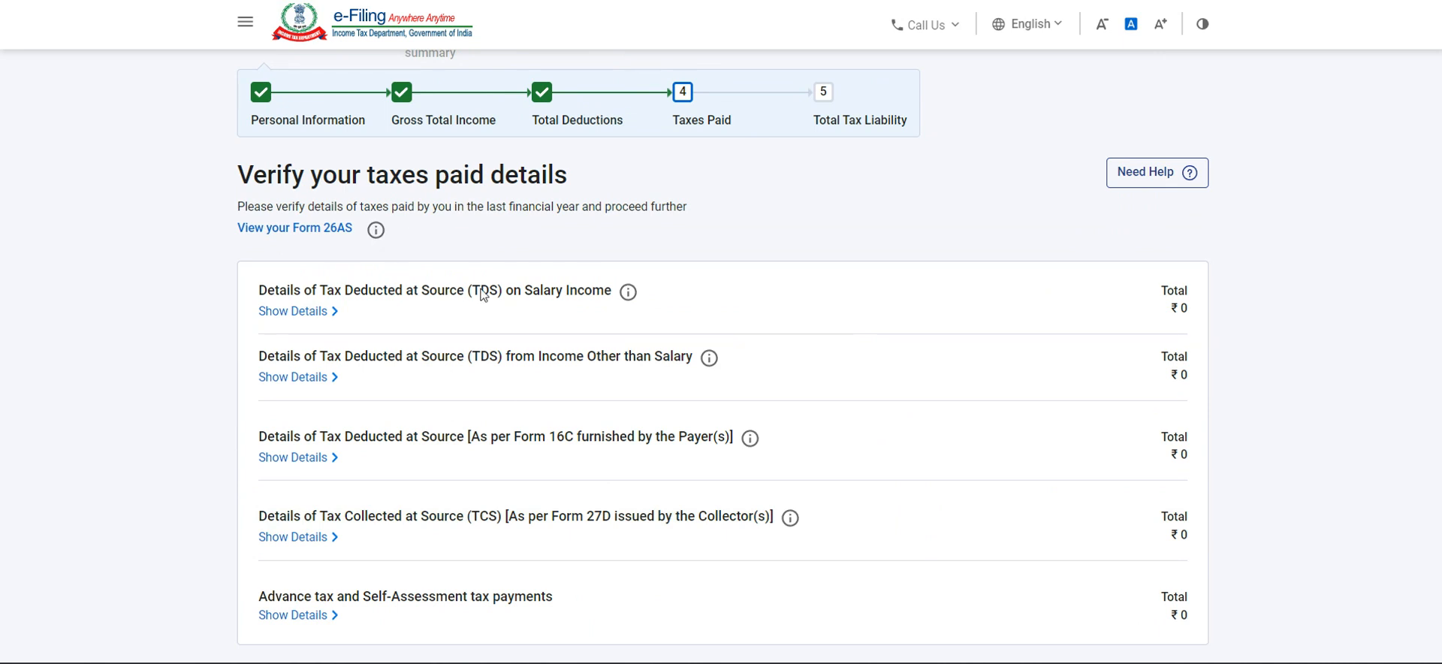
Step: Check the TDS, TCS and advance tax entries and confirm the taxes paid details
scroll(483, 295, "down", 1)
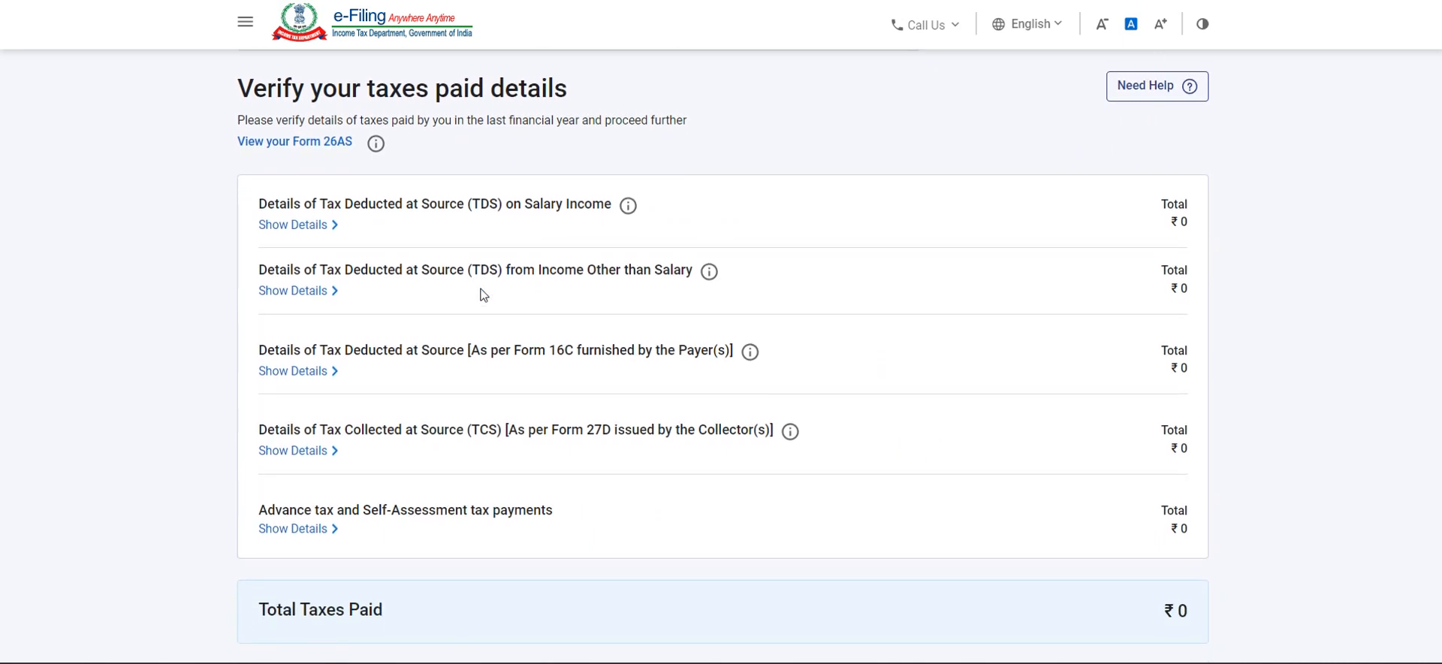
scroll(483, 295, "down", 1)
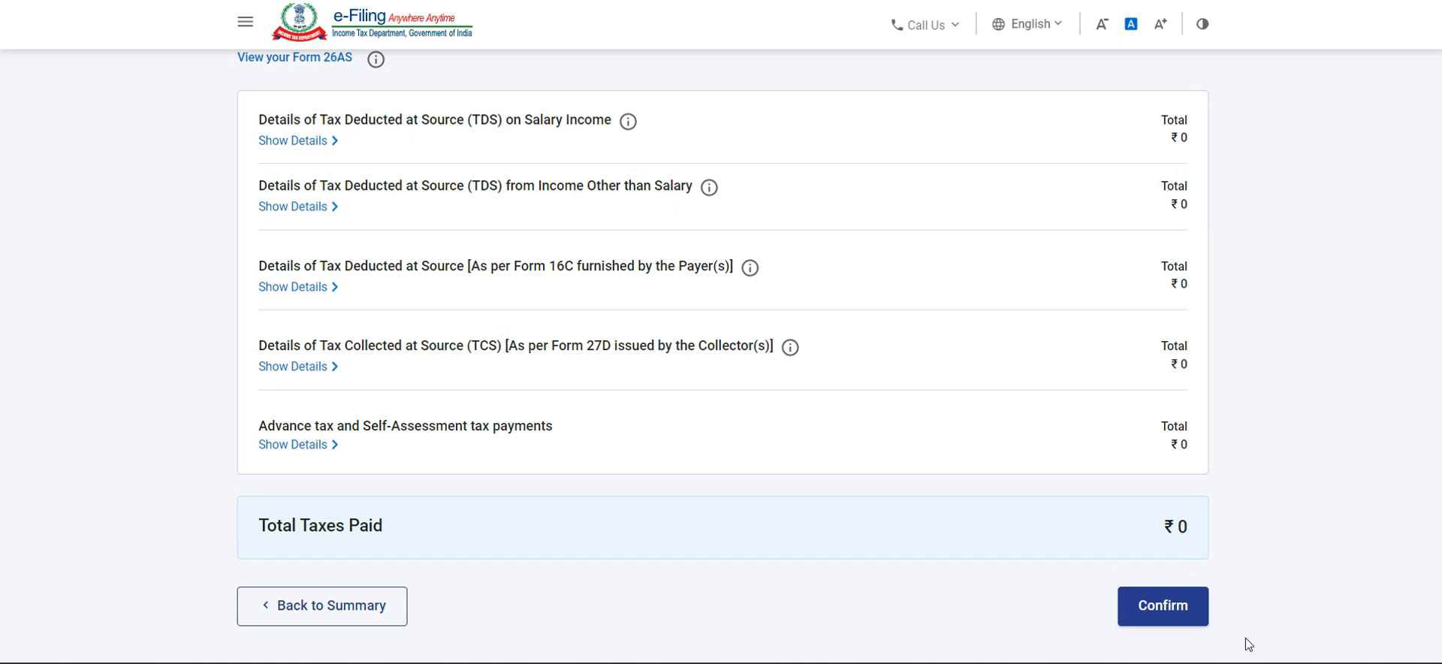
left_click(1163, 608)
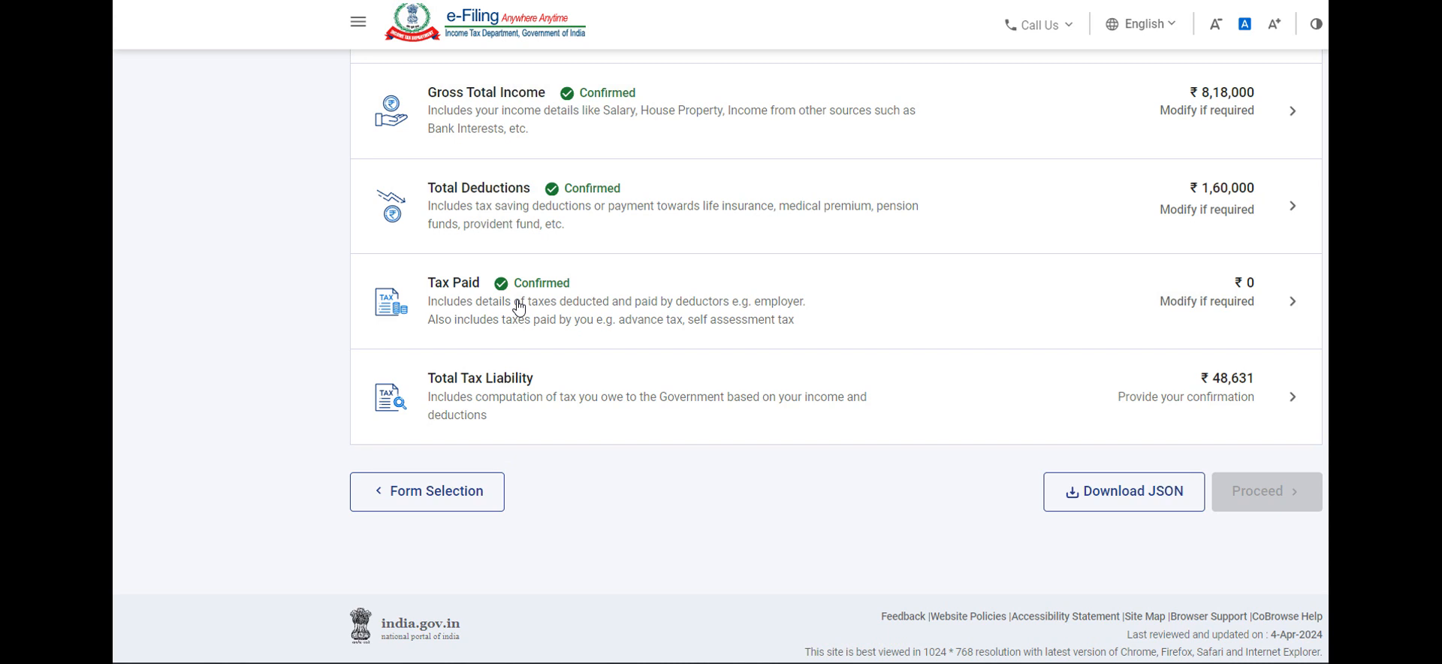
Step: Open the total tax liability details and expand the slab-wise calculation of tax payable on total income
left_click(567, 398)
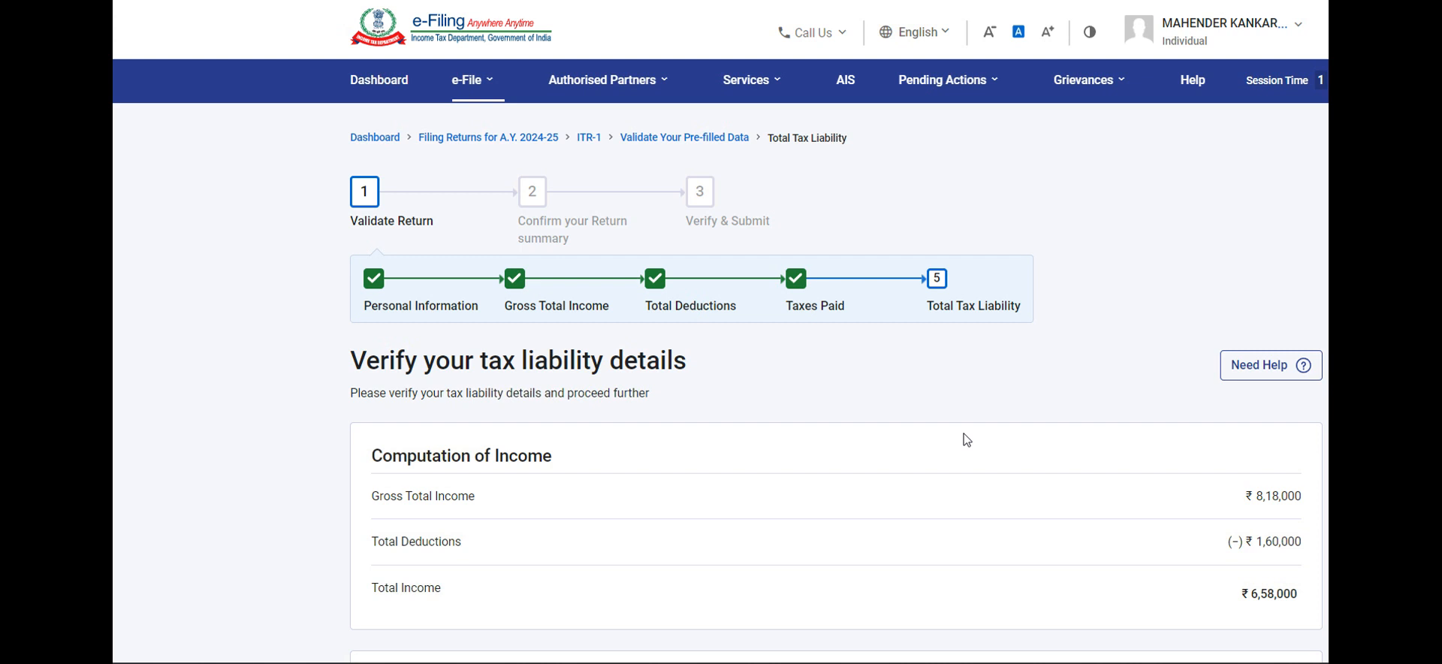
scroll(728, 418, "down", 3)
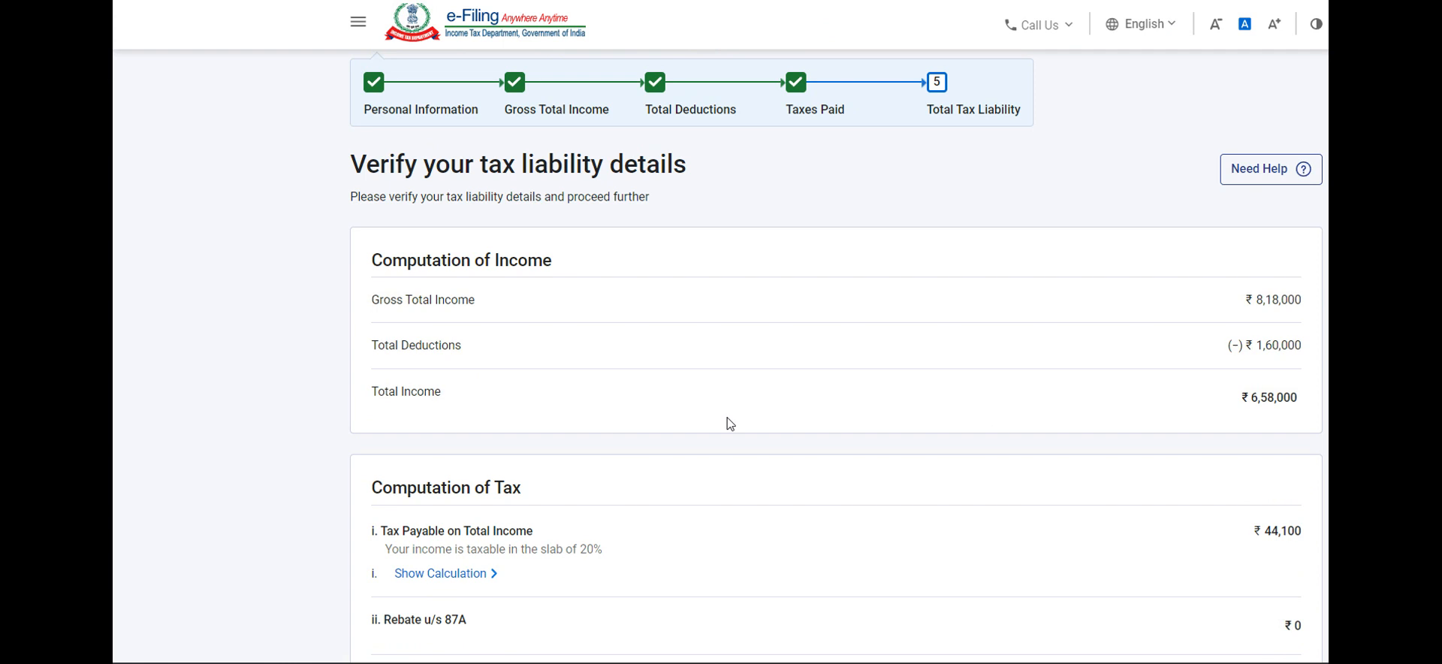
scroll(729, 423, "down", 2)
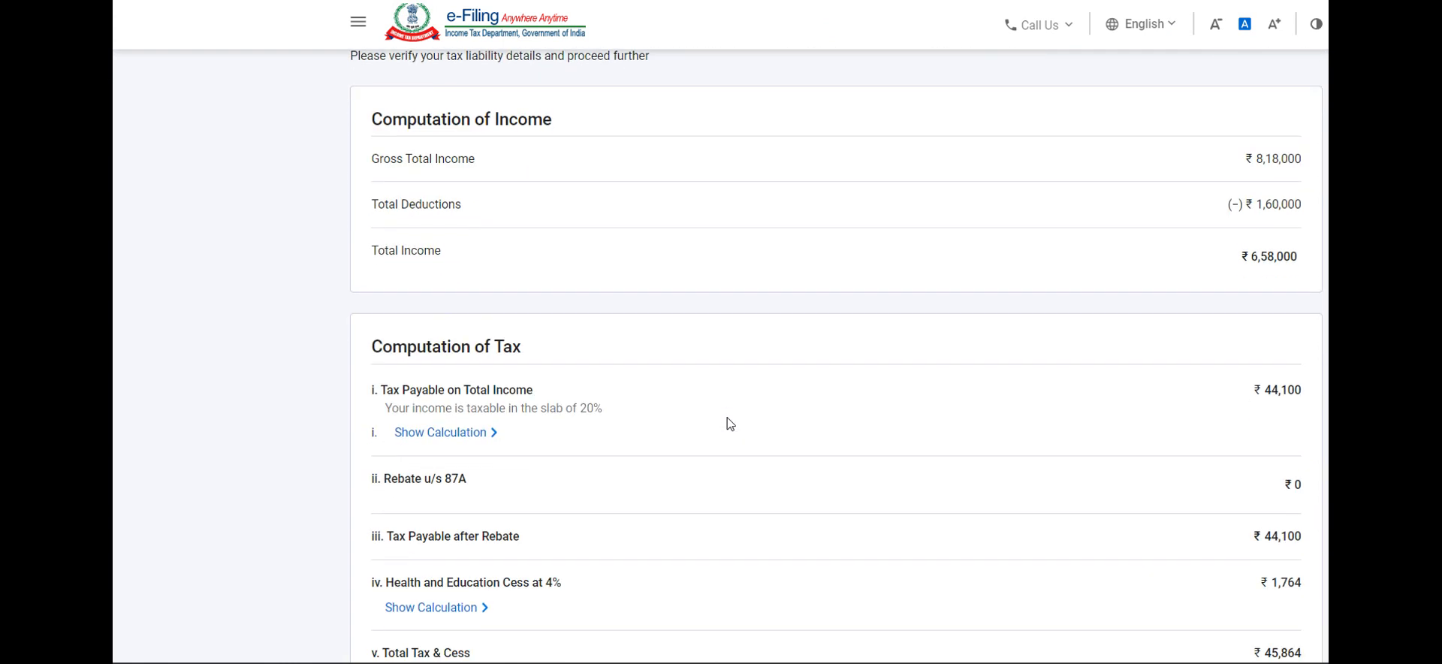
scroll(653, 253, "down", 1)
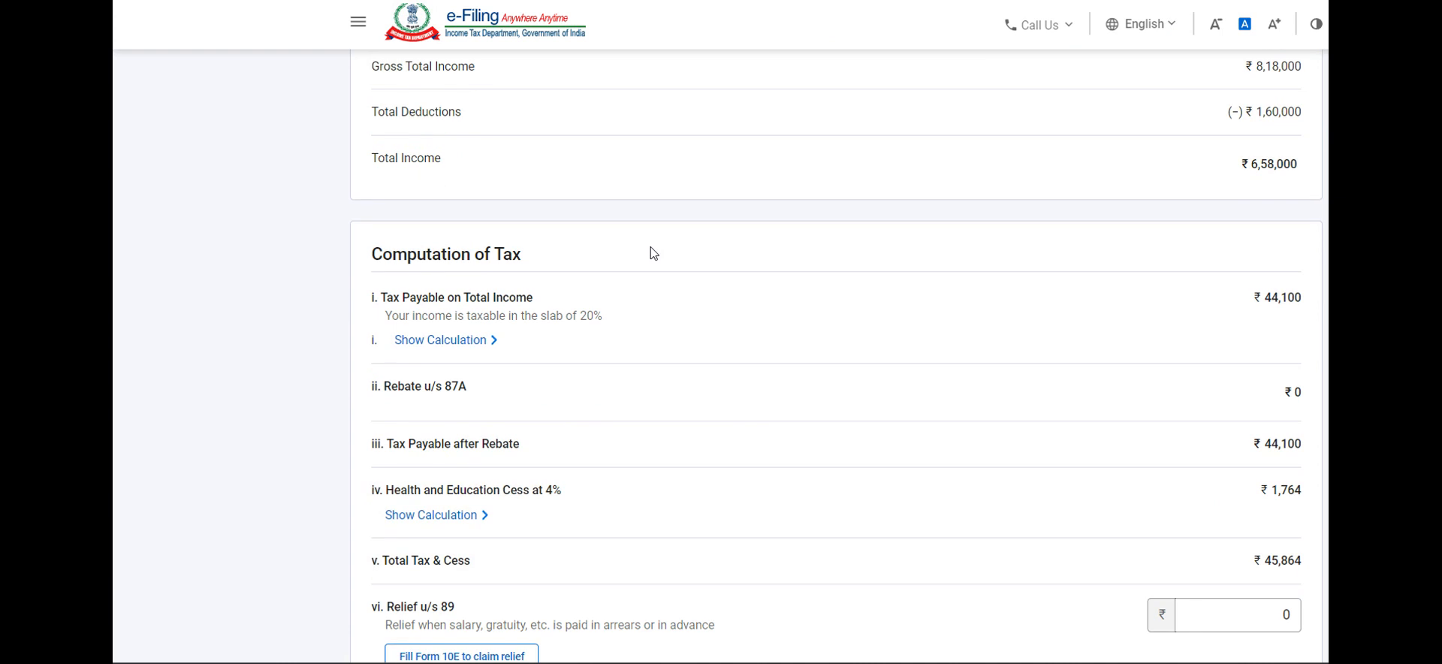
left_click(498, 343)
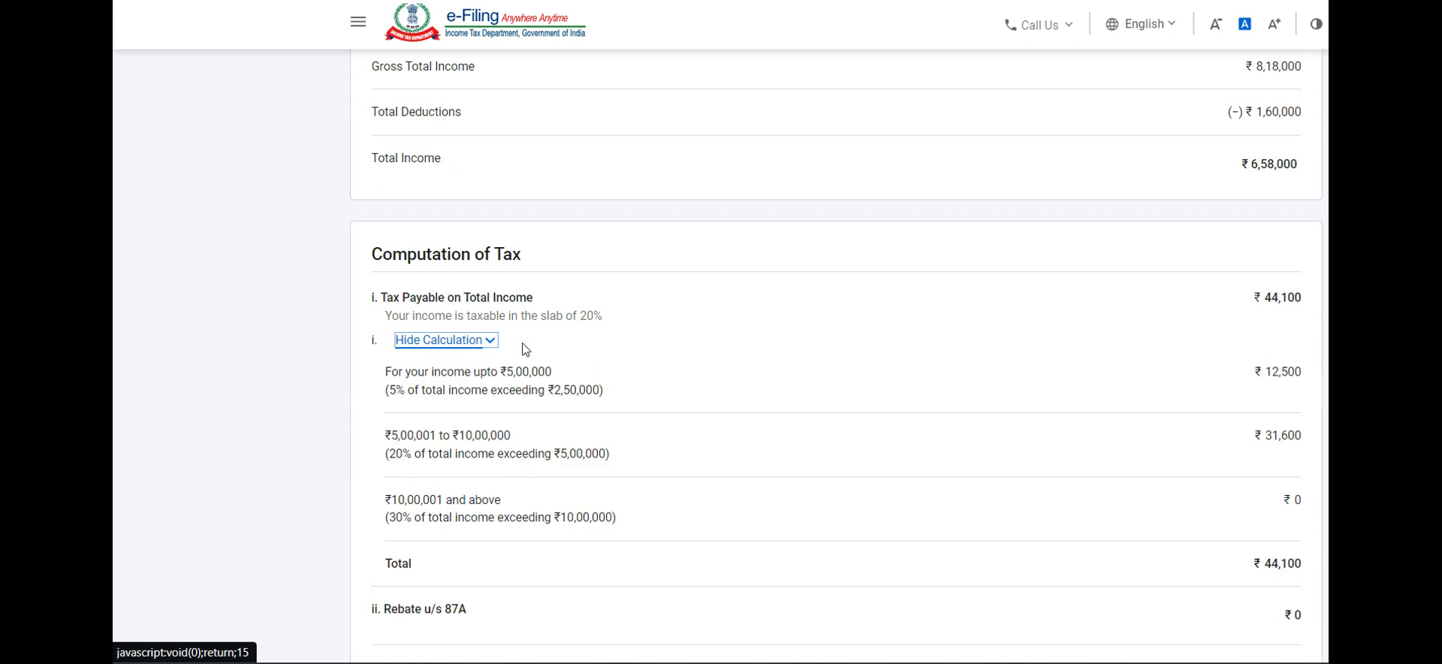
scroll(685, 379, "down", 1)
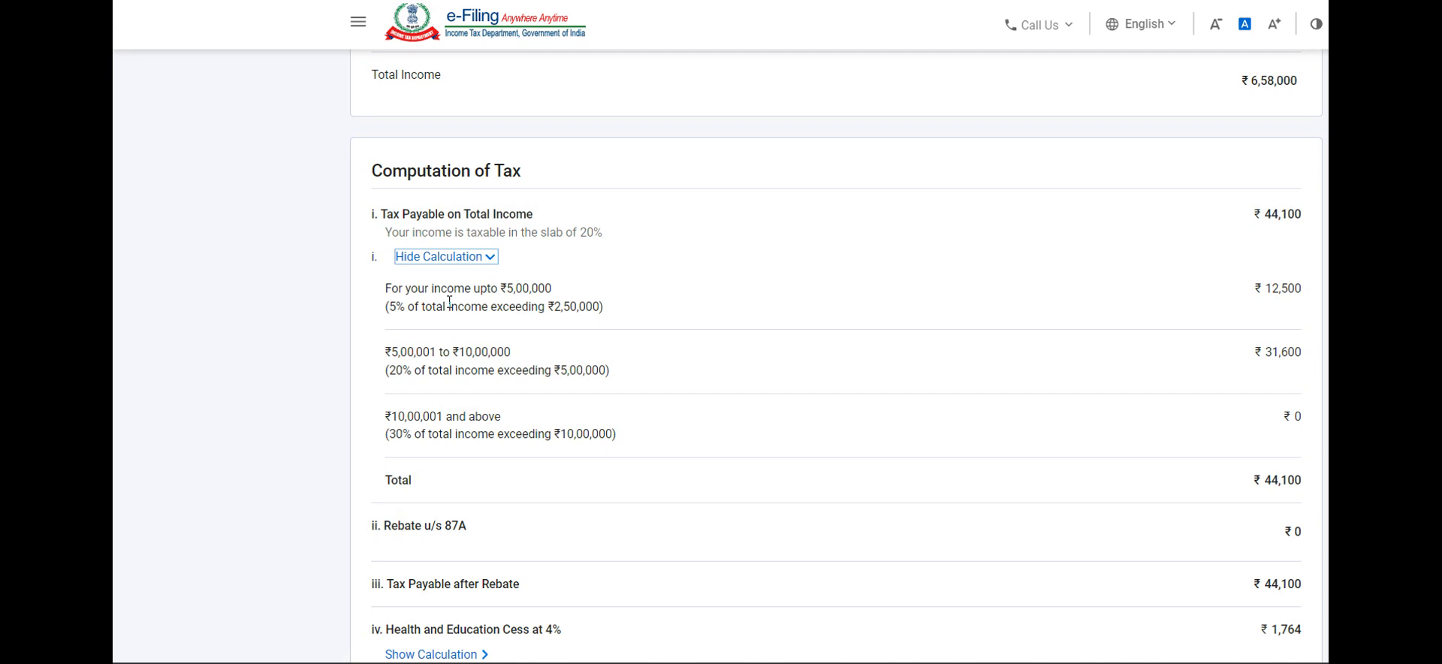
Step: Expand the health and education cess calculation and review the relief and interest entries under sections 89, 234A and 234B
scroll(450, 302, "down", 2)
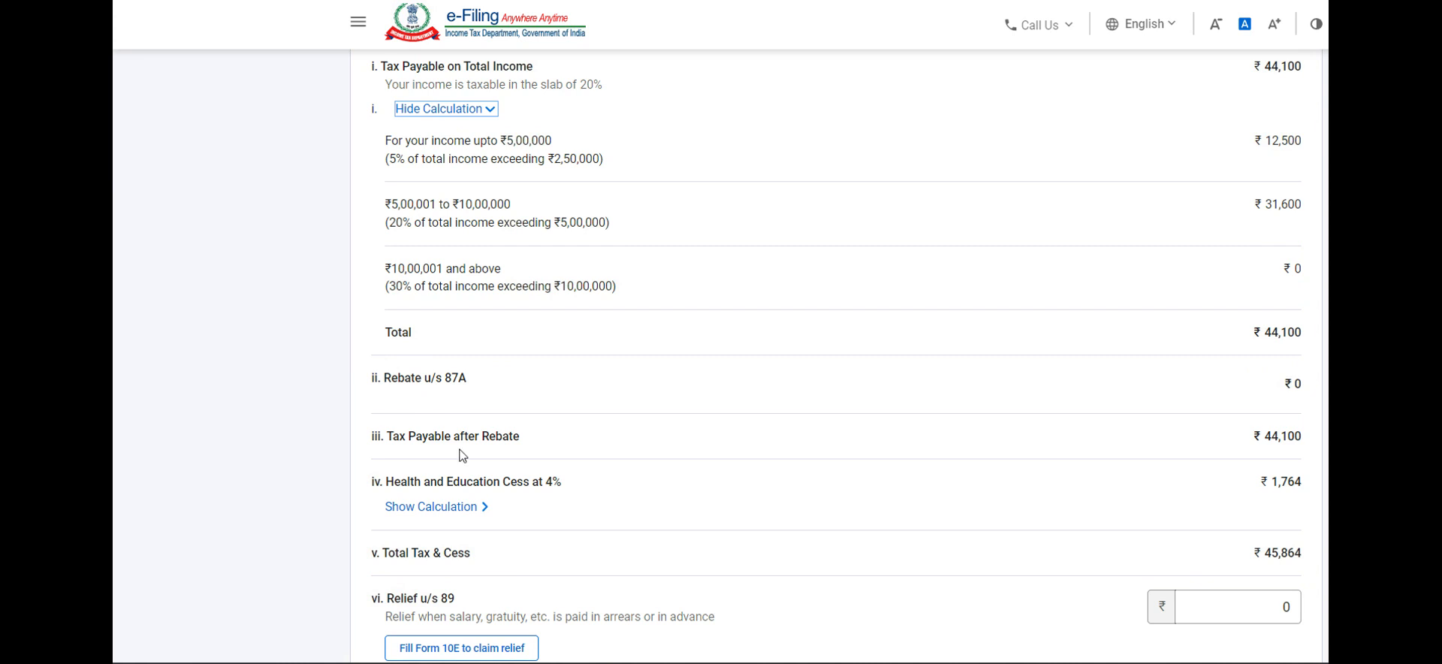
scroll(460, 453, "down", 1)
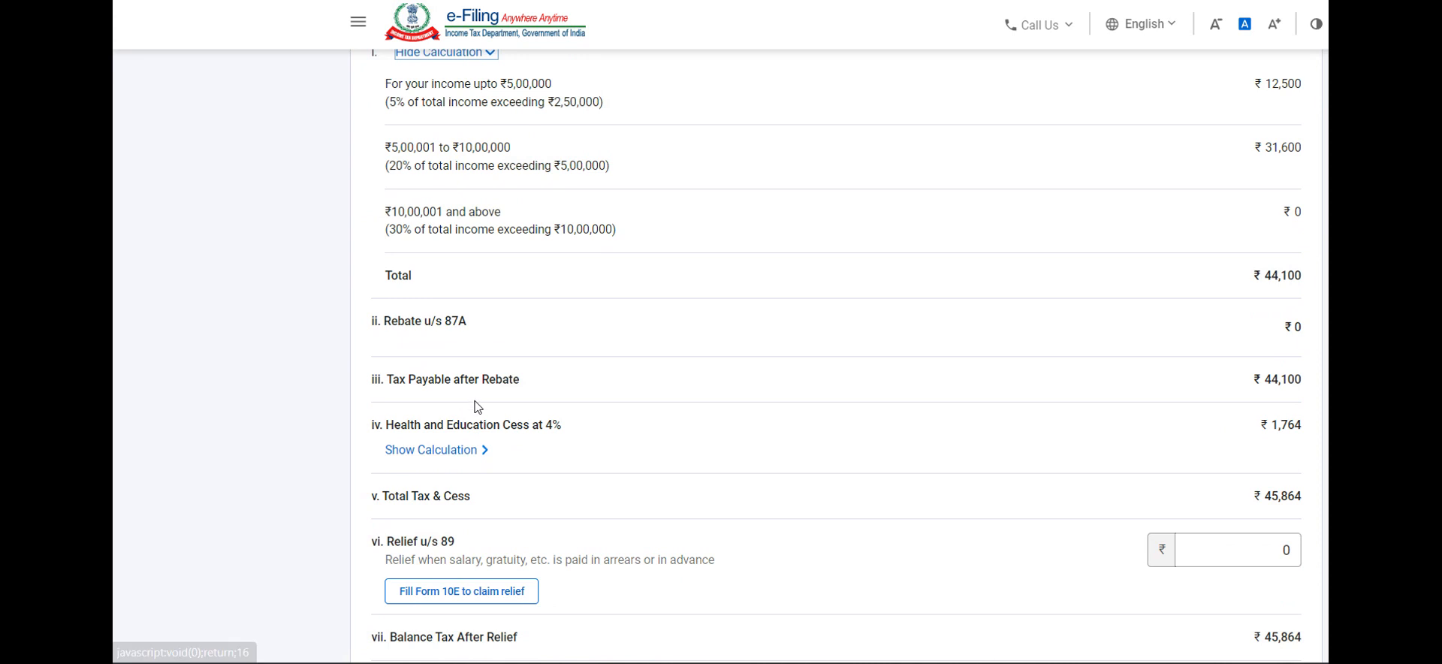
left_click(970, 465)
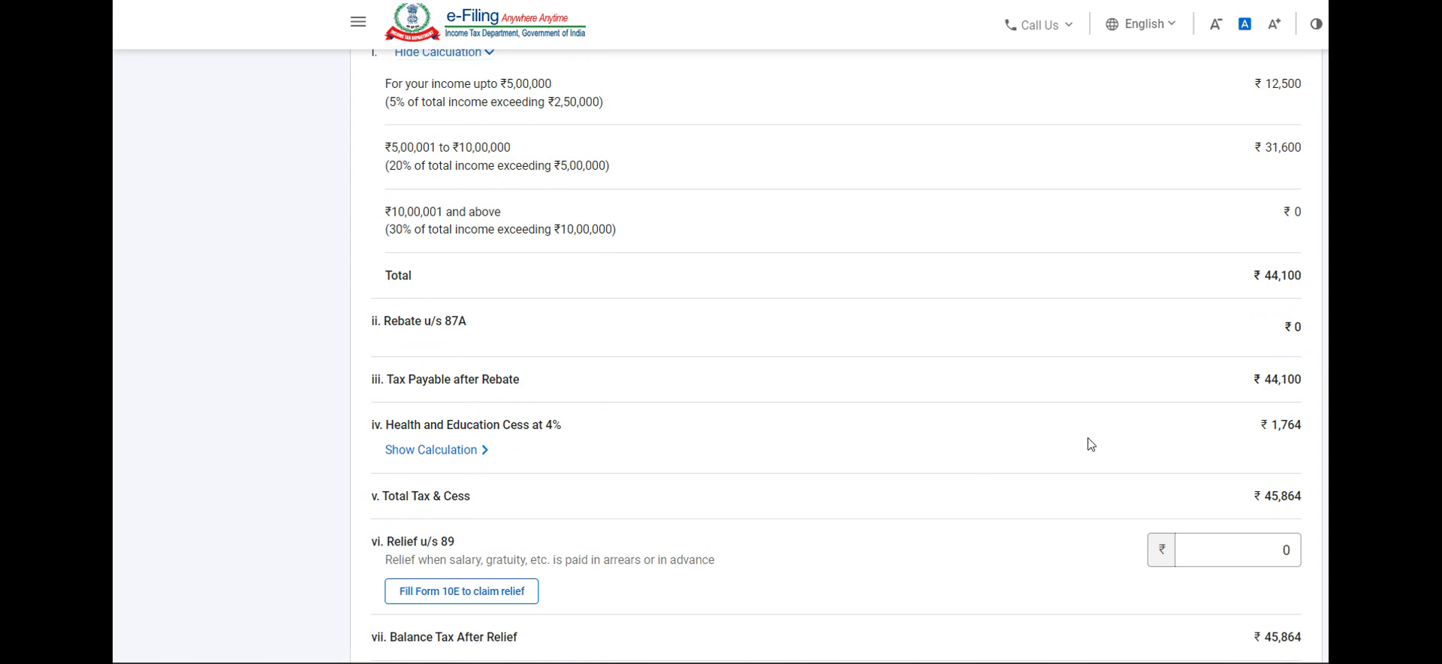
left_click(466, 450)
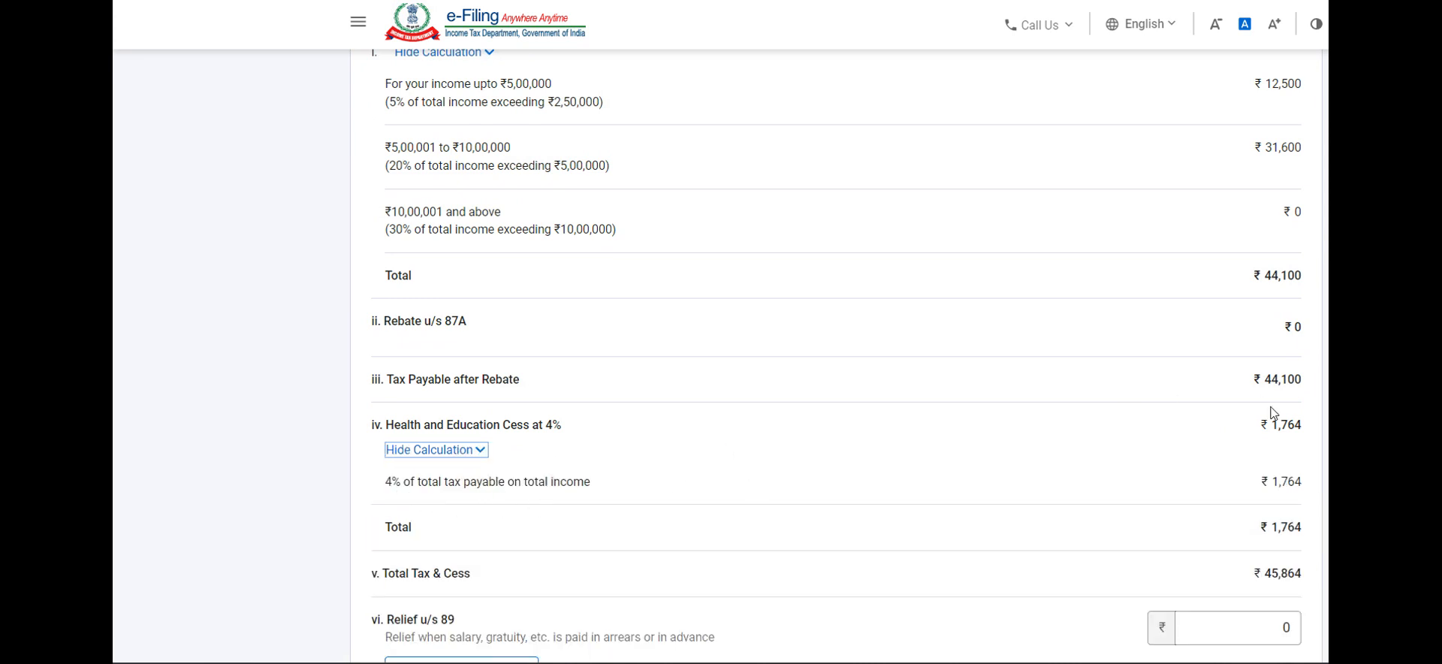
scroll(990, 471, "down", 2)
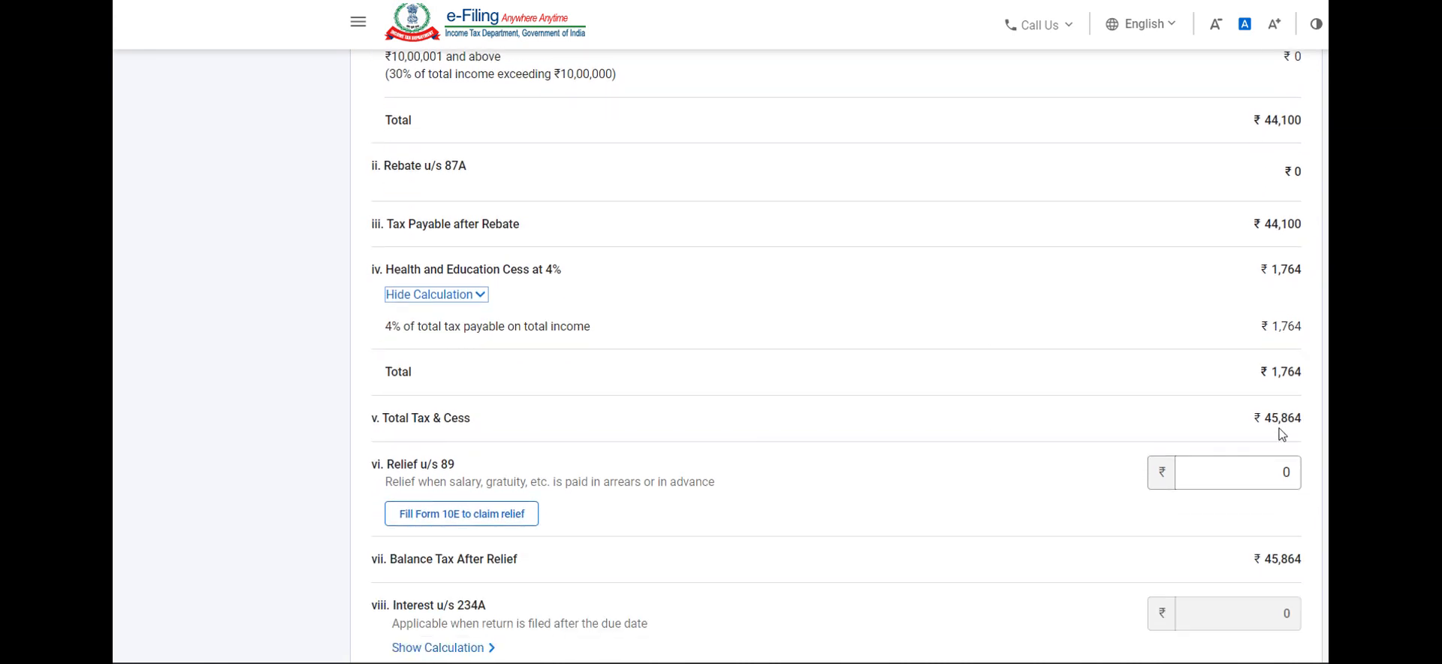
scroll(1282, 434, "down", 2)
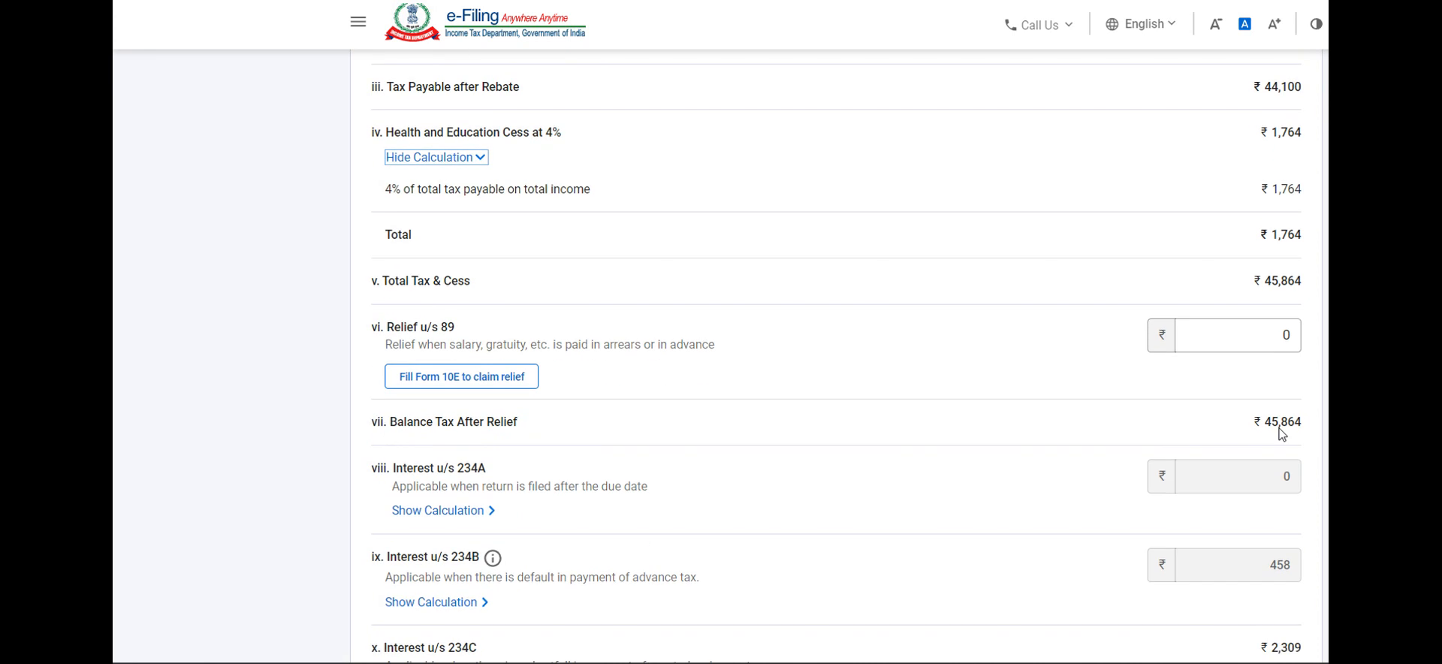
scroll(1282, 434, "down", 2)
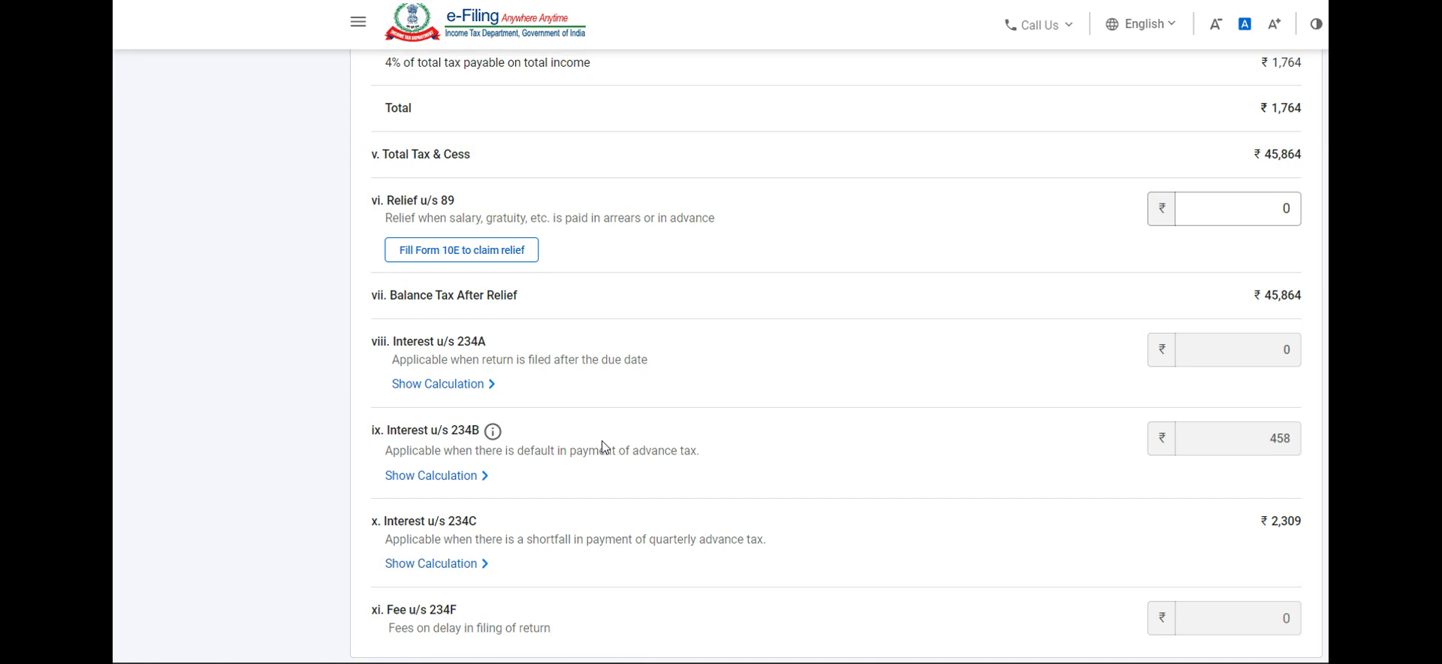
Step: Check the quarterly breakup of interest under section 234C and confirm the tax liability details
left_click(462, 573)
scroll(462, 574, "down", 2)
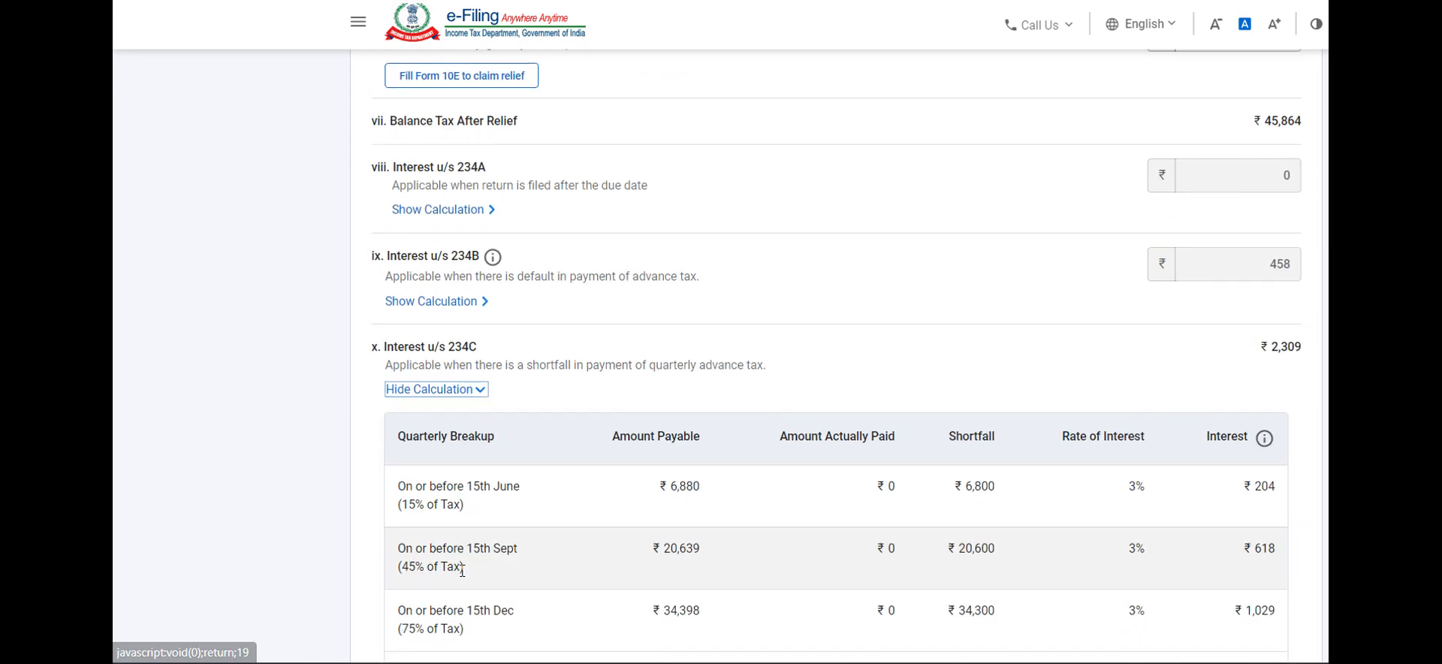
scroll(690, 584, "down", 2)
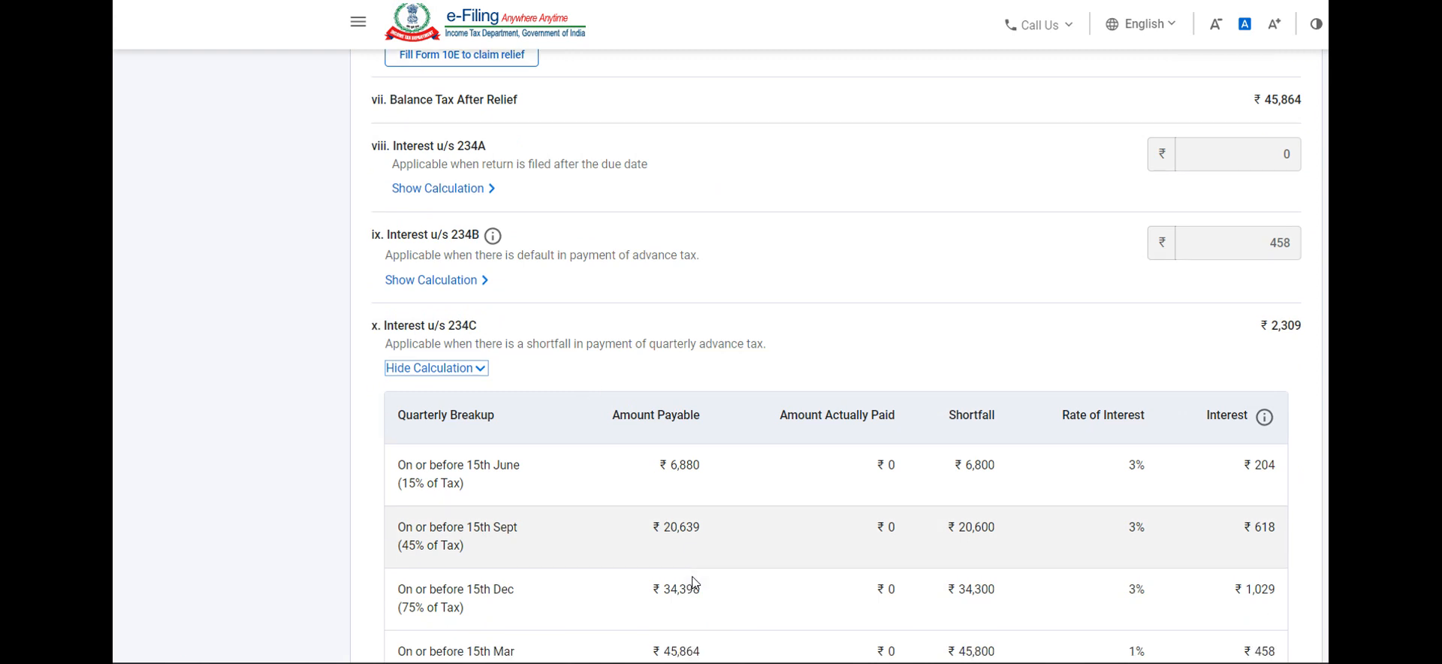
scroll(696, 584, "down", 3)
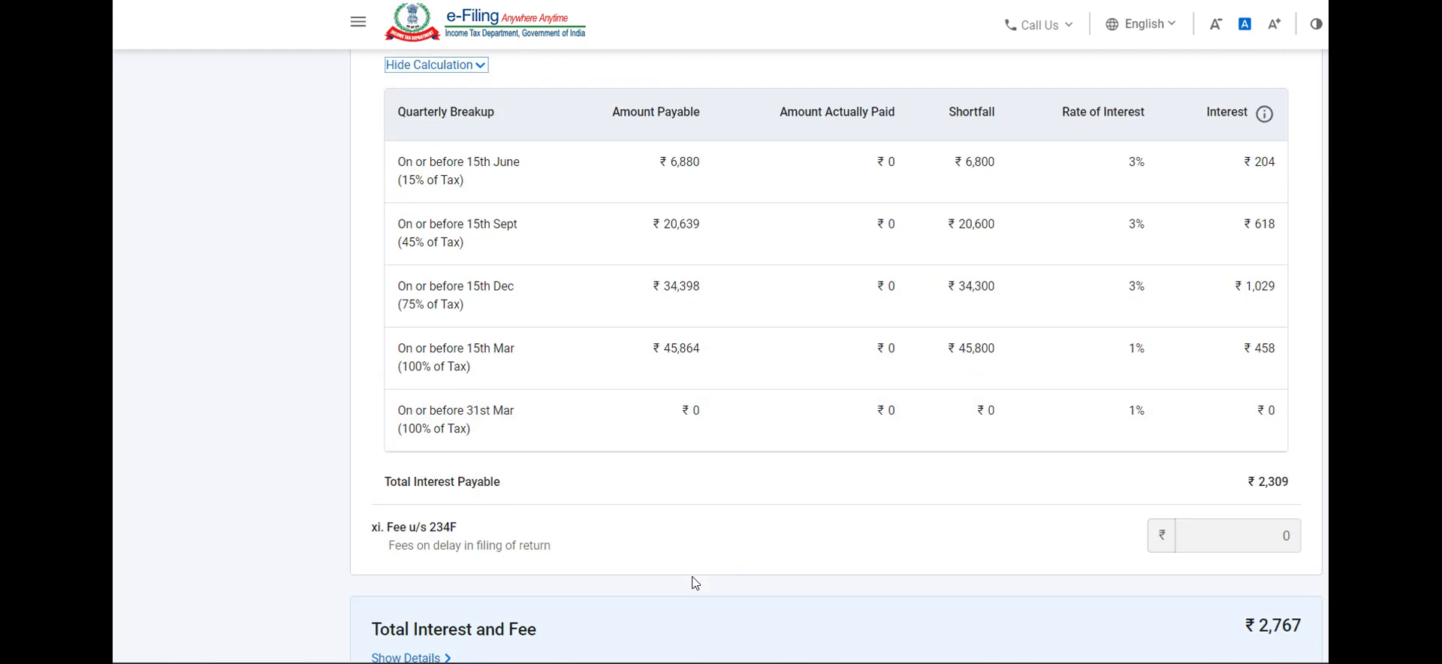
scroll(696, 583, "down", 2)
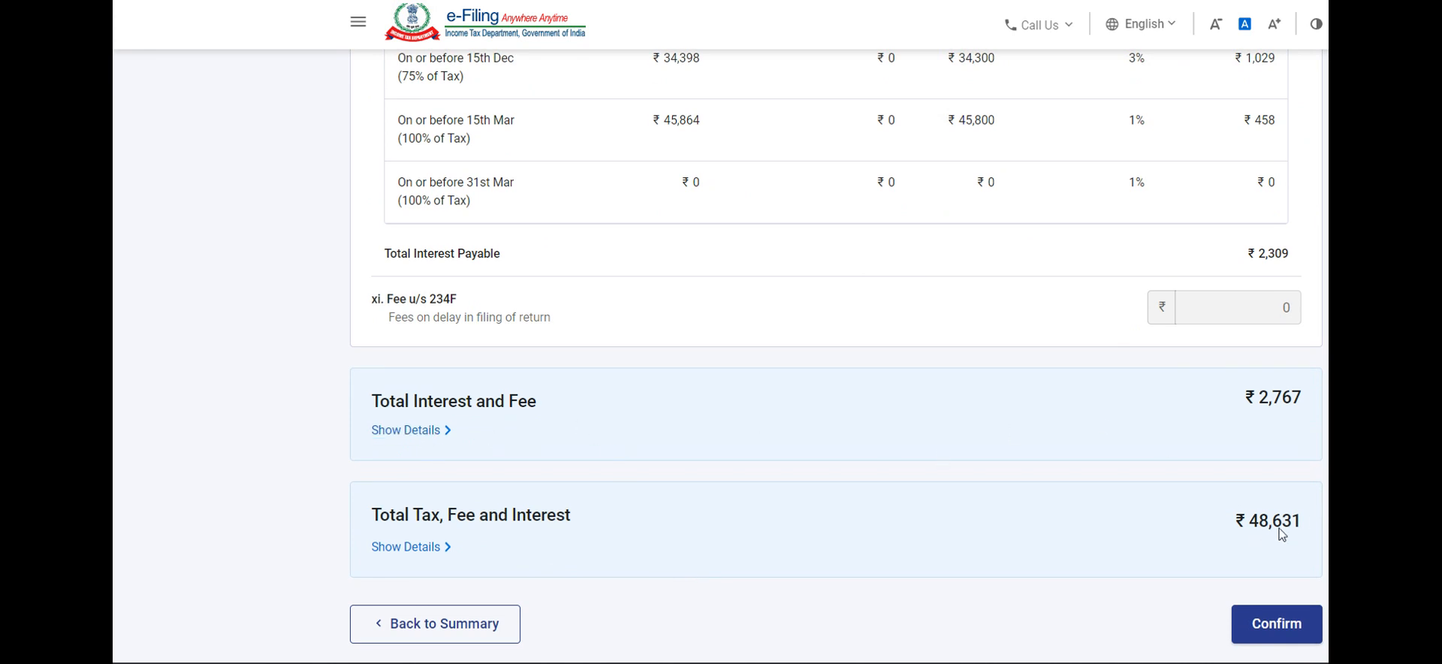
left_click(1278, 625)
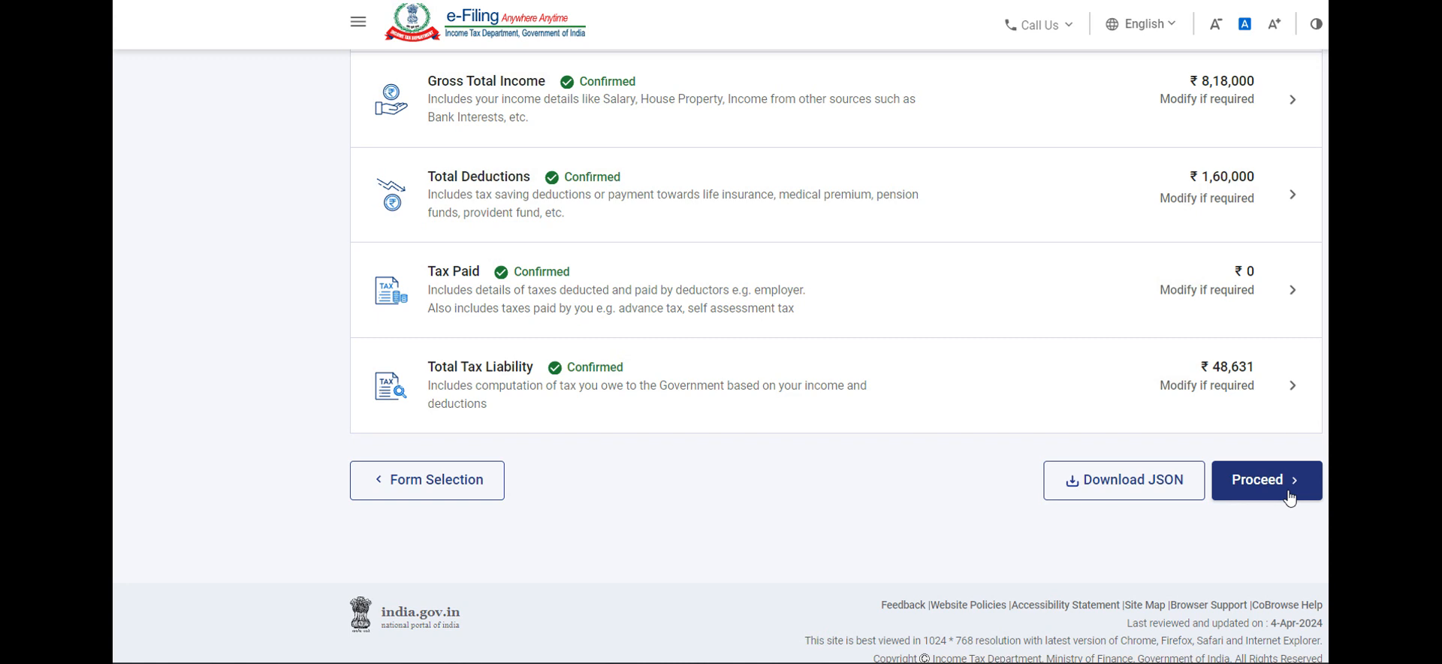
Step: Proceed to the return summary and review the taxable income, tax payable and amount payable sections
left_click(1290, 496)
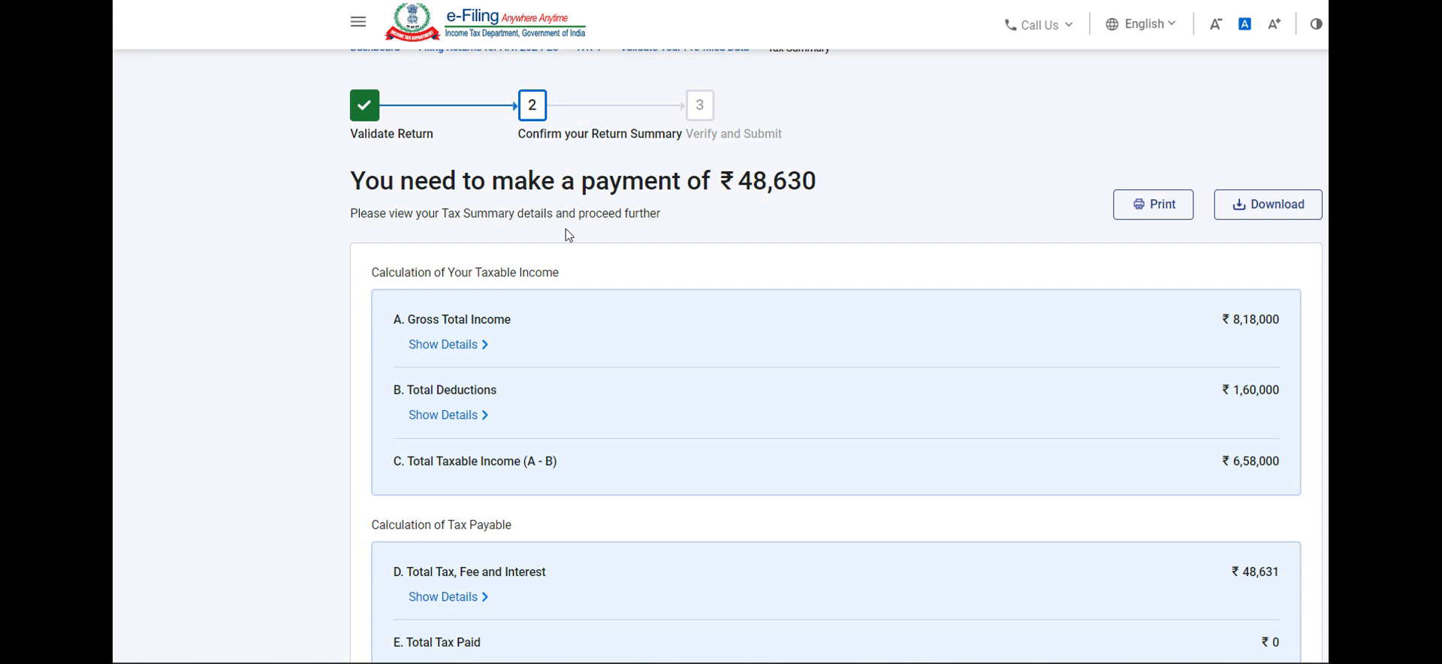
scroll(619, 299, "down", 2)
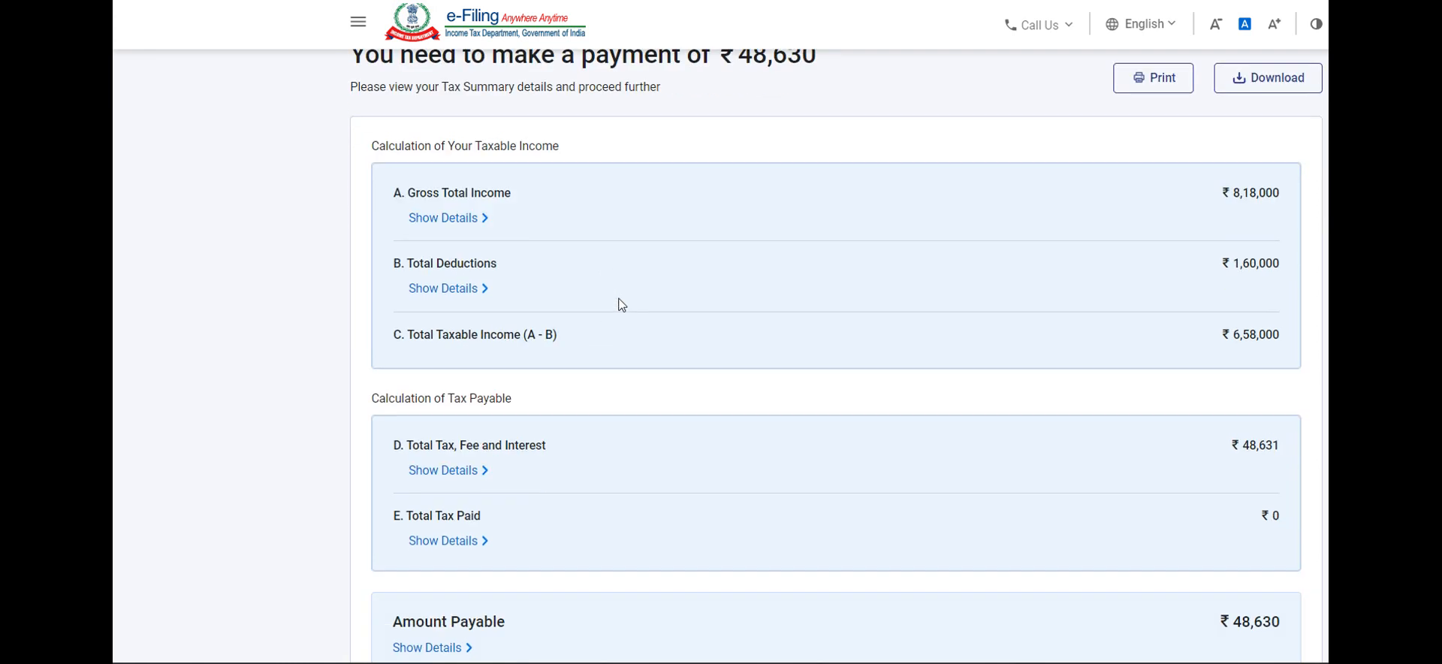
scroll(545, 376, "down", 1)
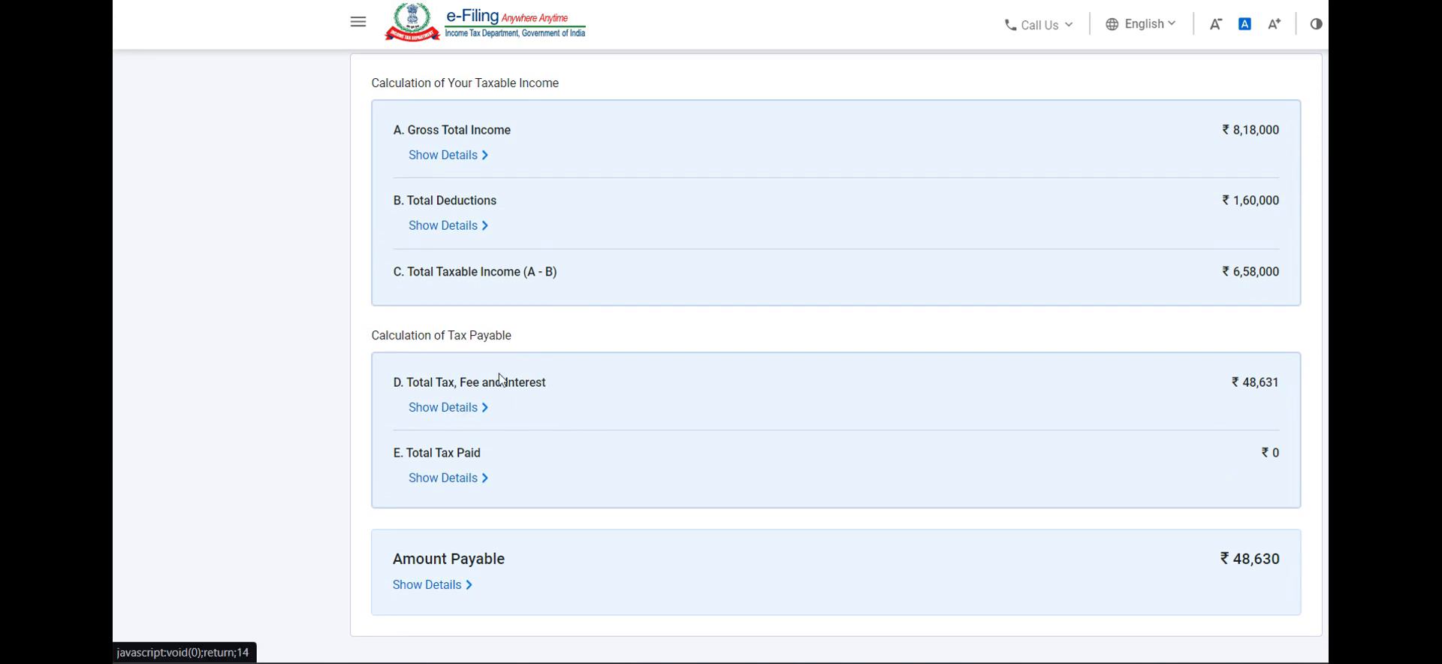
scroll(592, 438, "down", 2)
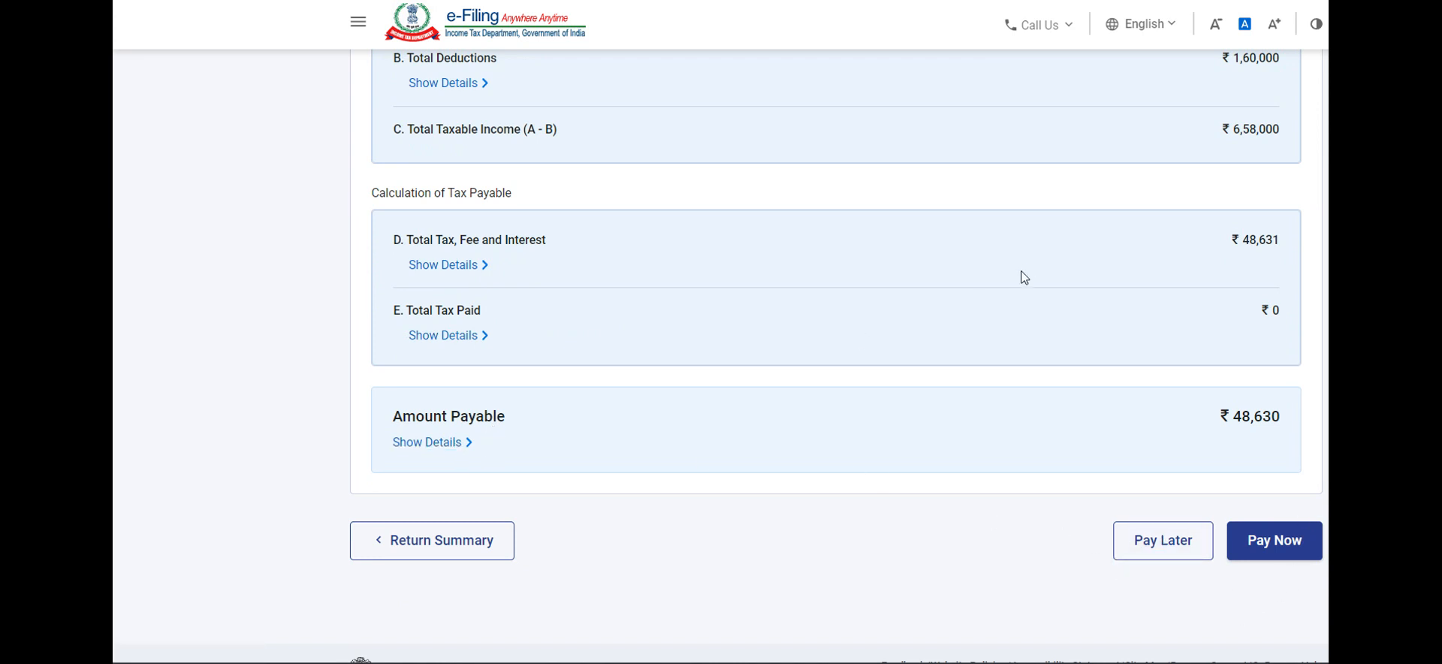
scroll(1024, 275, "up", 5)
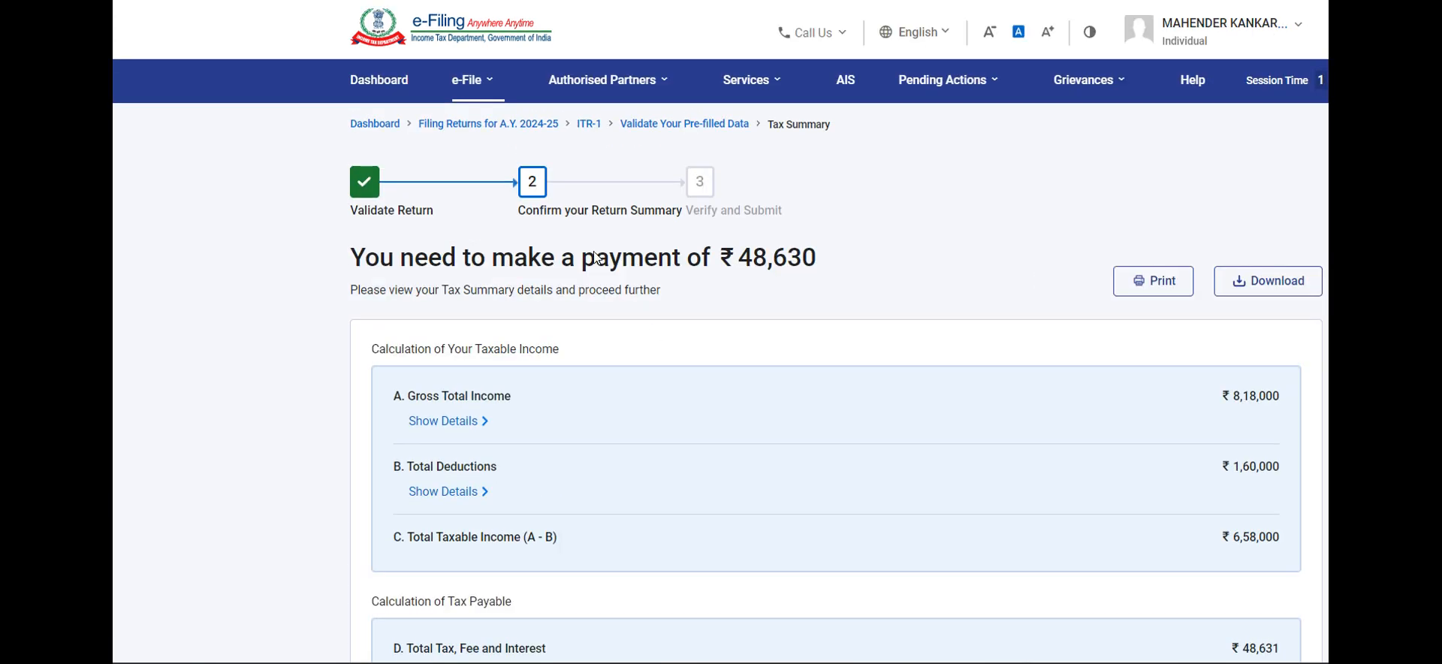